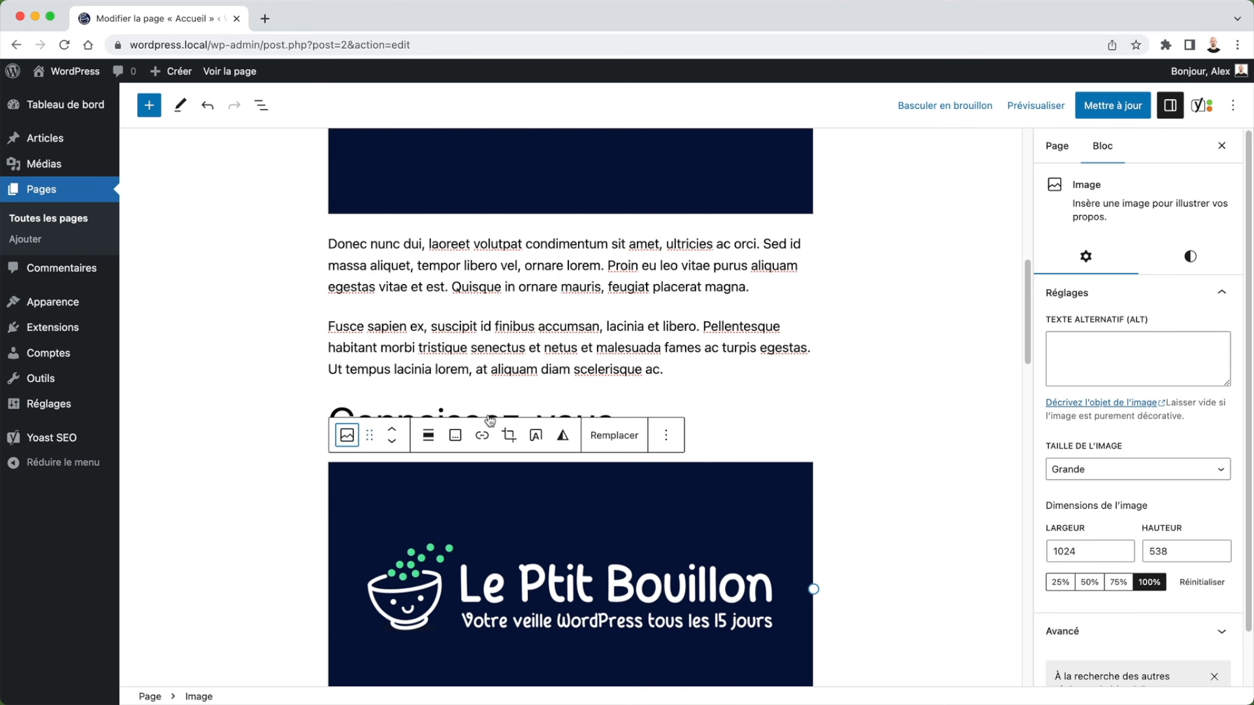
# Examine the alternative text, image size and dimension settings of the Le Ptit Bouillon image block
pyautogui.scroll(-2, 731, 480)
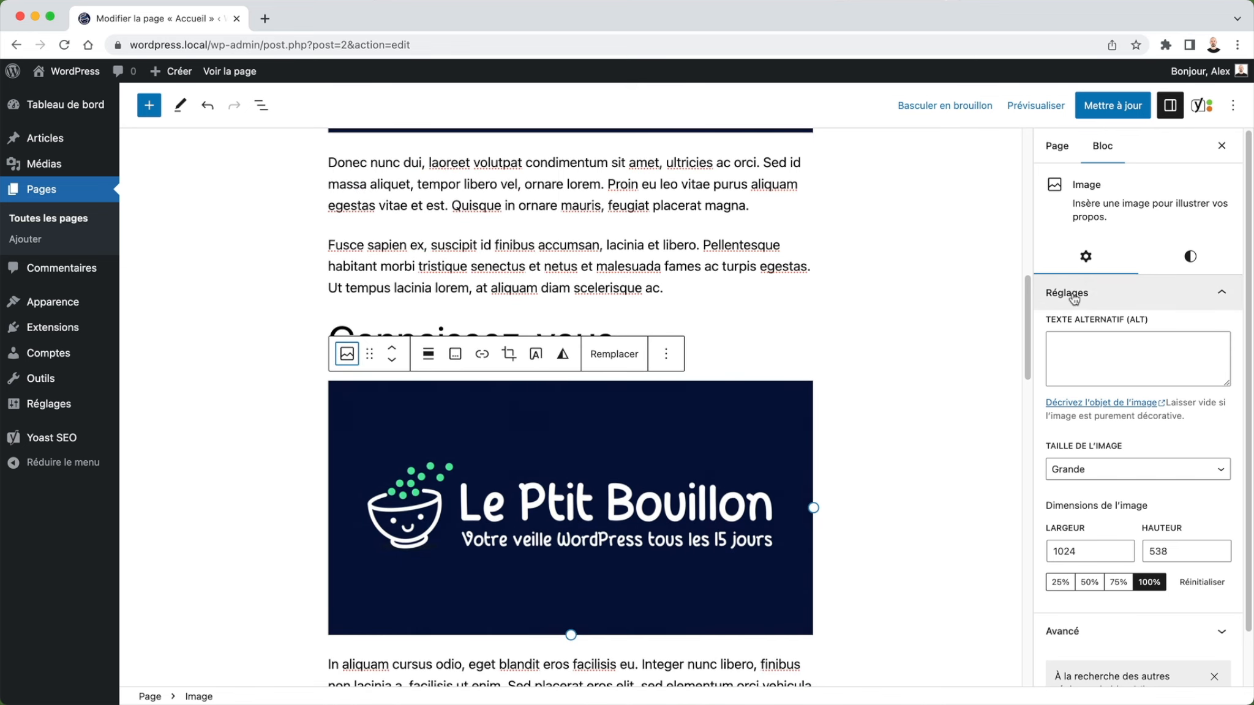
pyautogui.scroll(-2, 1099, 347)
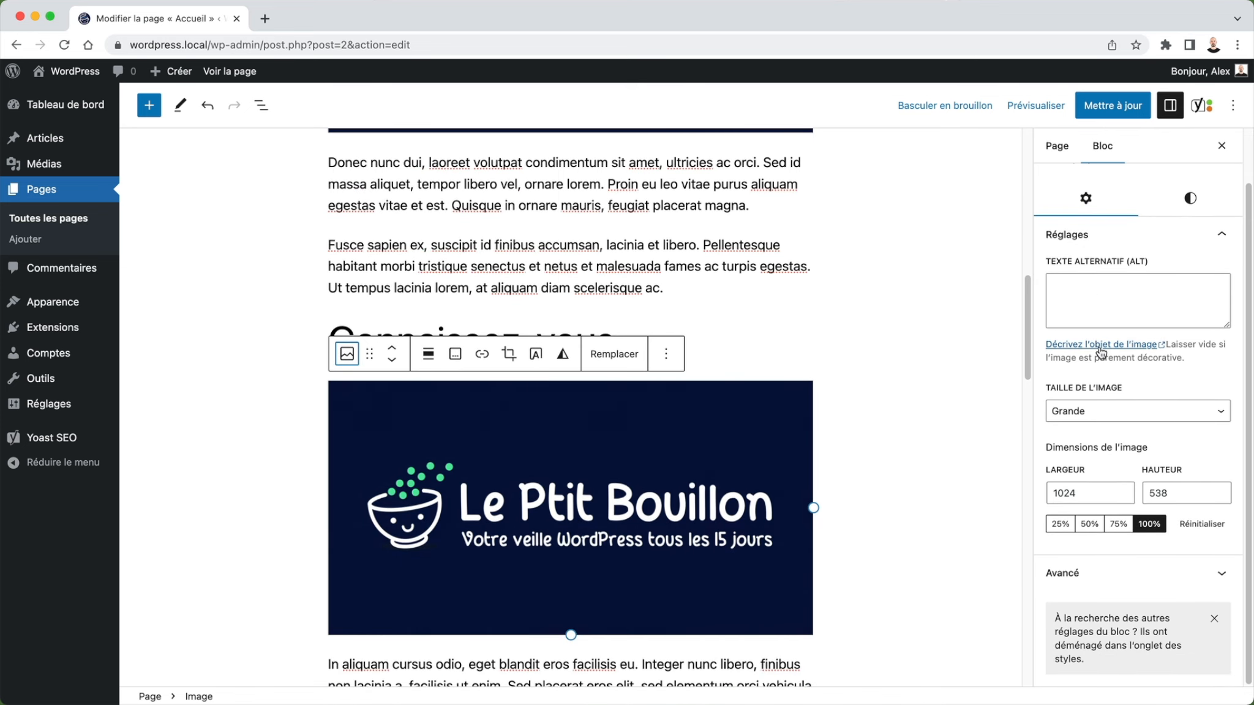
pyautogui.click(1103, 294)
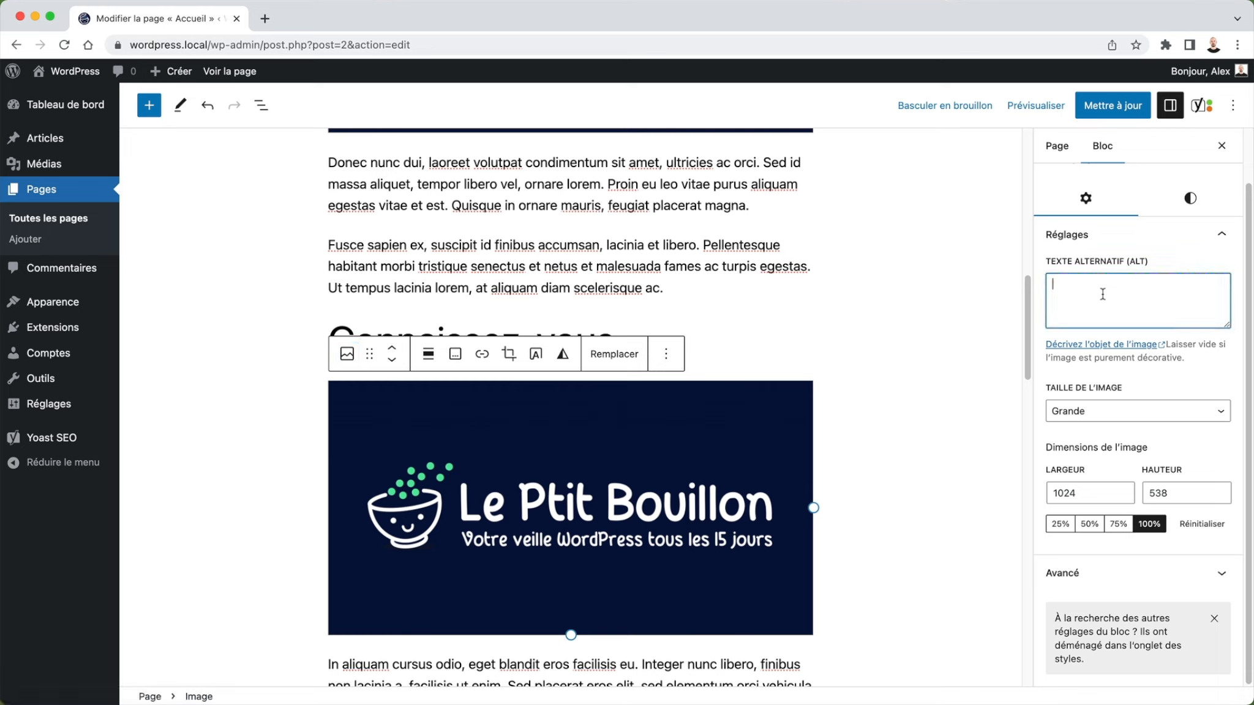
pyautogui.click(1104, 412)
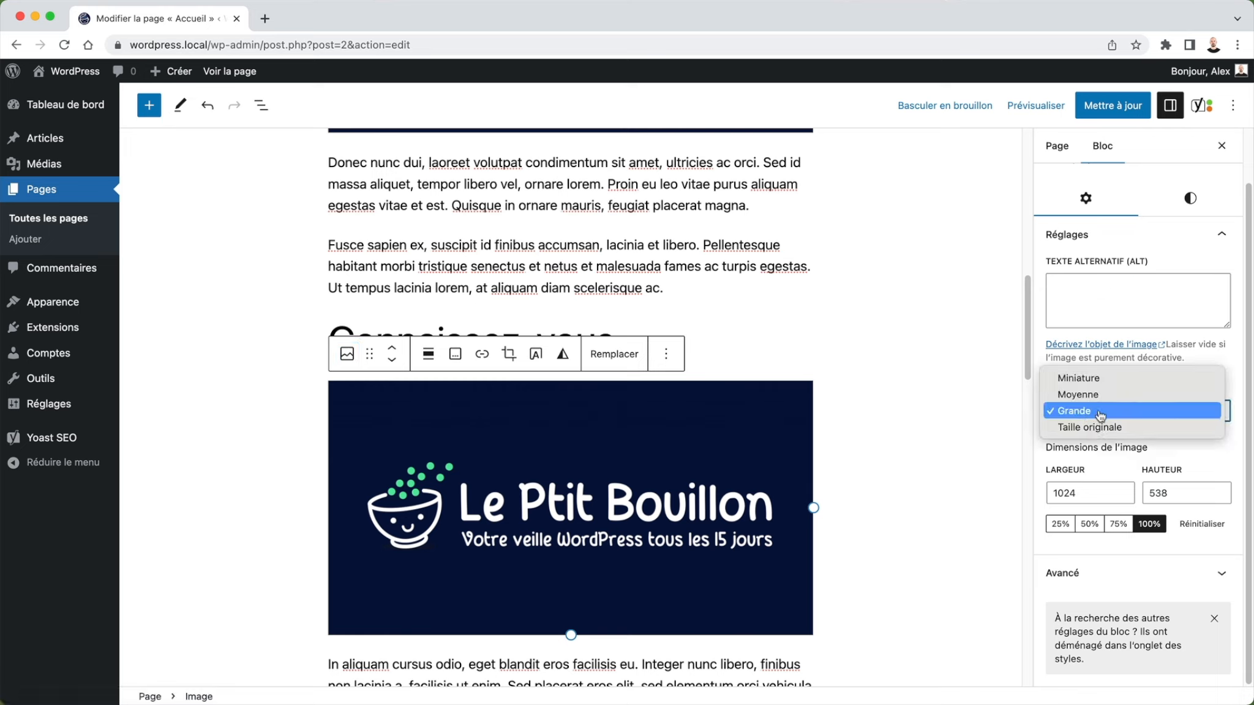
pyautogui.click(1100, 413)
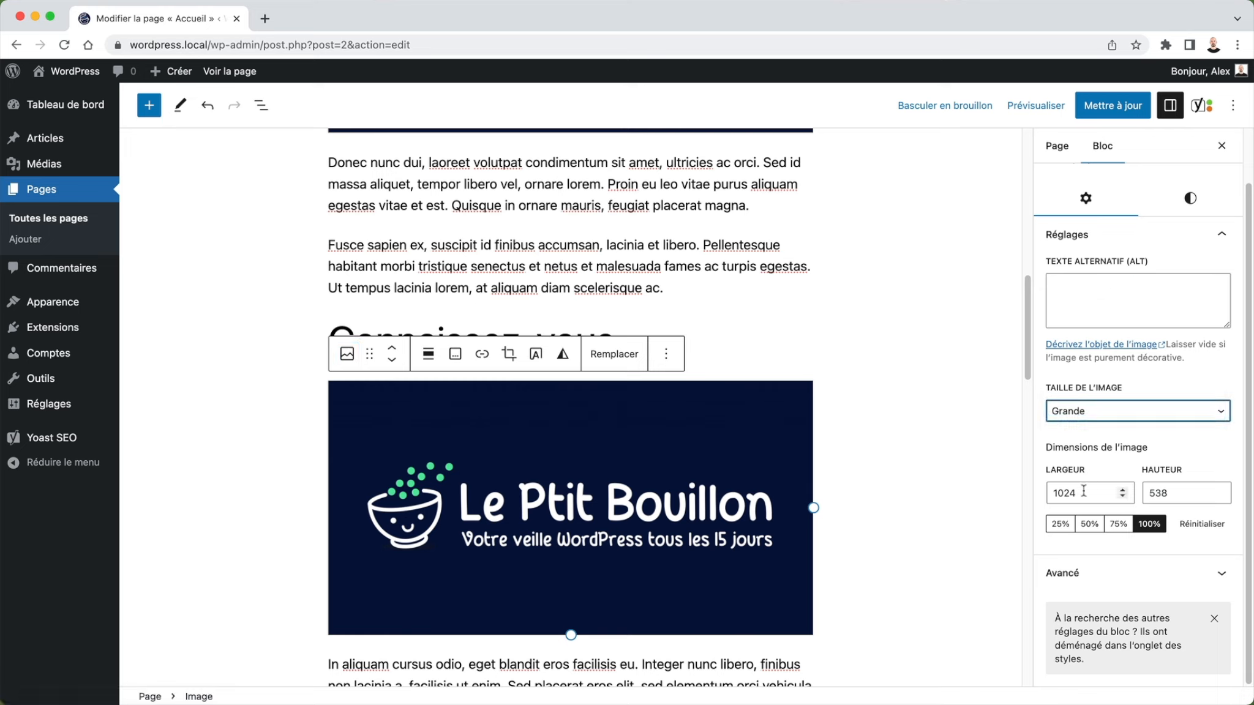
# Try a 4 px border in green on the Le Ptit Bouillon image using its default style
pyautogui.click(1182, 212)
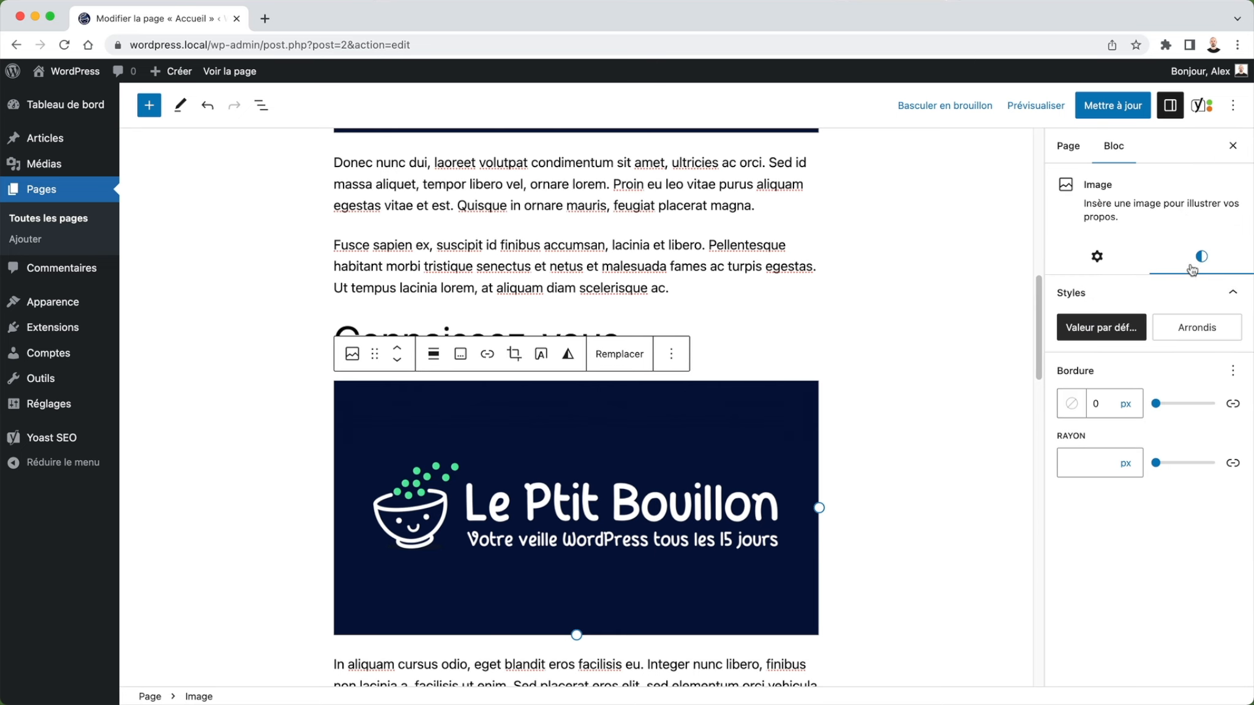
pyautogui.click(1173, 328)
pyautogui.click(1115, 325)
pyautogui.moveTo(1104, 412); pyautogui.dragTo(1079, 415)
pyautogui.write('5')
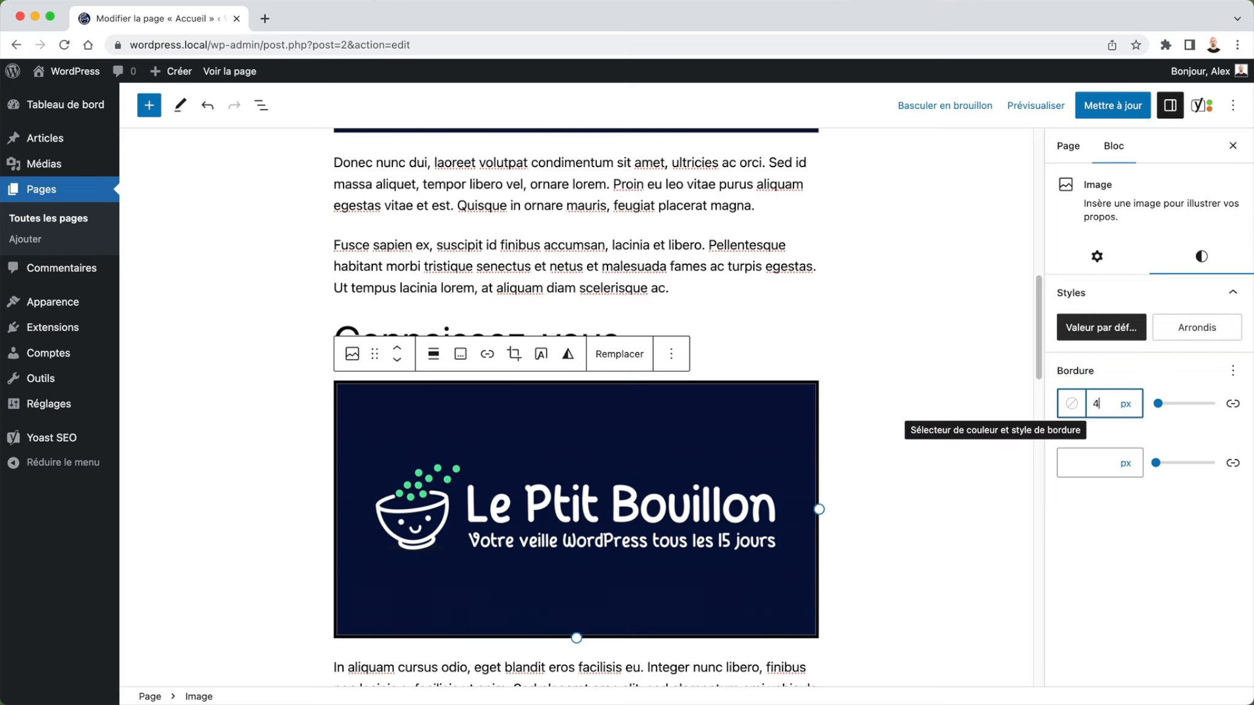
pyautogui.click(1071, 405)
pyautogui.click(914, 491)
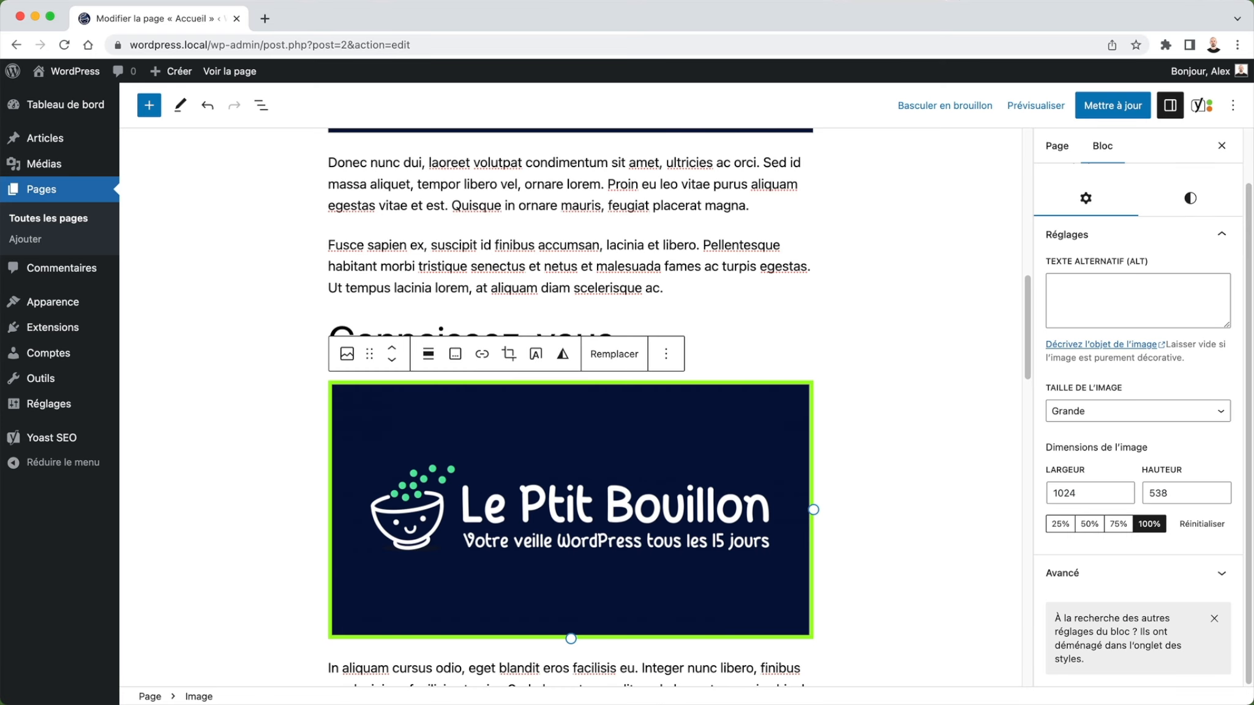
pyautogui.click(1188, 199)
pyautogui.click(1073, 405)
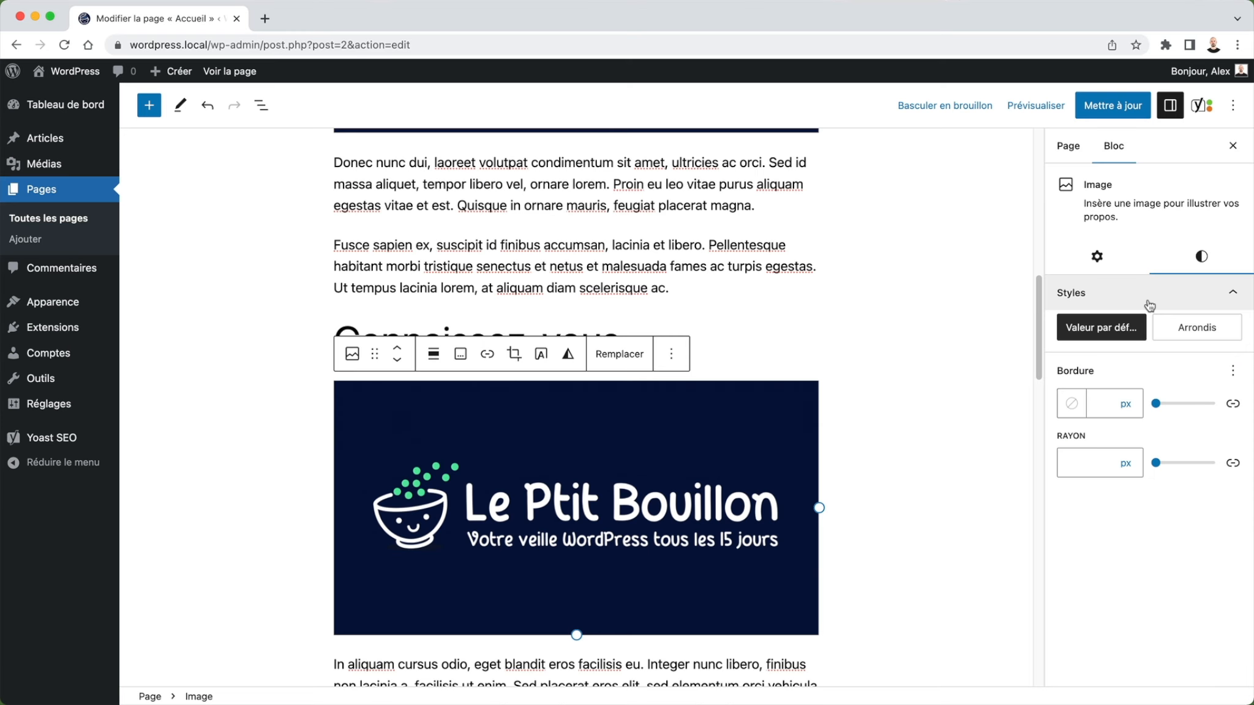
# Examine the colour and typography settings of the paragraph above the "Connaissez-vous…" heading
pyautogui.click(1102, 267)
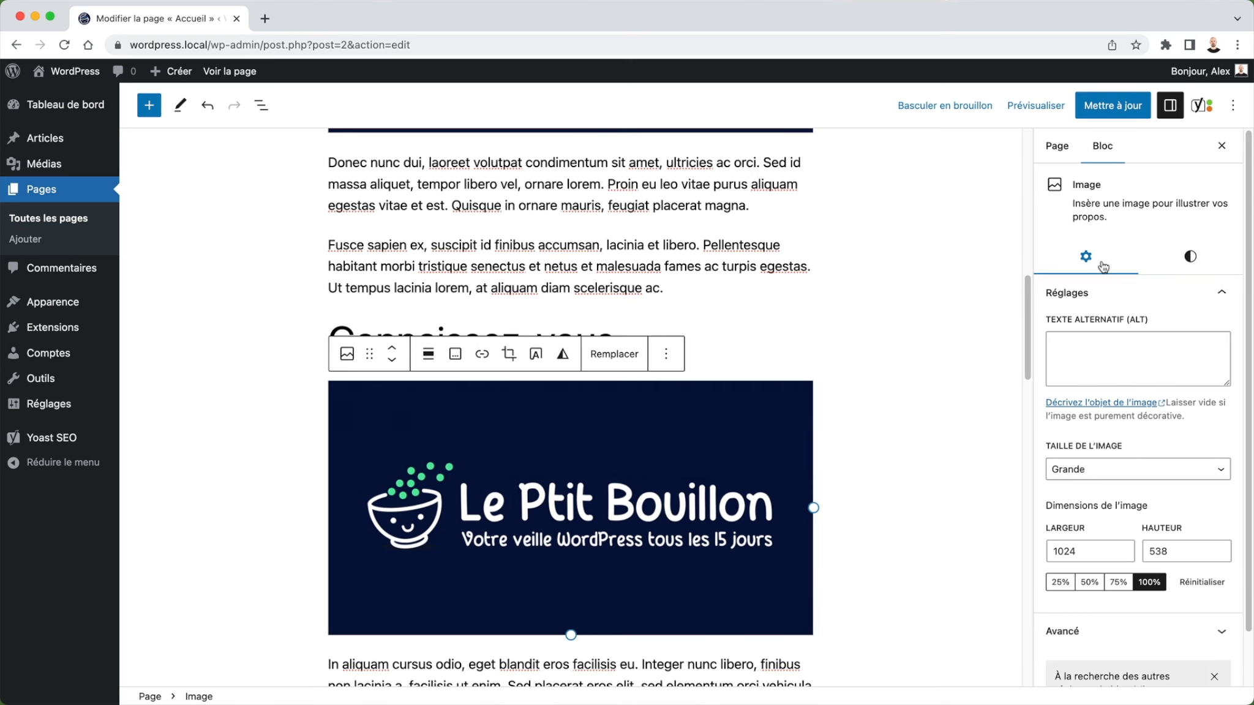
pyautogui.click(725, 267)
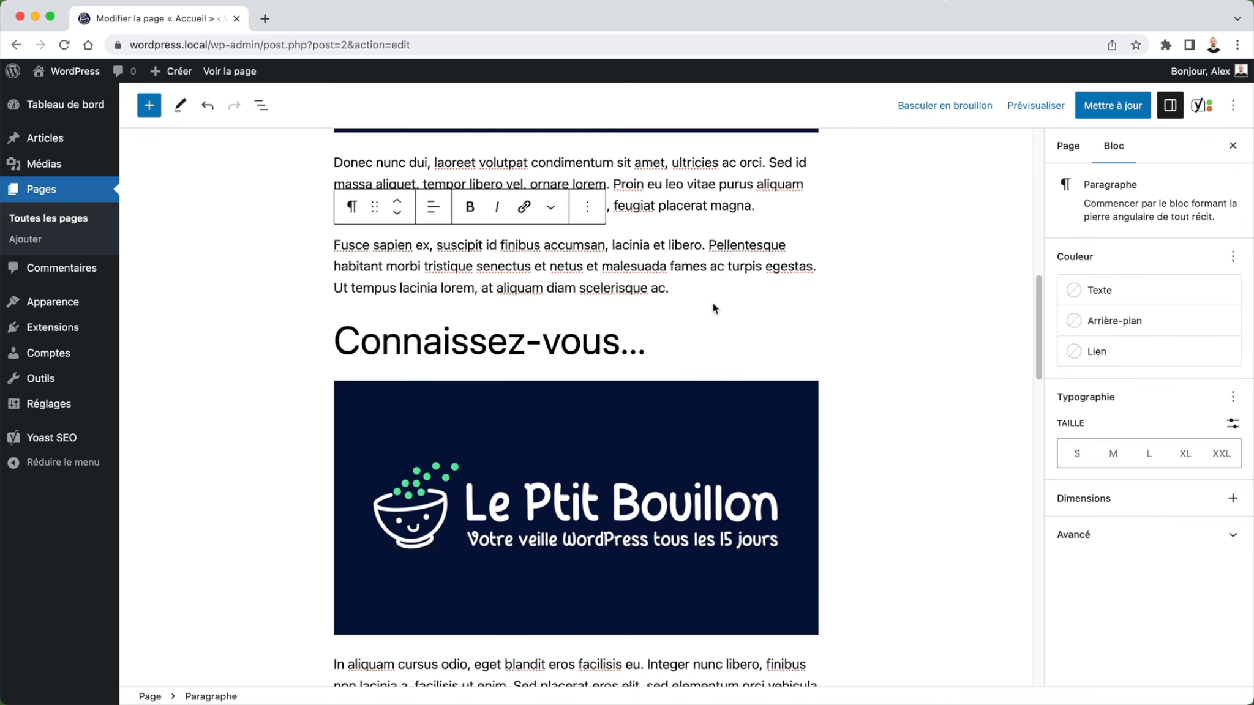
pyautogui.moveTo(671, 290); pyautogui.dragTo(513, 267)
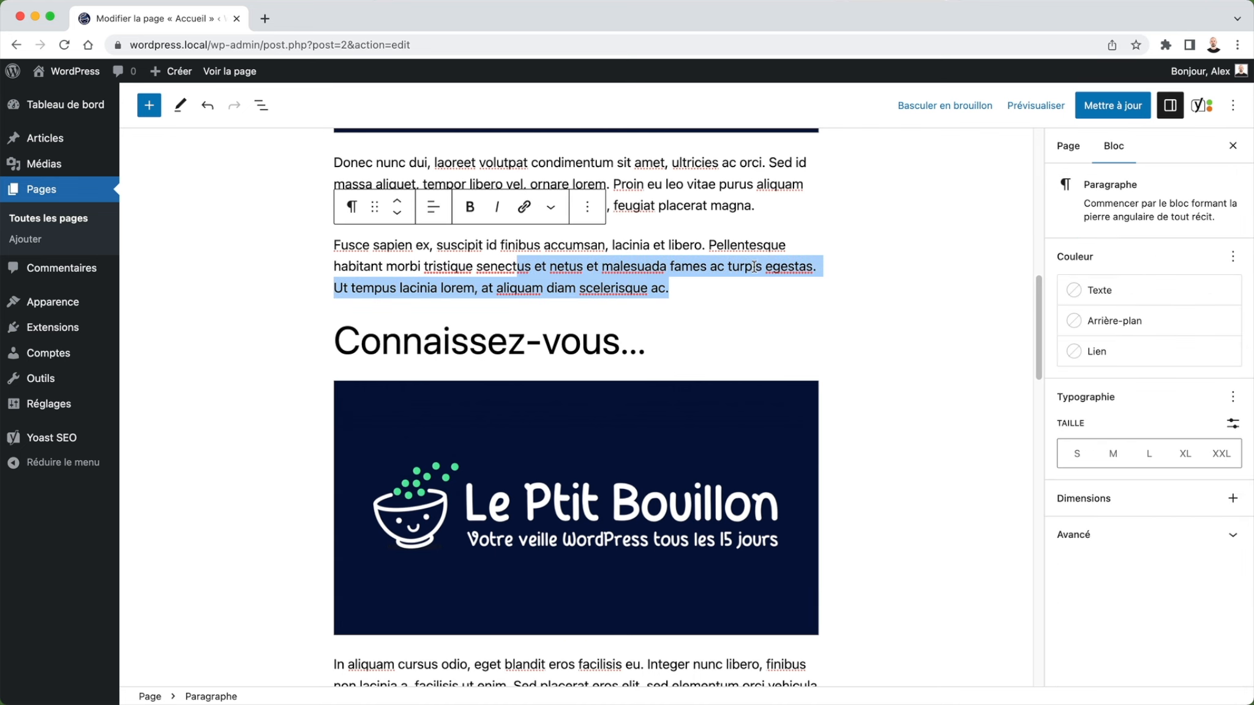
pyautogui.click(1118, 268)
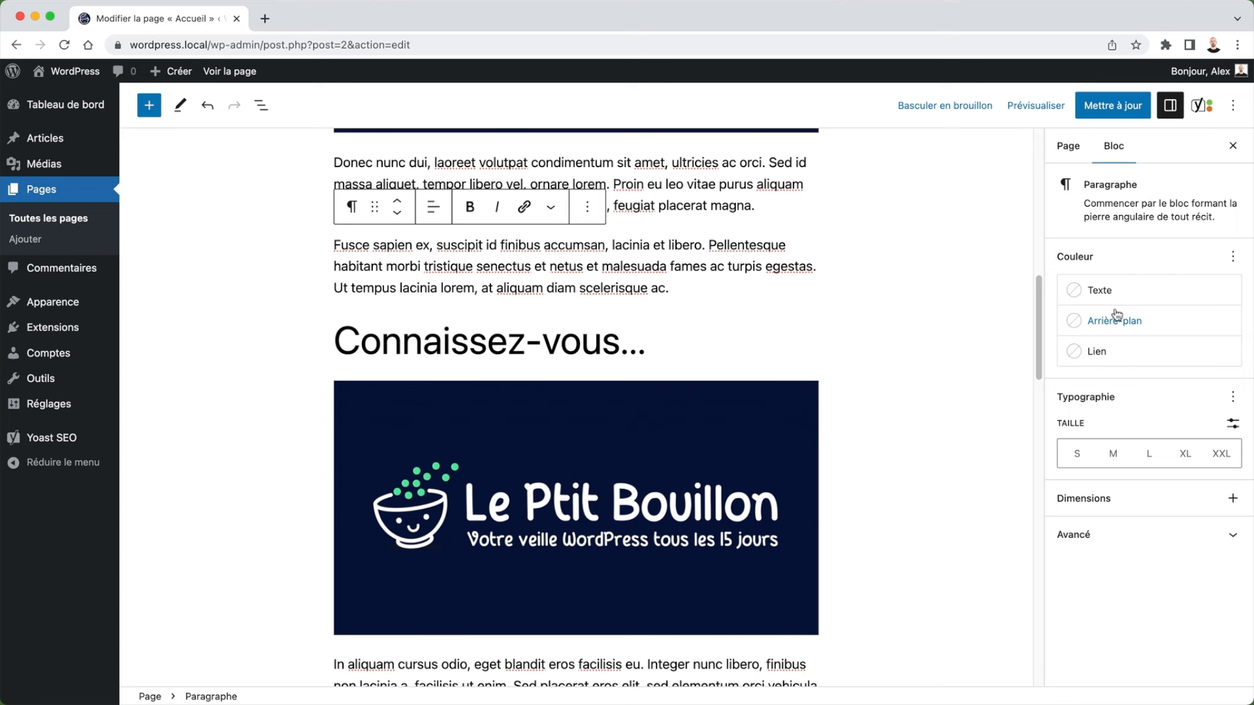
# Give the Le Ptit Bouillon image a 4 px border in the theme's Principale green with a 4 px radius
pyautogui.click(478, 423)
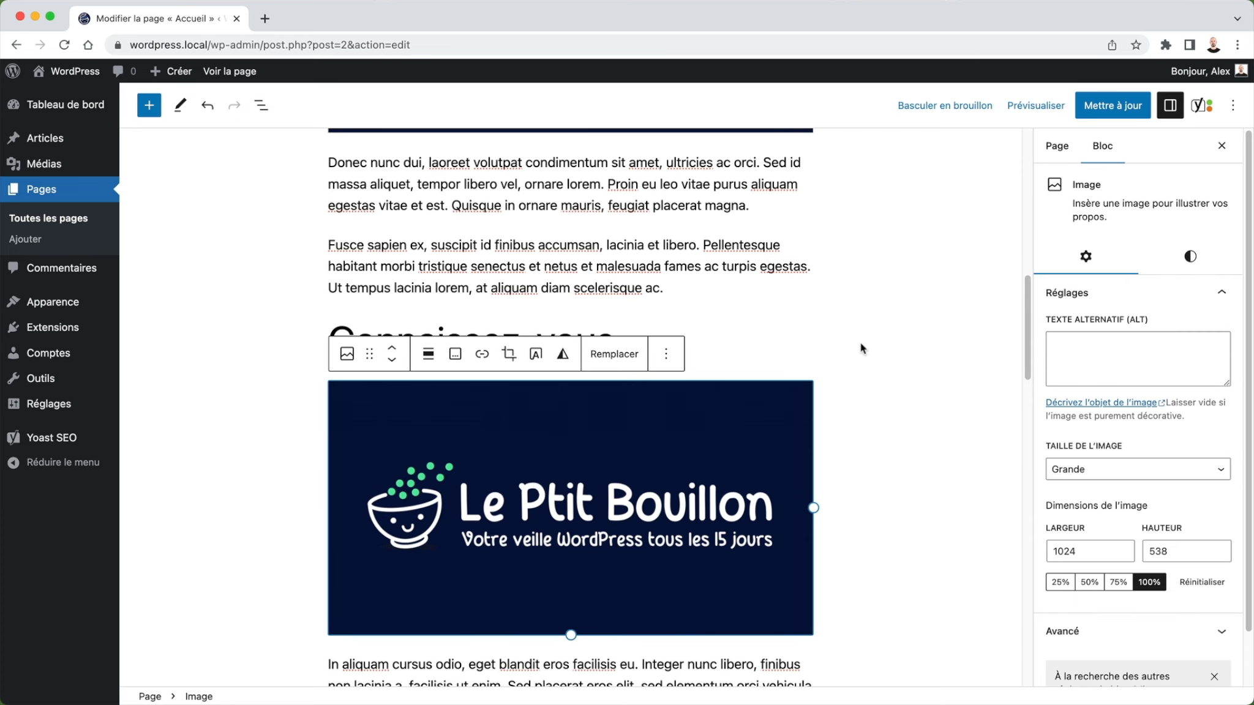
pyautogui.click(1190, 256)
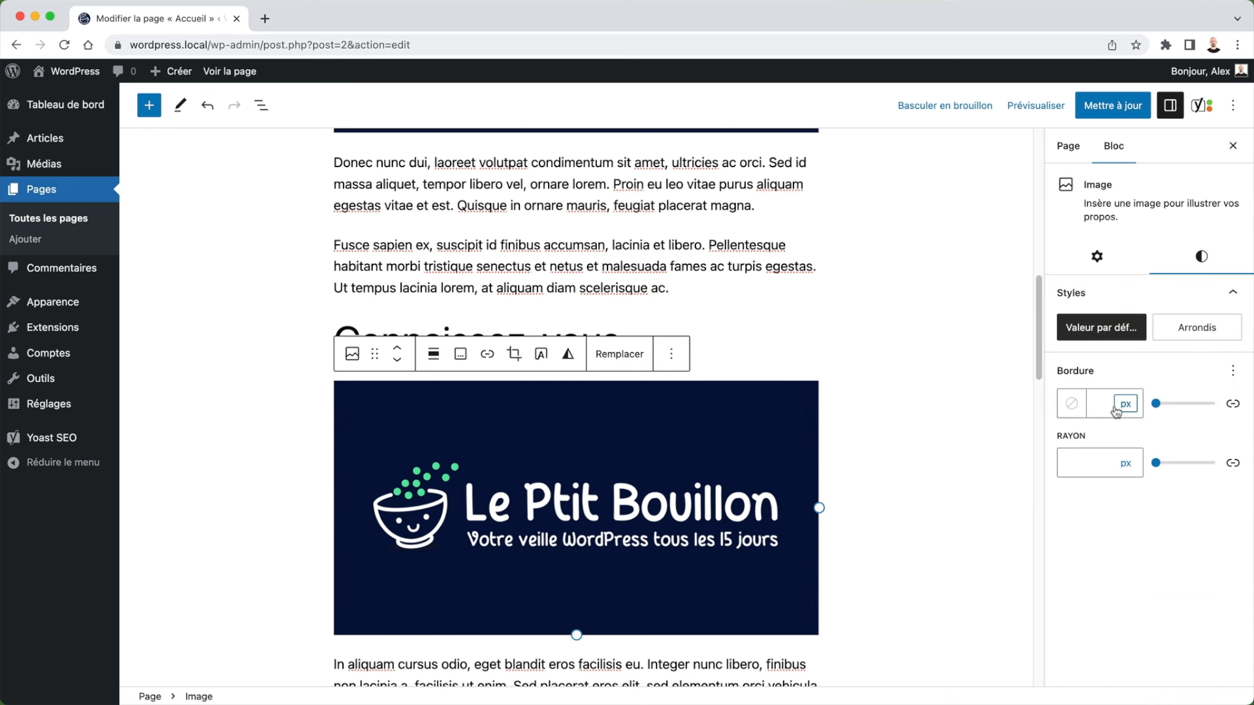
pyautogui.click(1071, 404)
pyautogui.click(914, 491)
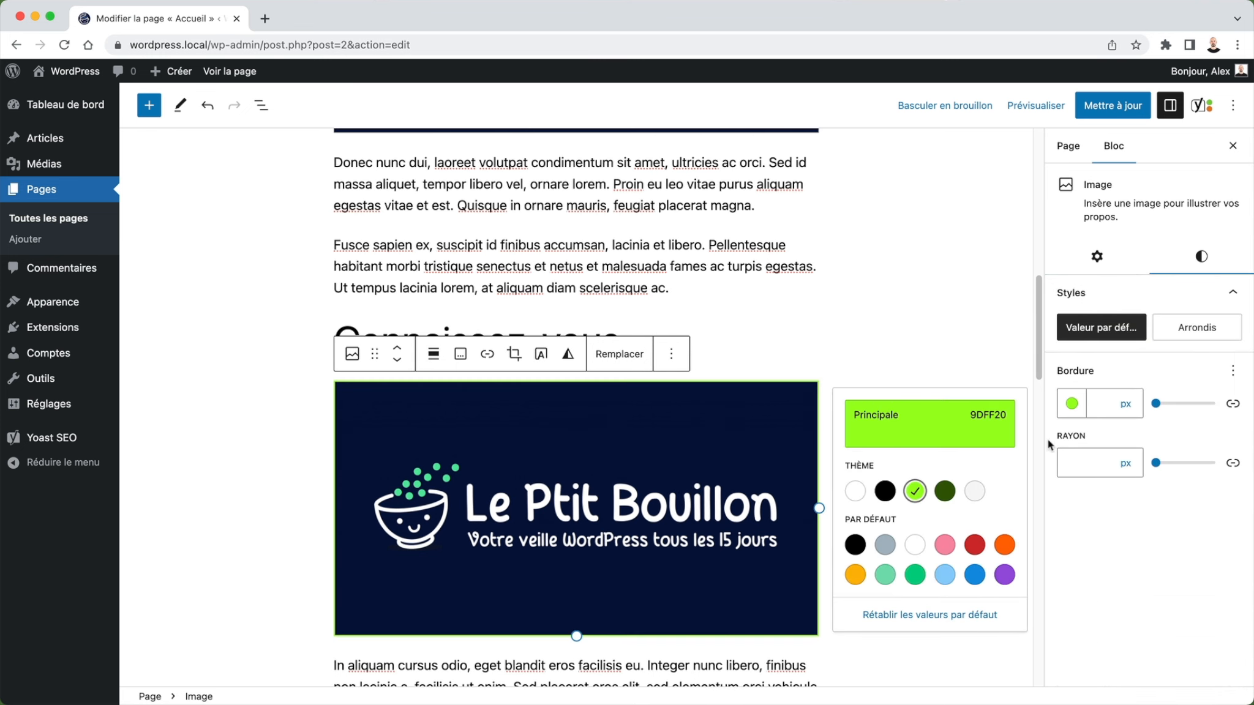
pyautogui.click(1101, 409)
pyautogui.write('4')
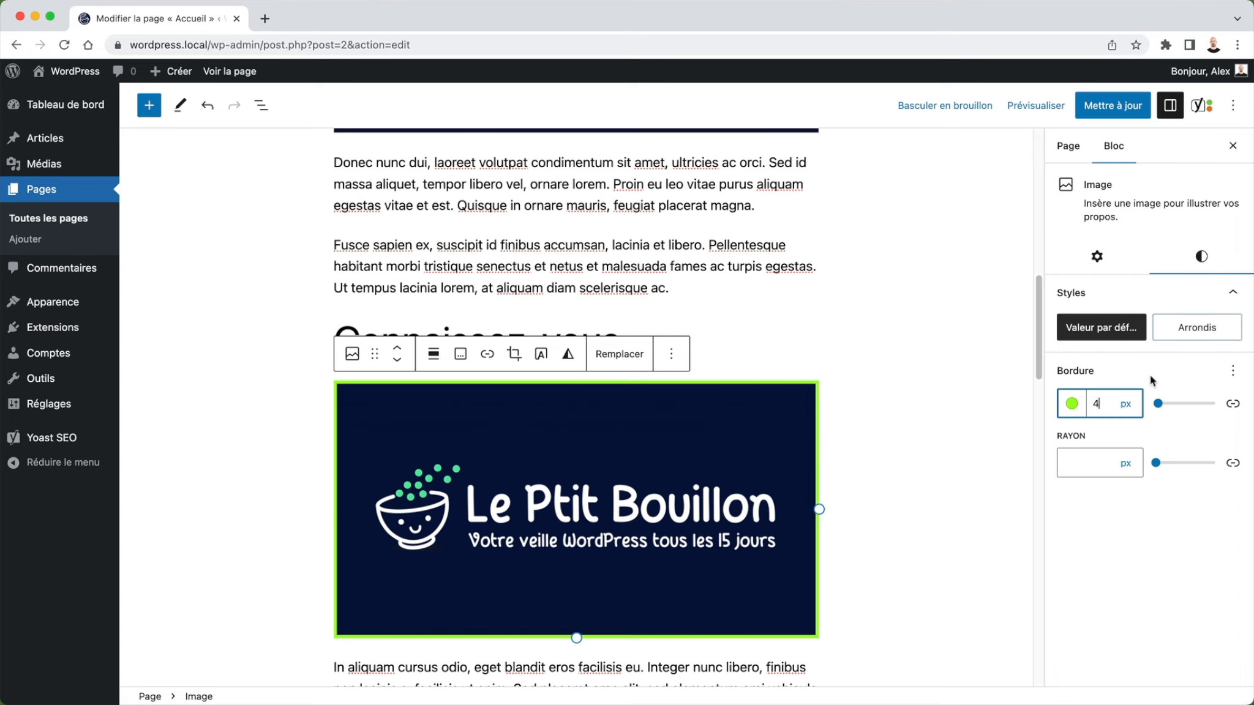
pyautogui.click(1095, 466)
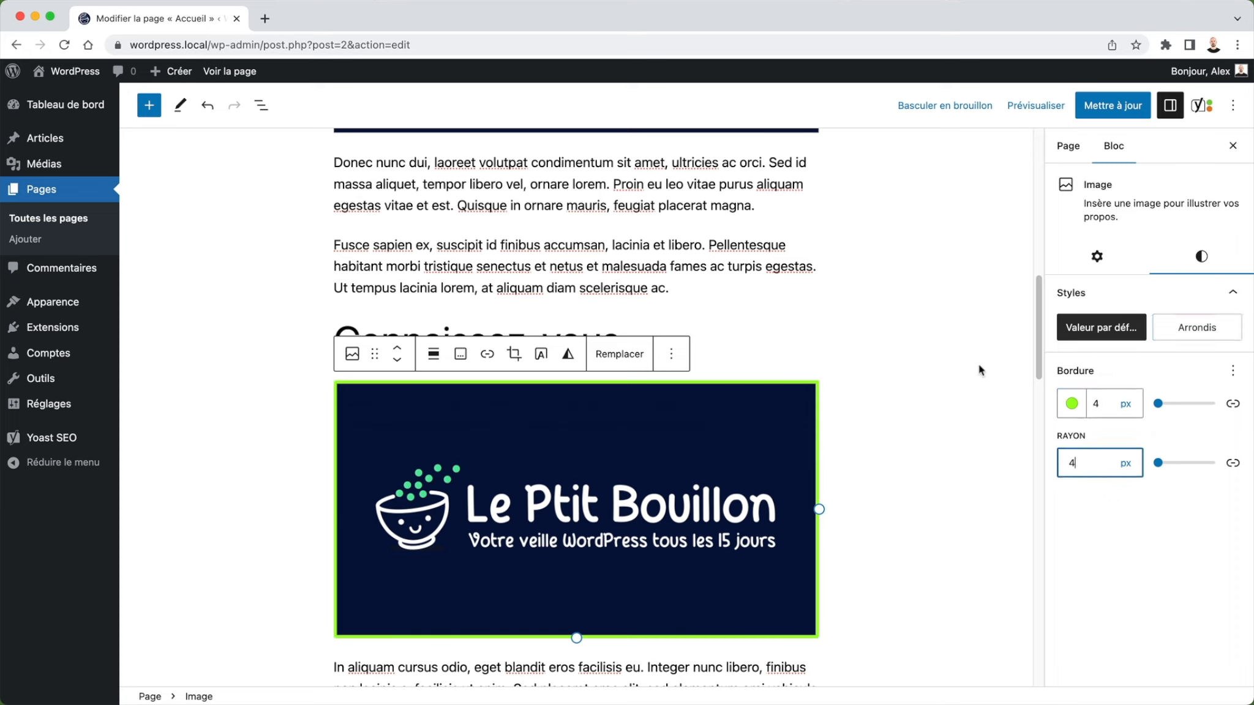
# Set the border width of the Le Ptit Bouillon image to 20 px
pyautogui.click(1100, 399)
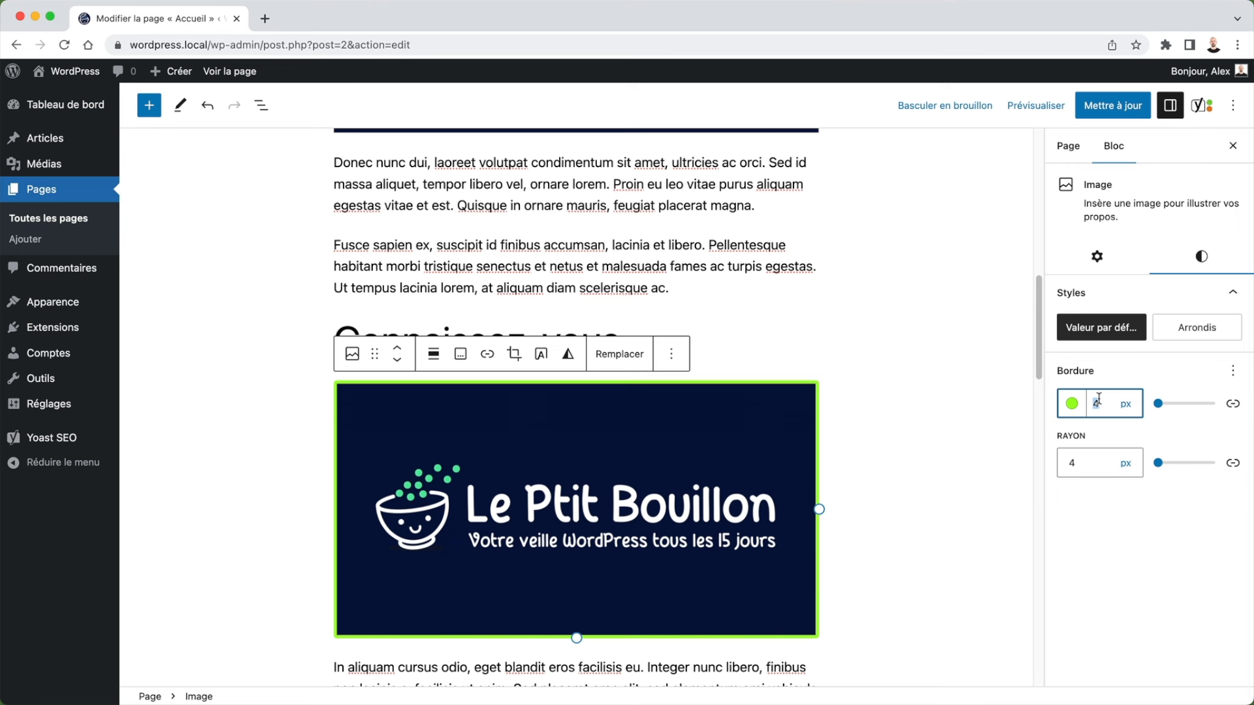
pyautogui.write('20')
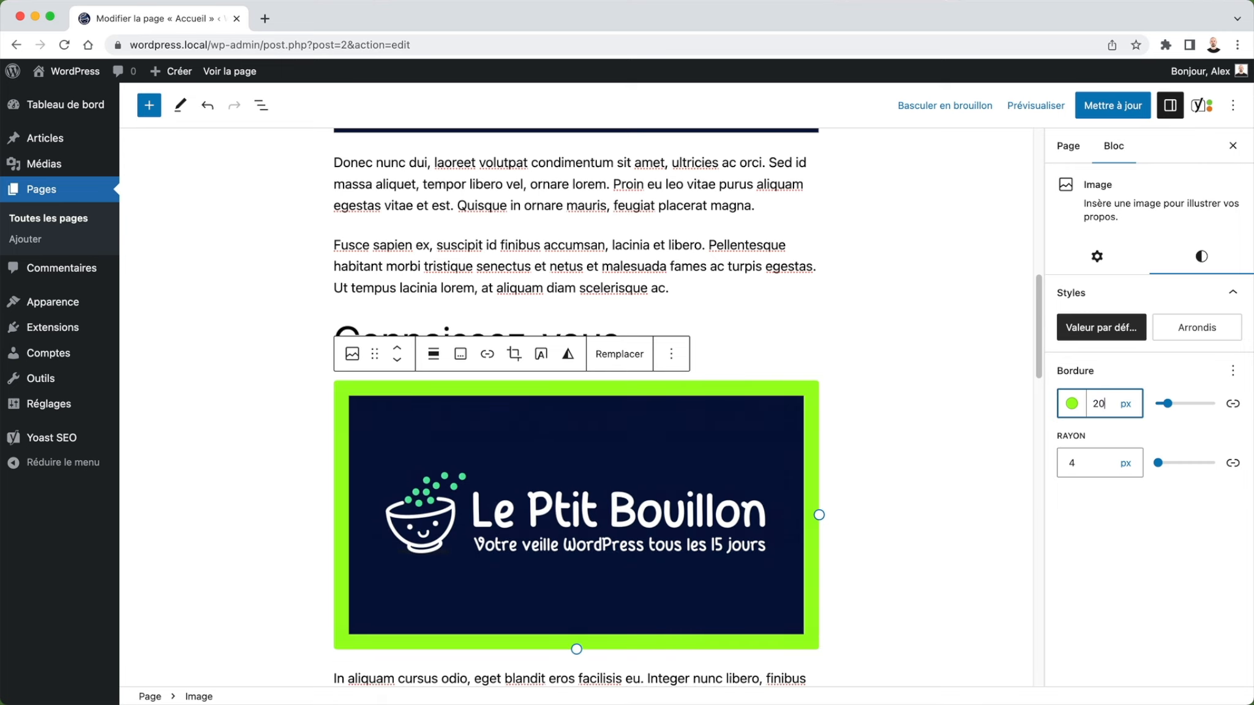
pyautogui.click(946, 368)
# Insert an image block below the Le Ptit Bouillon image using the photo of hands typing on a laptop from the media library
pyautogui.scroll(-5, 568, 344)
pyautogui.click(568, 349)
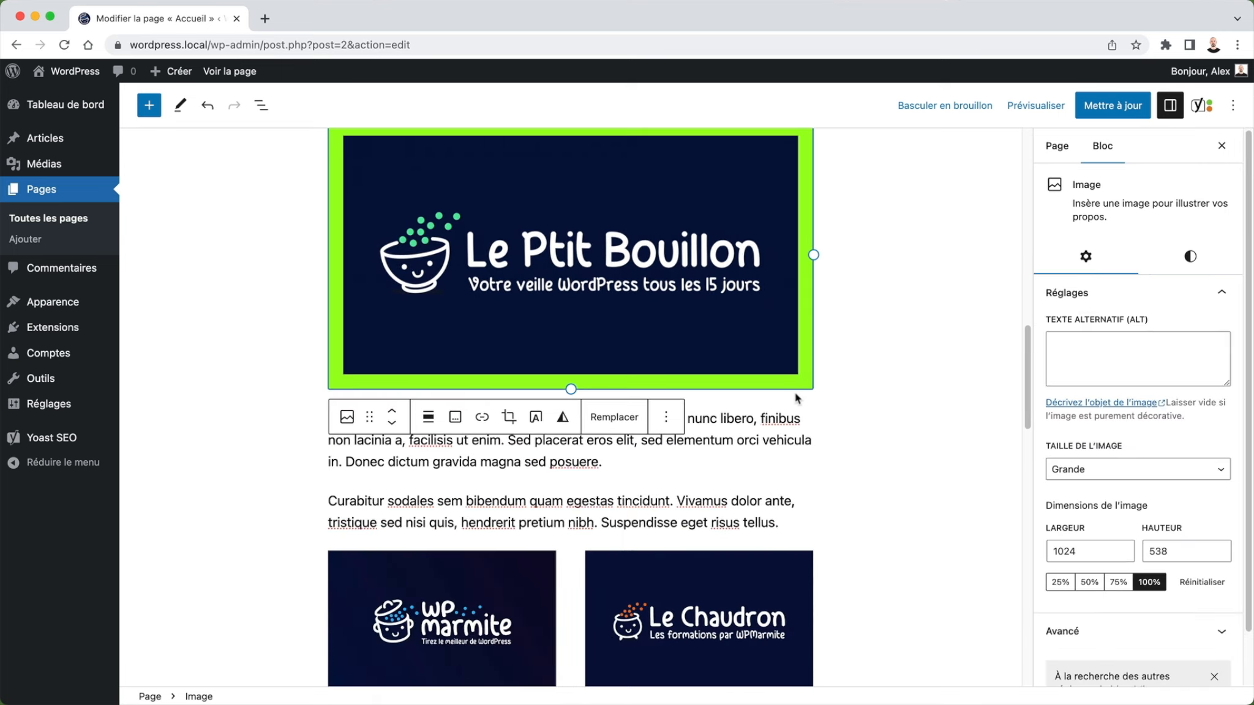
pyautogui.click(815, 399)
pyautogui.click(568, 398)
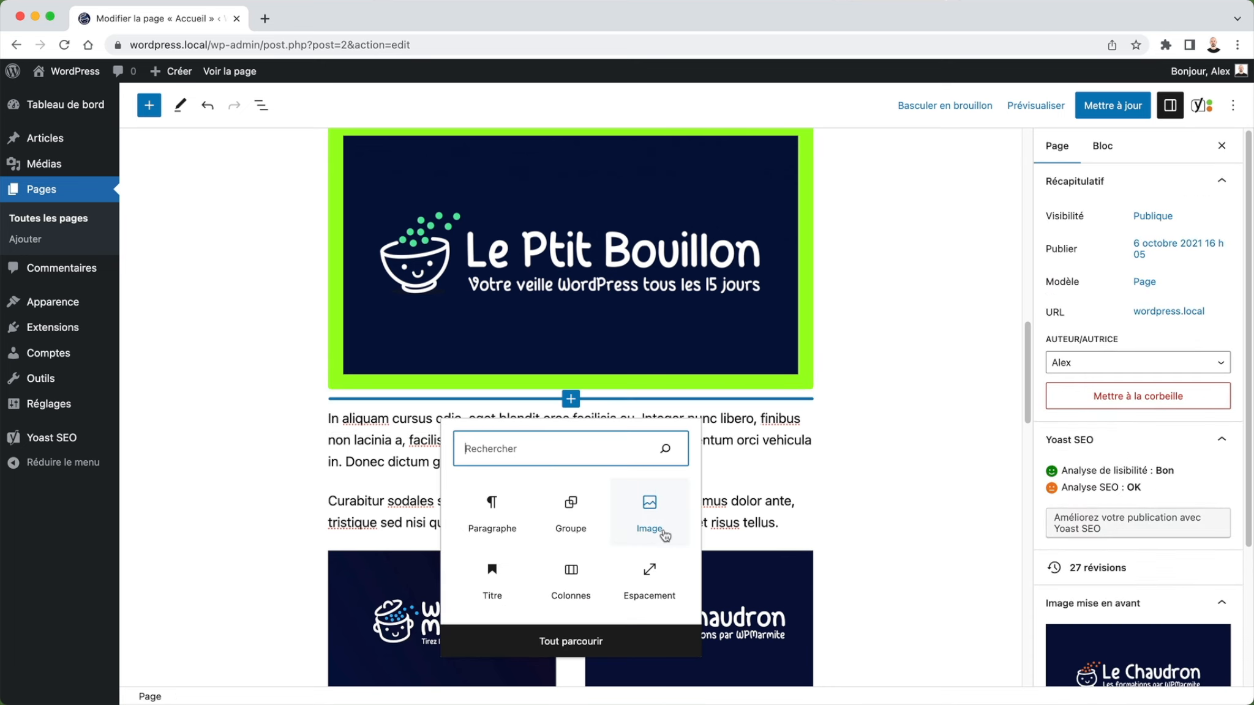
pyautogui.click(727, 513)
pyautogui.click(477, 513)
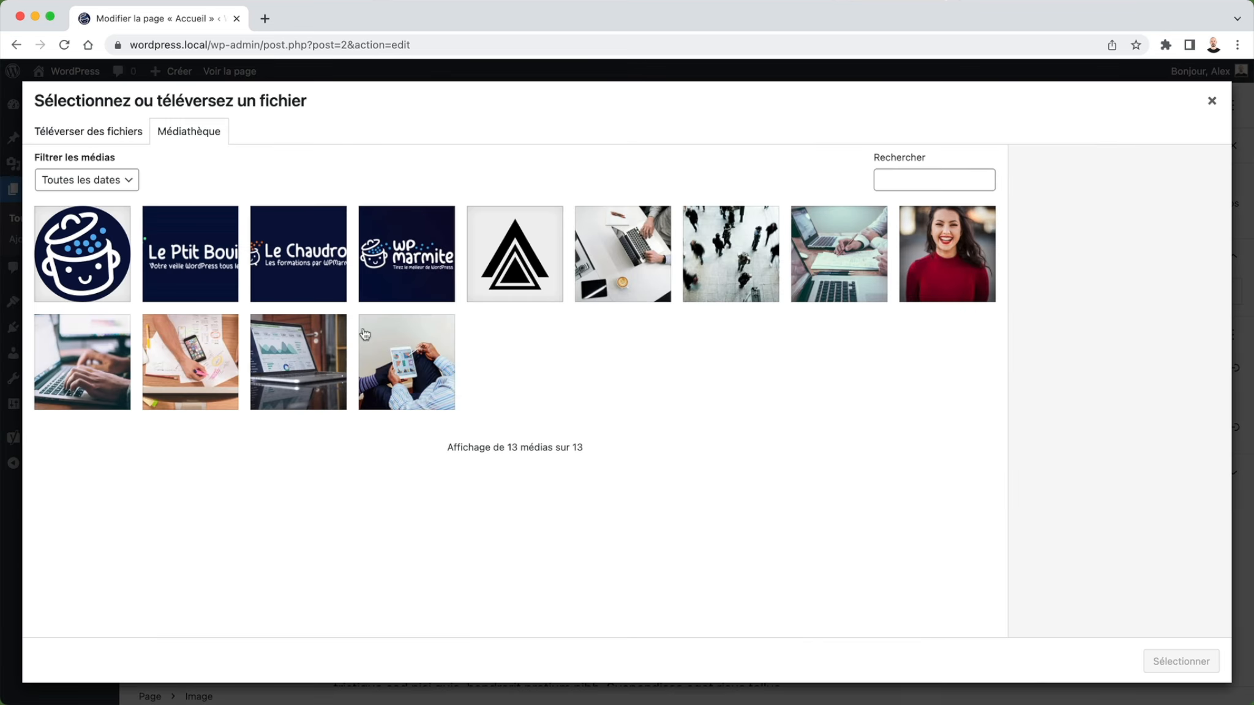
pyautogui.click(109, 366)
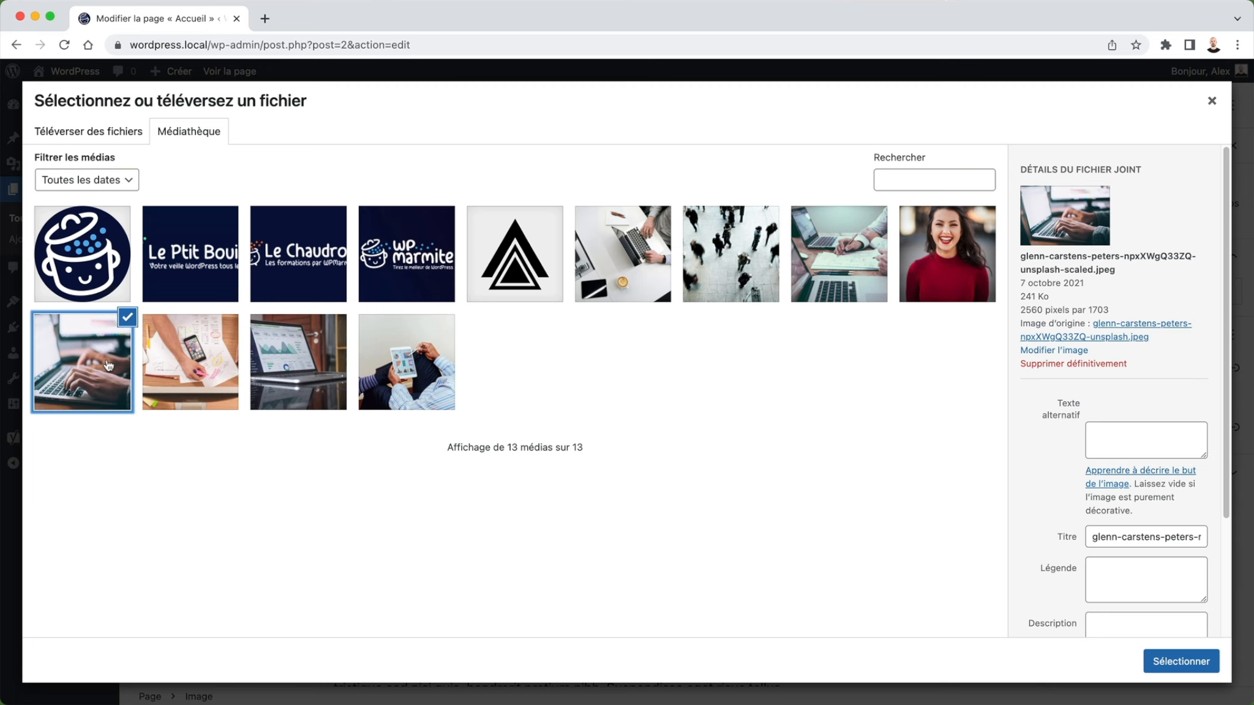
pyautogui.click(1180, 661)
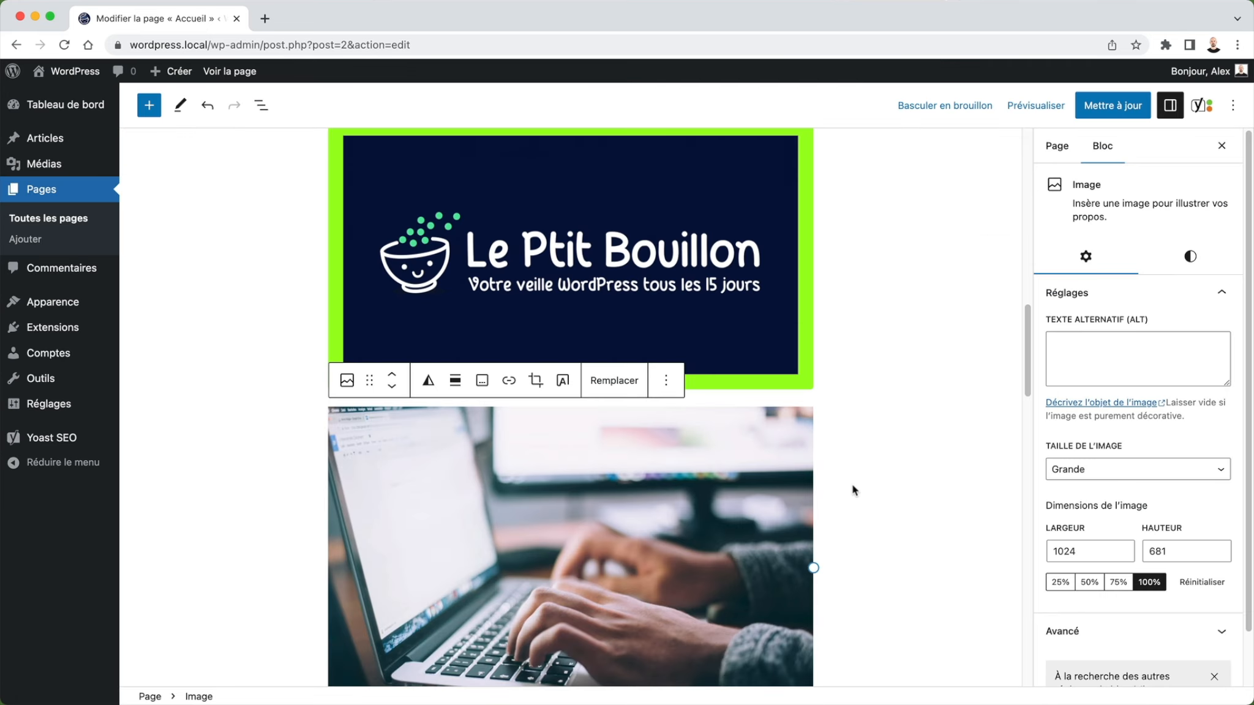
# Copy the styles of the Le Ptit Bouillon image and paste them onto the laptop photo, allowing clipboard access
pyautogui.click(651, 248)
pyautogui.scroll(3, 652, 245)
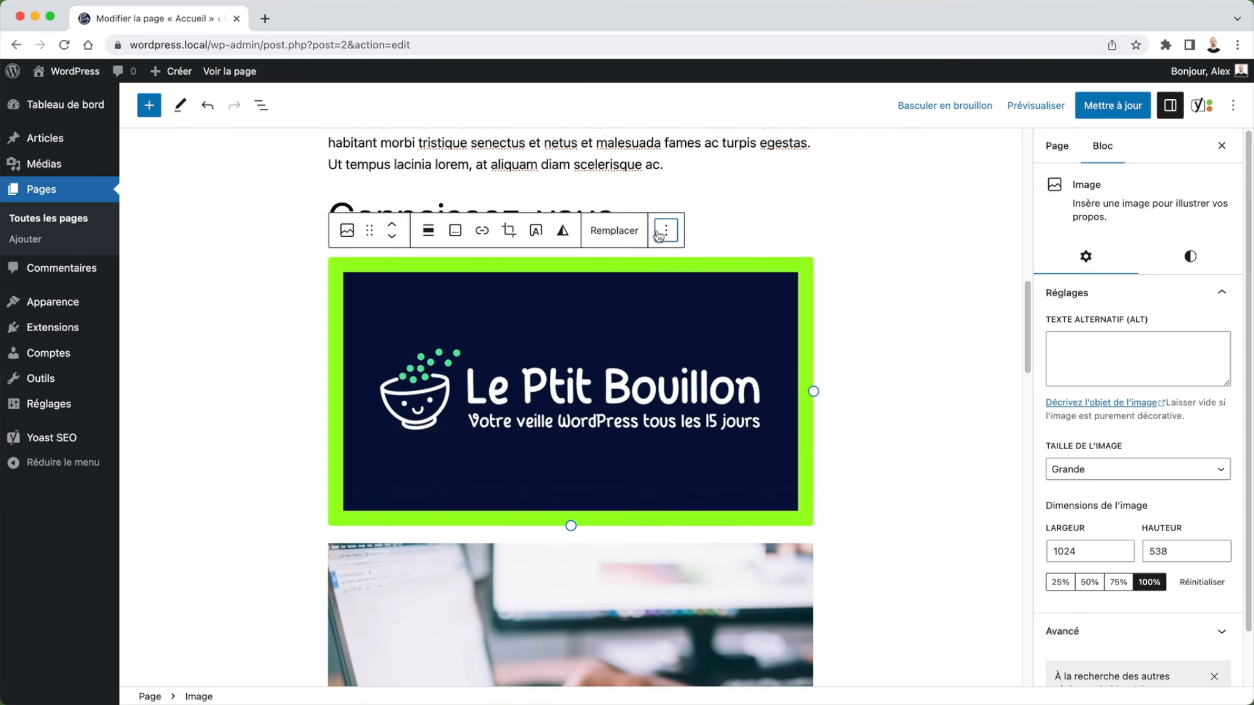
pyautogui.click(666, 230)
pyautogui.click(750, 453)
pyautogui.click(711, 503)
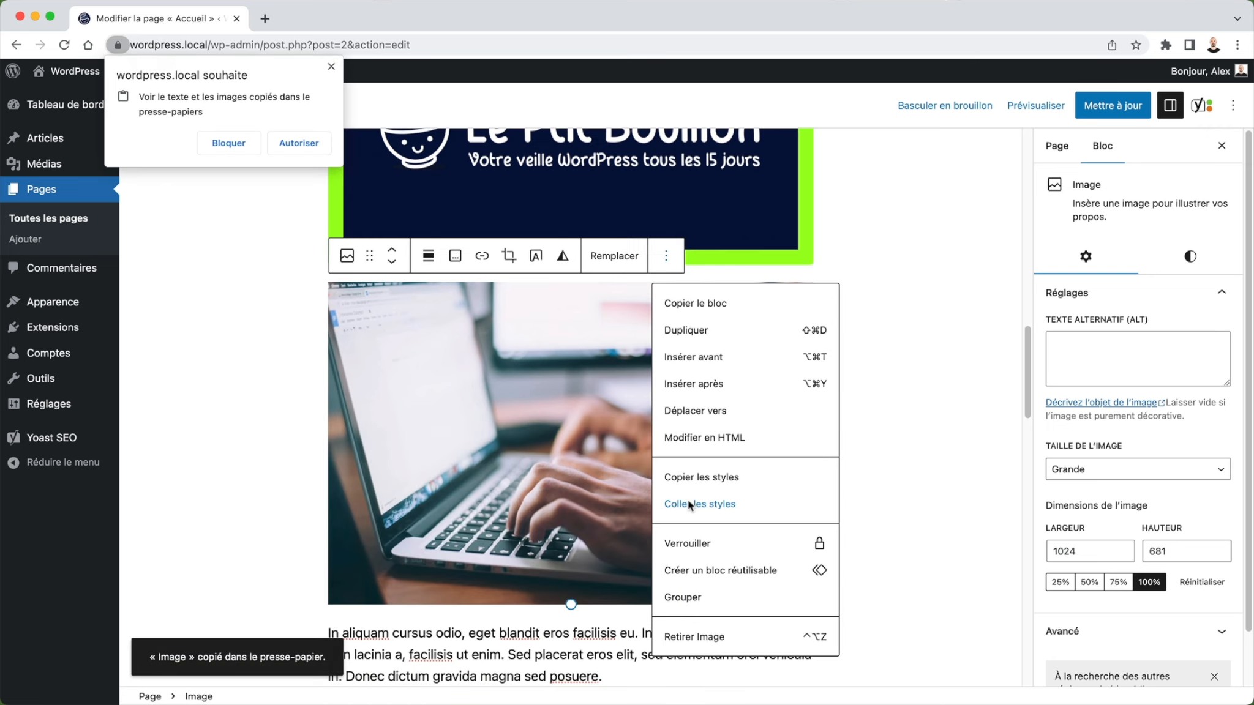
pyautogui.click(305, 143)
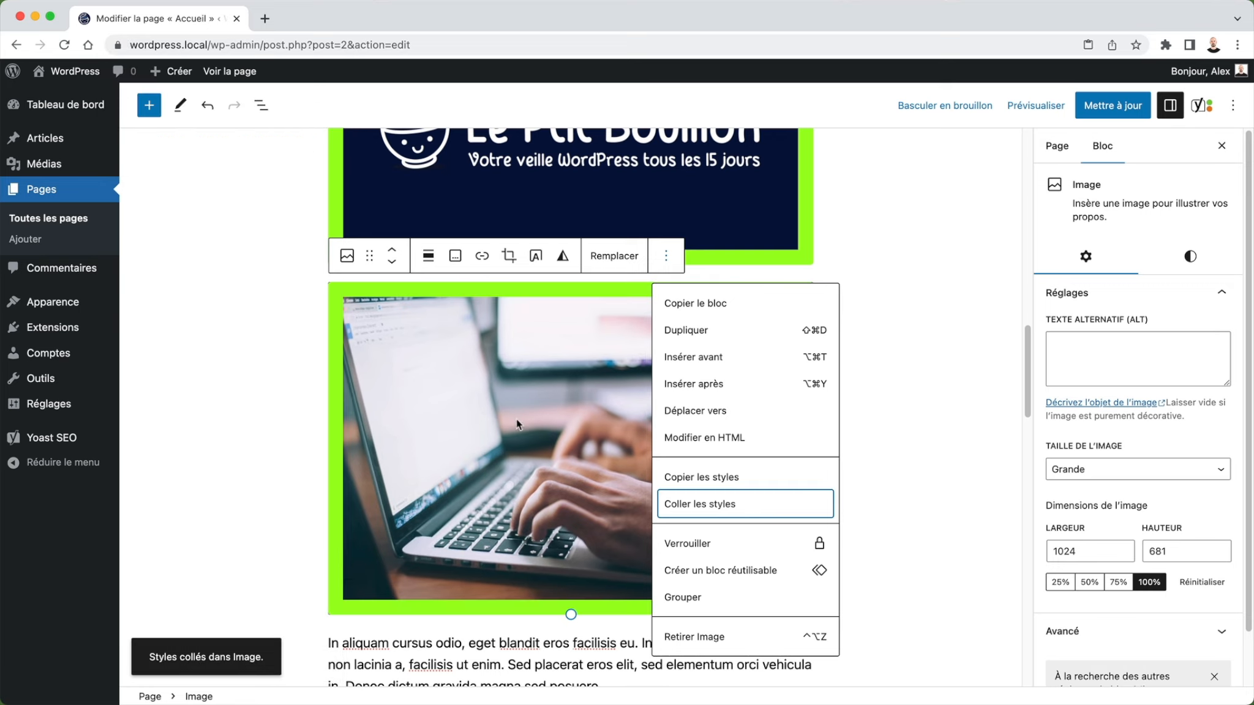
pyautogui.click(937, 432)
pyautogui.click(642, 481)
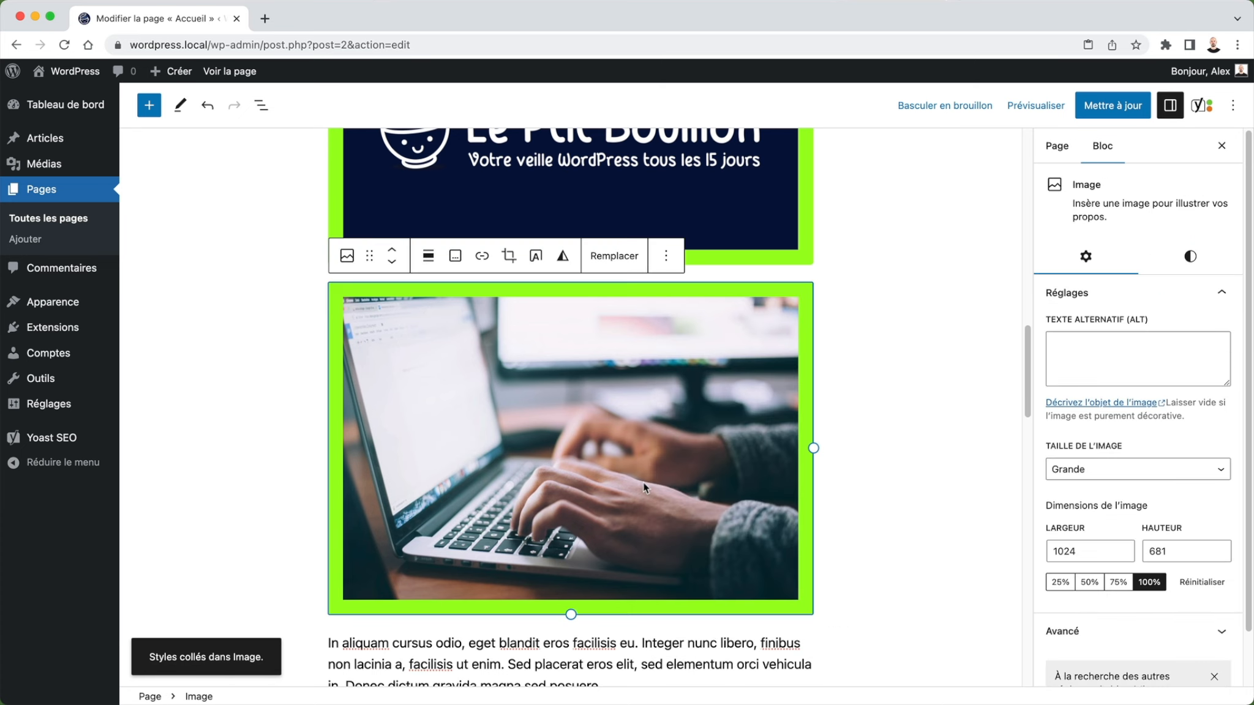
# Insert an image block between the two bordered images using the media library photo of a seated man holding a tablet
pyautogui.click(726, 270)
pyautogui.click(574, 274)
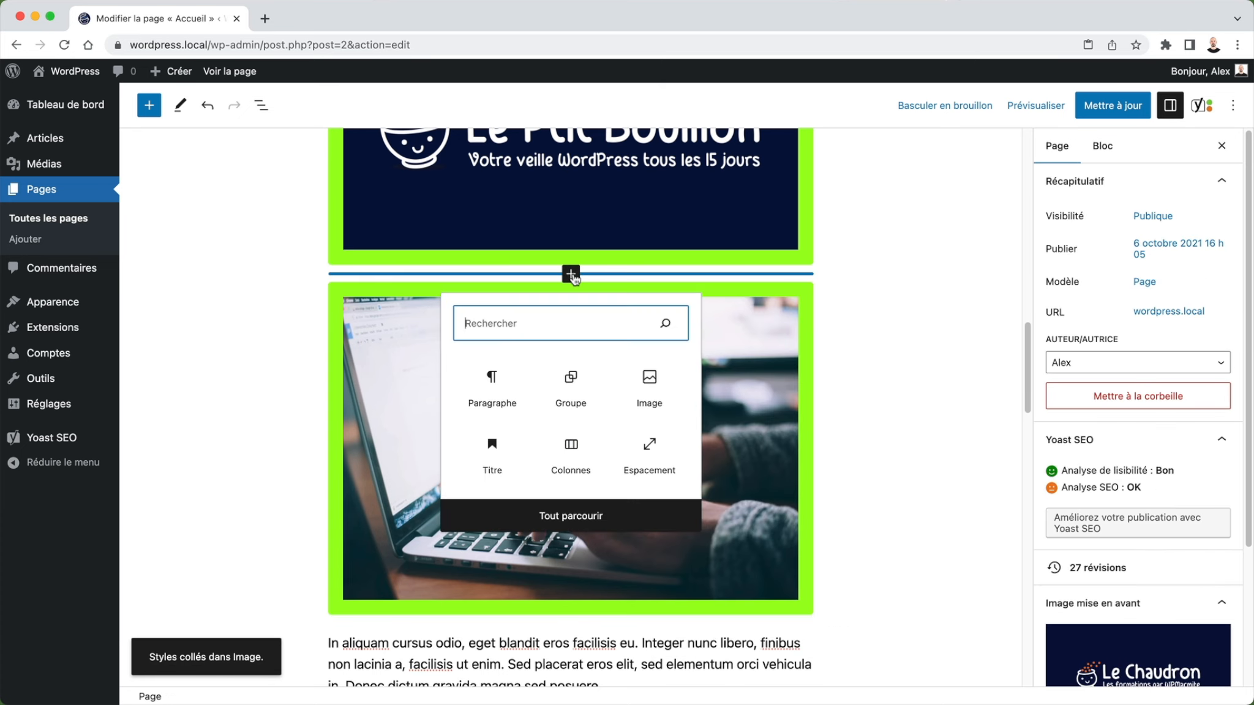
pyautogui.click(658, 395)
pyautogui.click(471, 394)
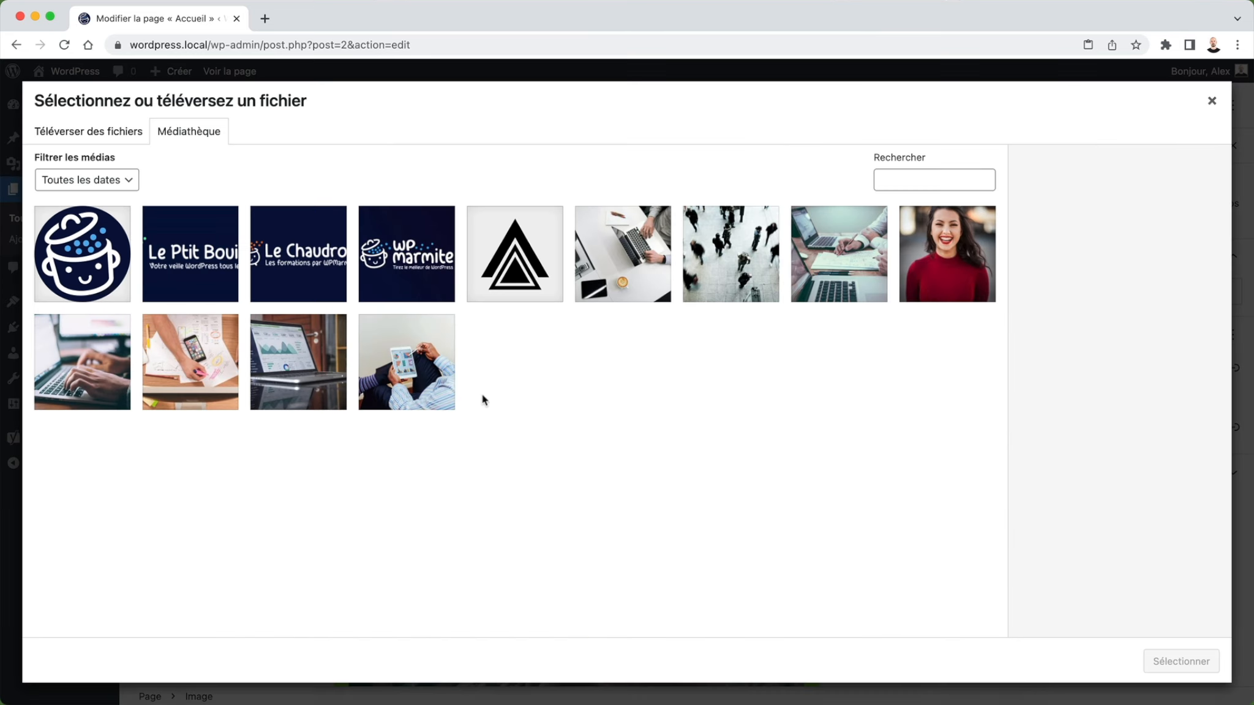
pyautogui.click(450, 389)
pyautogui.click(1181, 661)
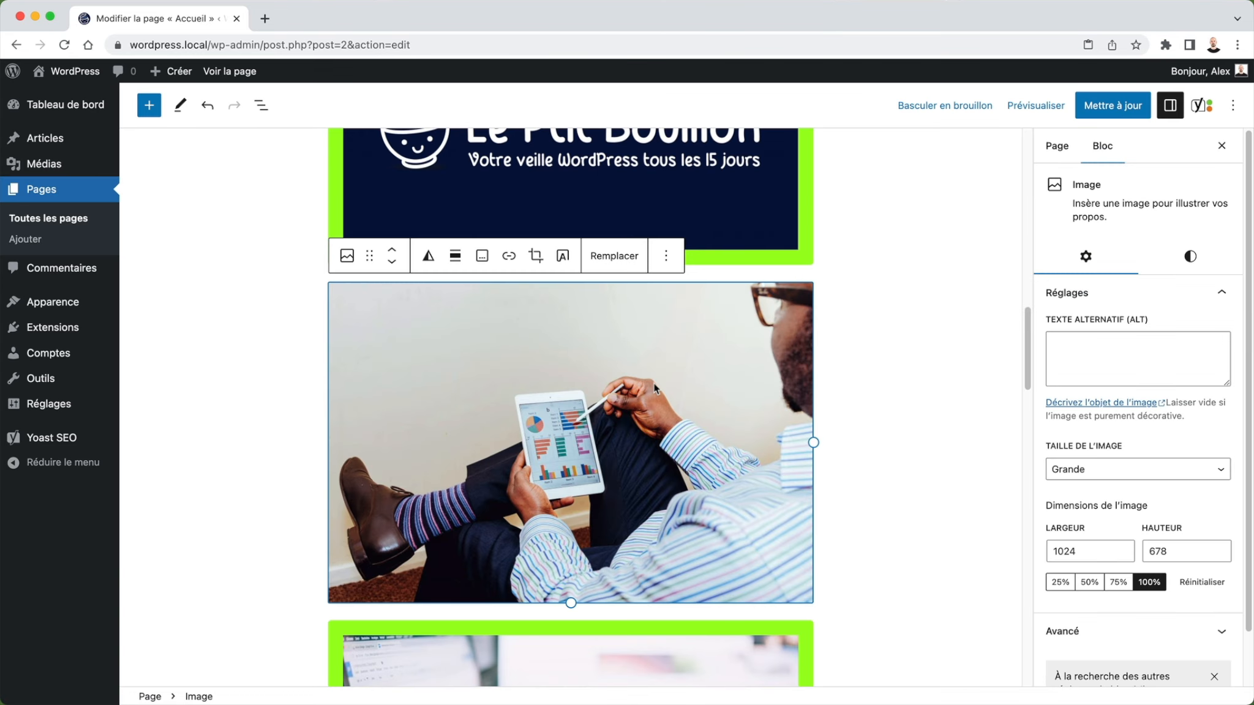
# Paste the copied border styles onto the tablet photo
pyautogui.click(665, 256)
pyautogui.click(726, 508)
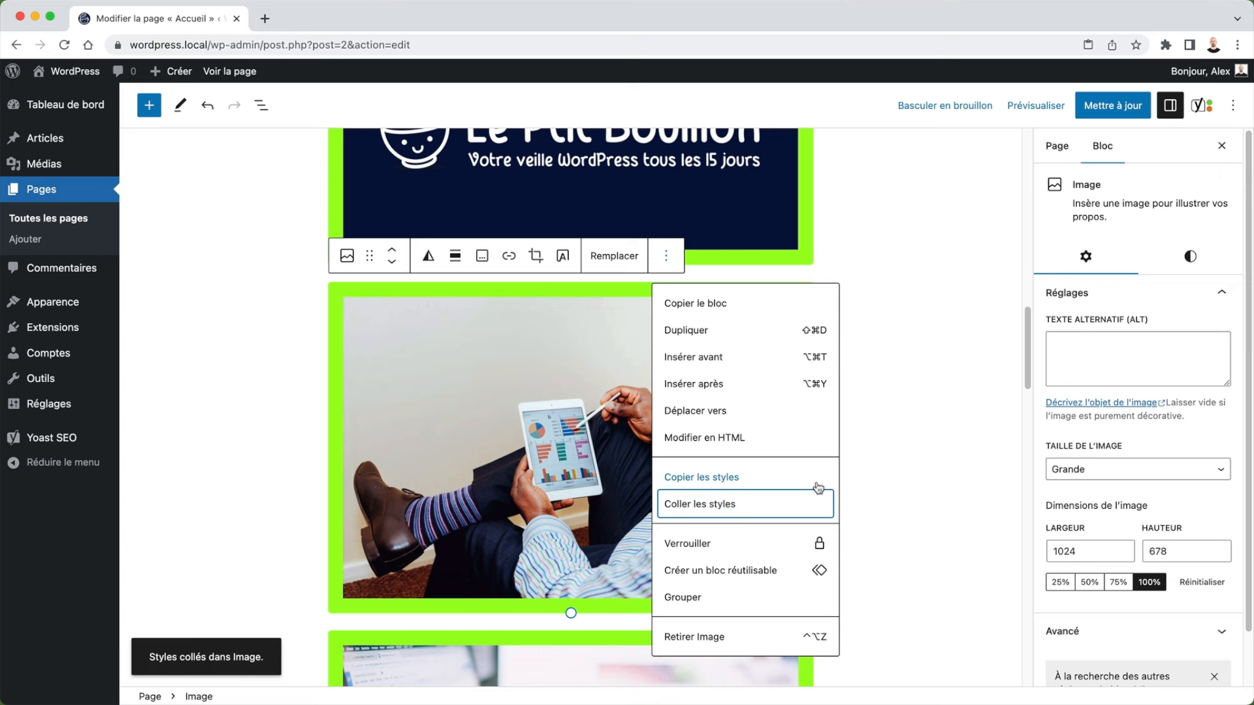
pyautogui.click(876, 400)
pyautogui.click(637, 399)
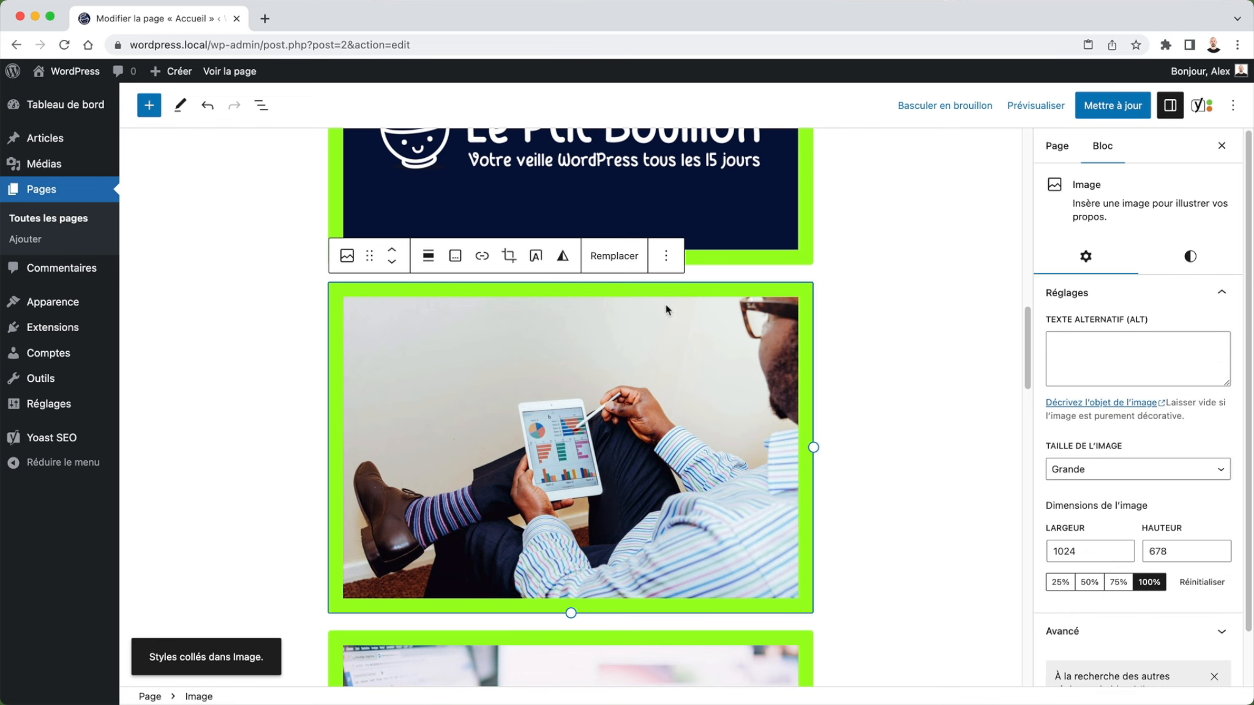
# Remove the tablet and laptop photos below the Le Ptit Bouillon image
pyautogui.click(666, 256)
pyautogui.click(553, 514)
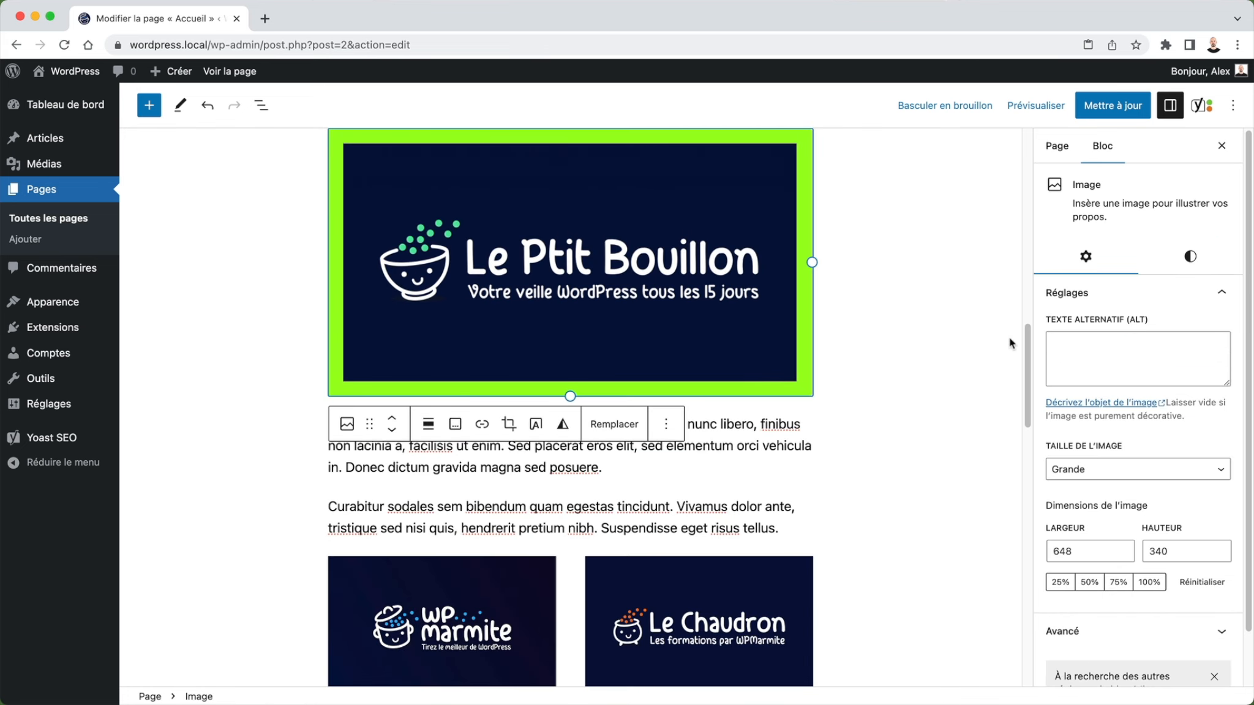
# Remove the border width and the green border colour from the Le Ptit Bouillon image
pyautogui.click(1189, 256)
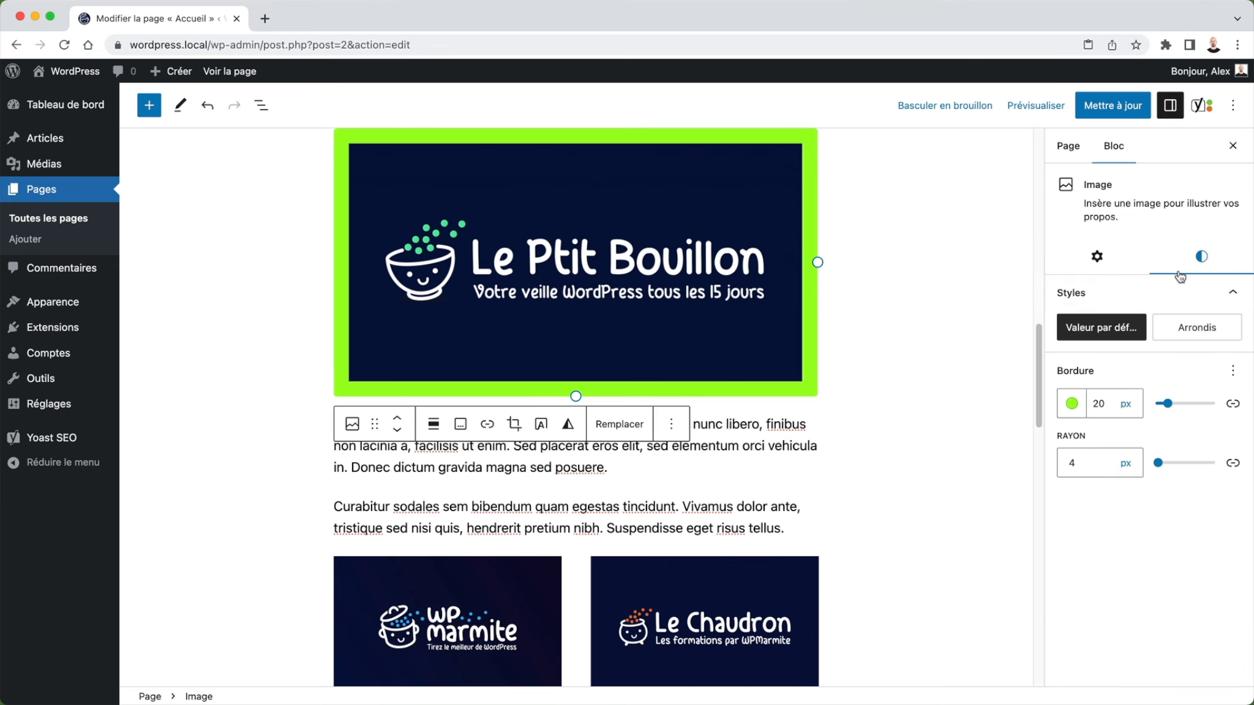
pyautogui.click(1090, 401)
pyautogui.press('BackSpace')
pyautogui.press('BackSpace')
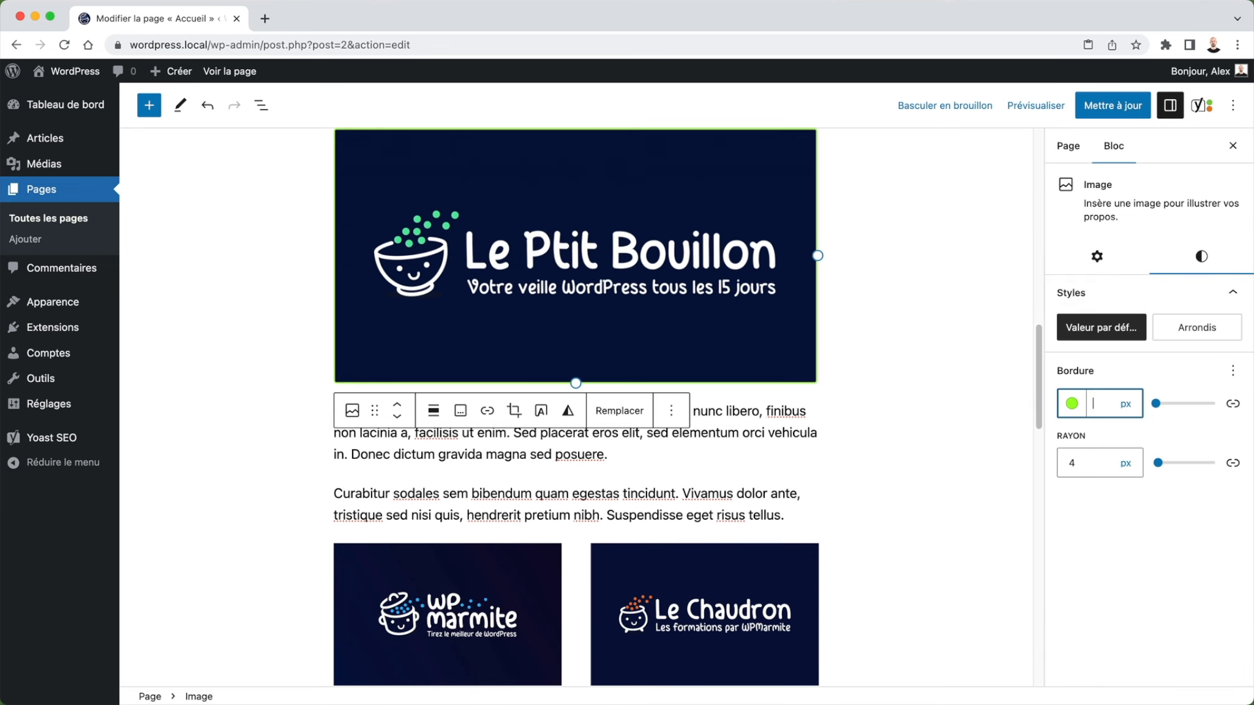
pyautogui.click(1071, 403)
pyautogui.click(915, 491)
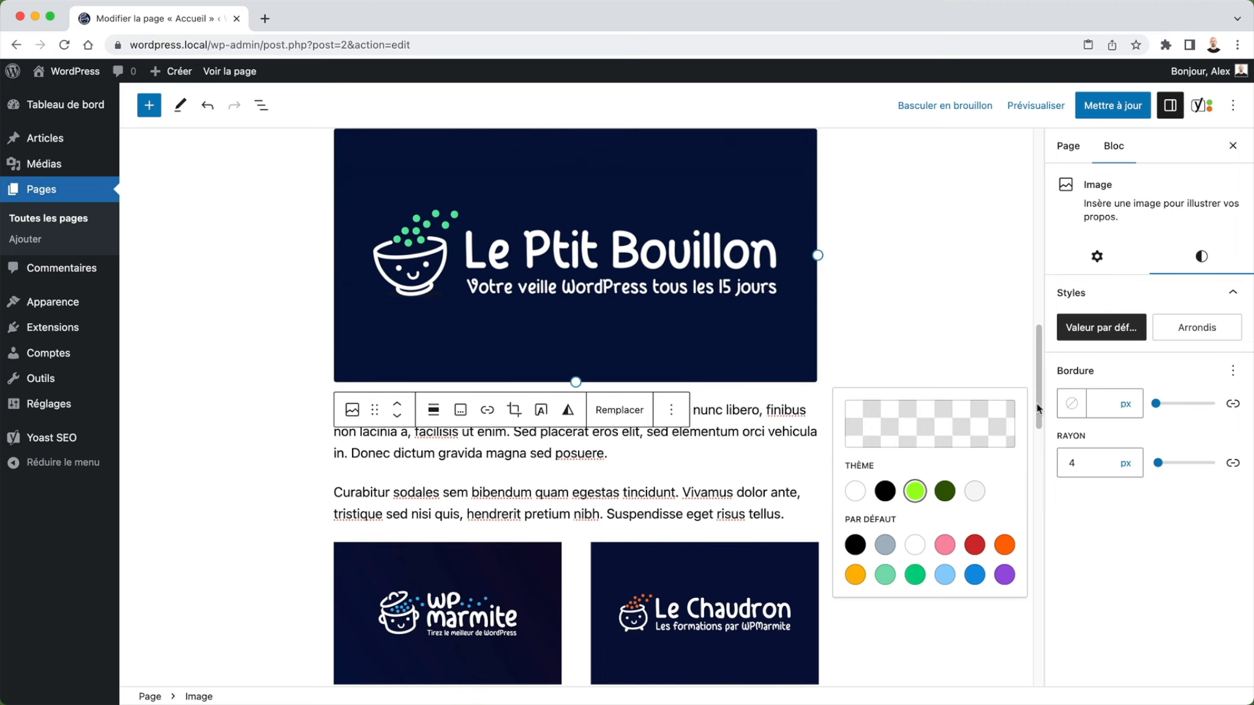
pyautogui.click(1099, 375)
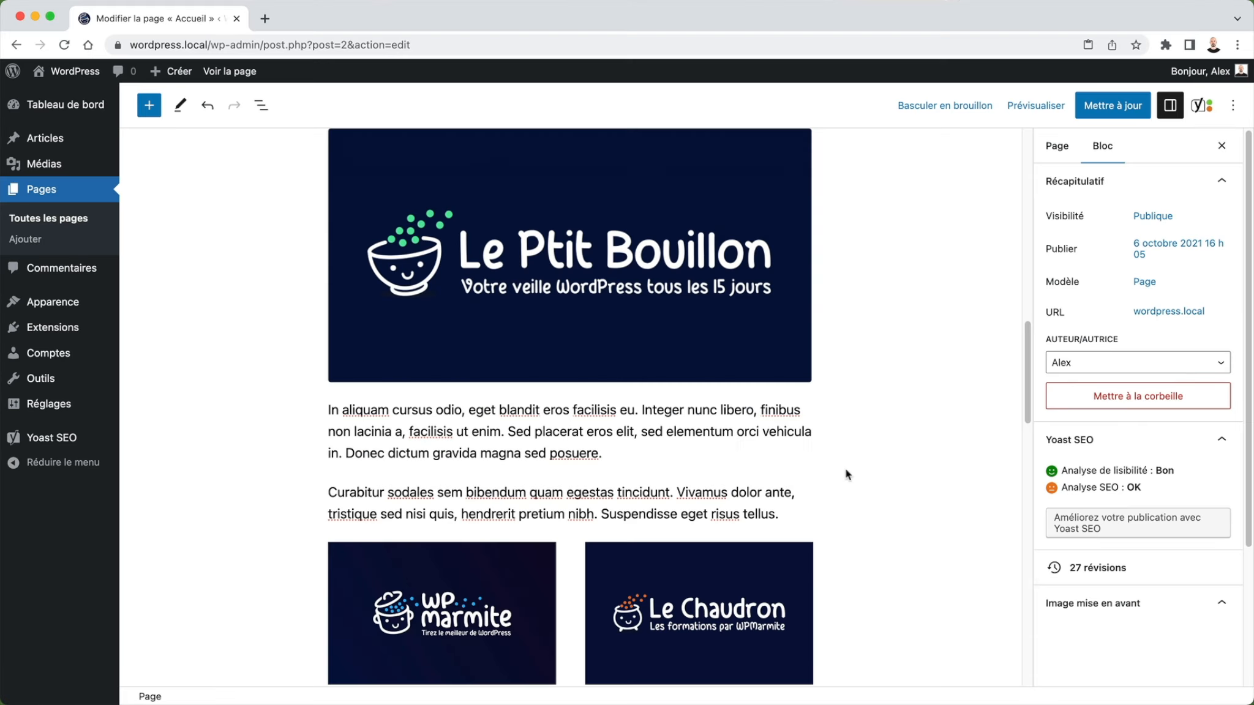
# Try the editor's full-screen mode (Mode plein écran) and switch back to the regular view
pyautogui.scroll(2, 846, 475)
pyautogui.scroll(5, 845, 475)
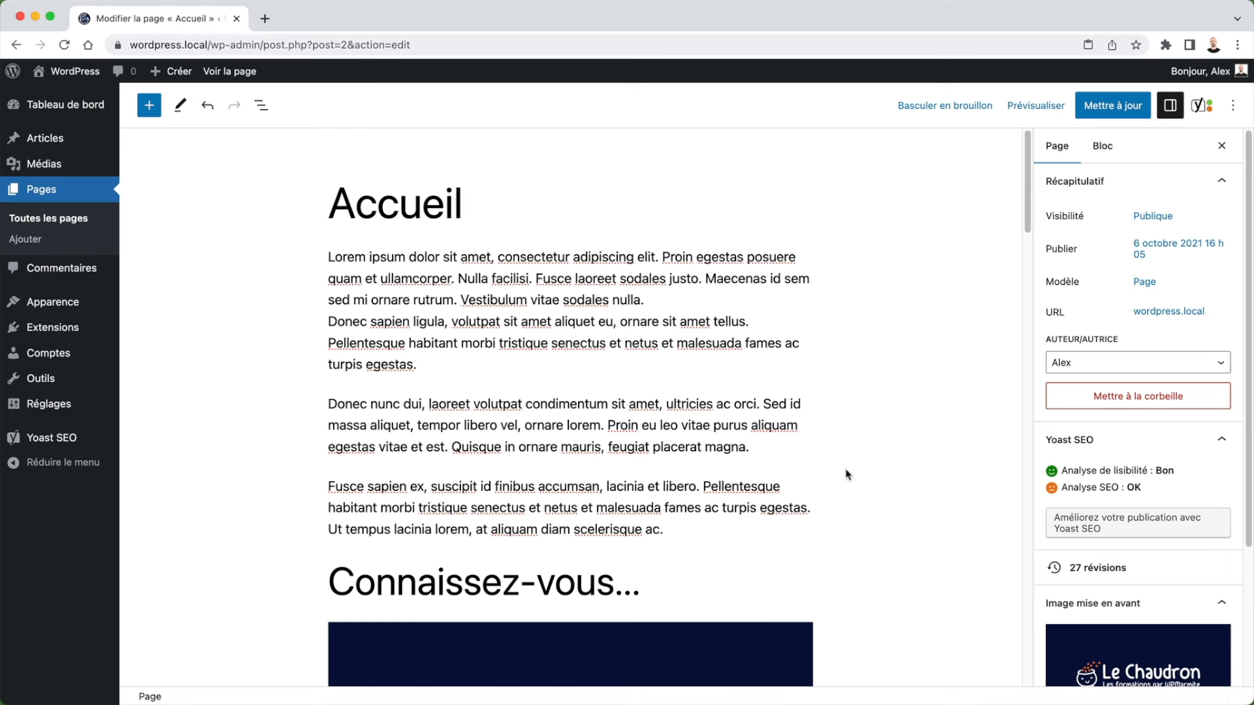
pyautogui.click(1232, 105)
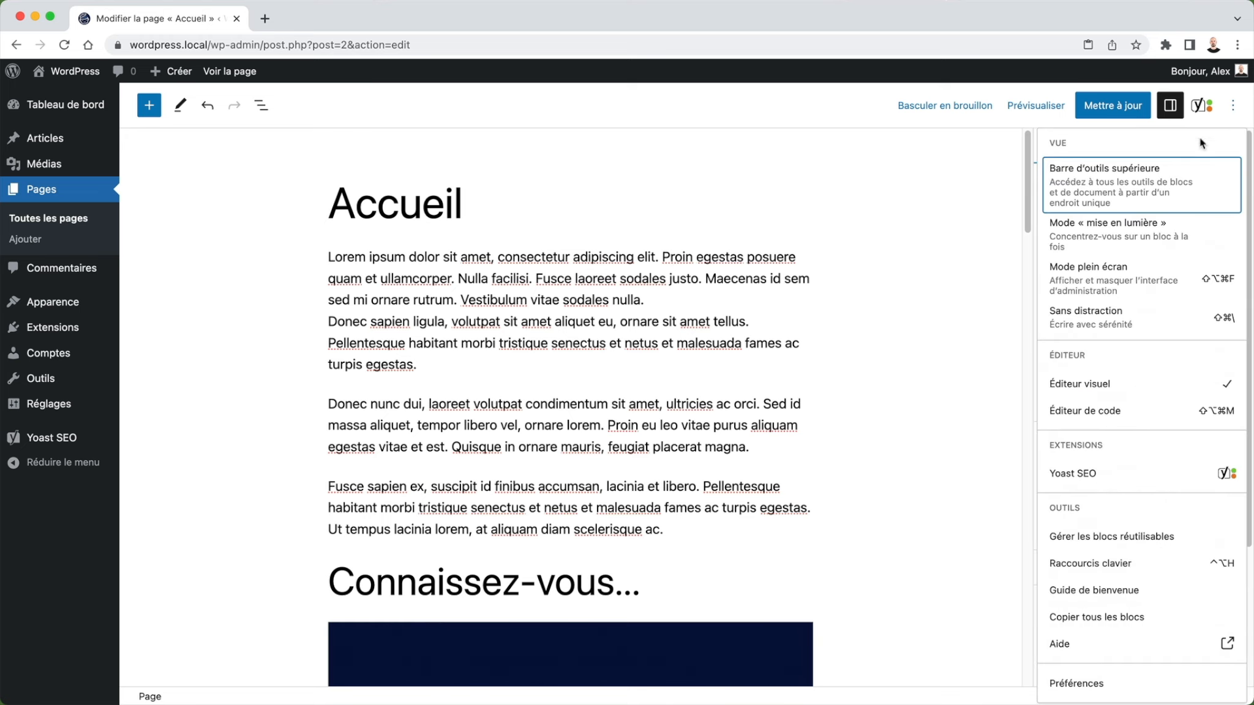
pyautogui.click(1079, 292)
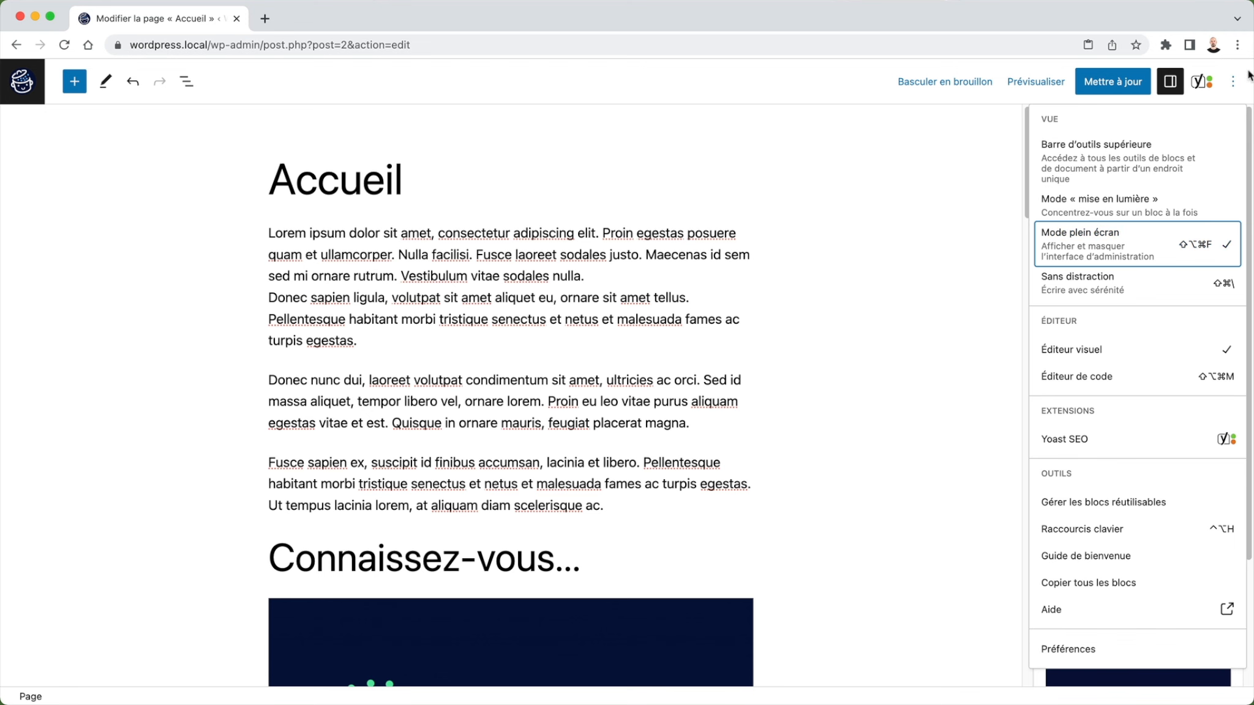
pyautogui.click(1234, 84)
pyautogui.click(1235, 83)
pyautogui.click(1088, 244)
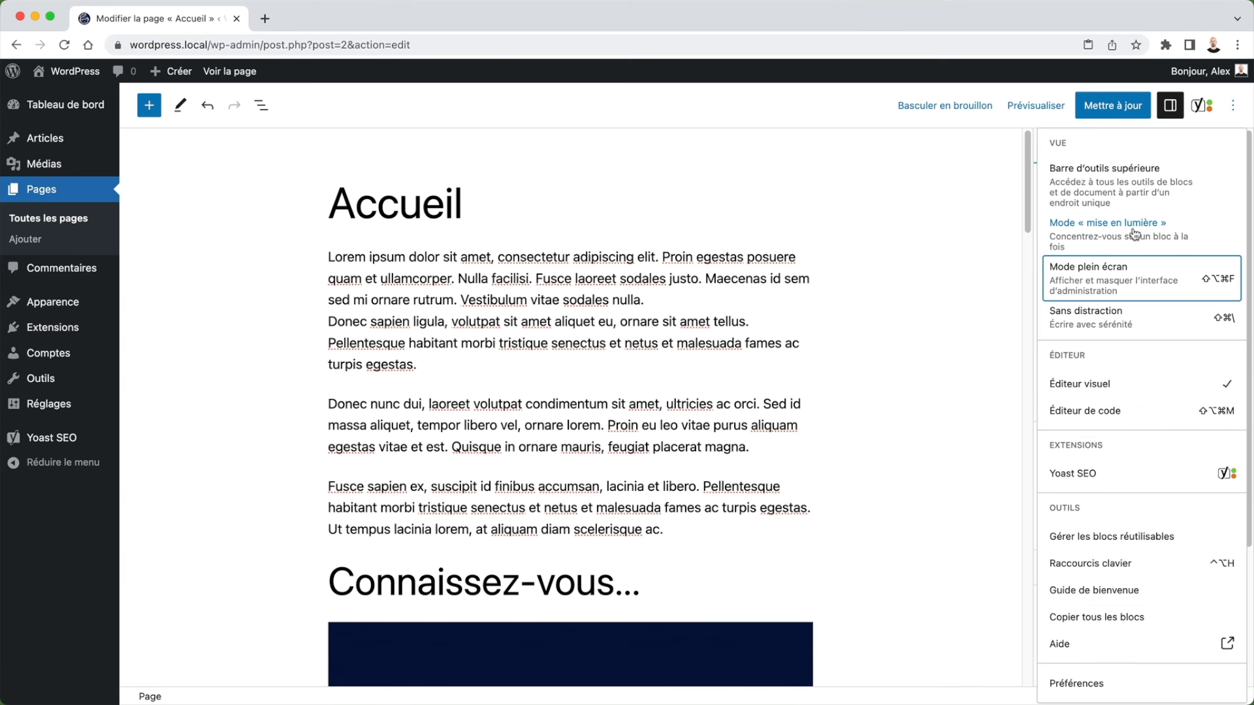
# Try the Sans distraction mode, reveal its hidden toolbar, and turn the mode off again
pyautogui.click(1129, 318)
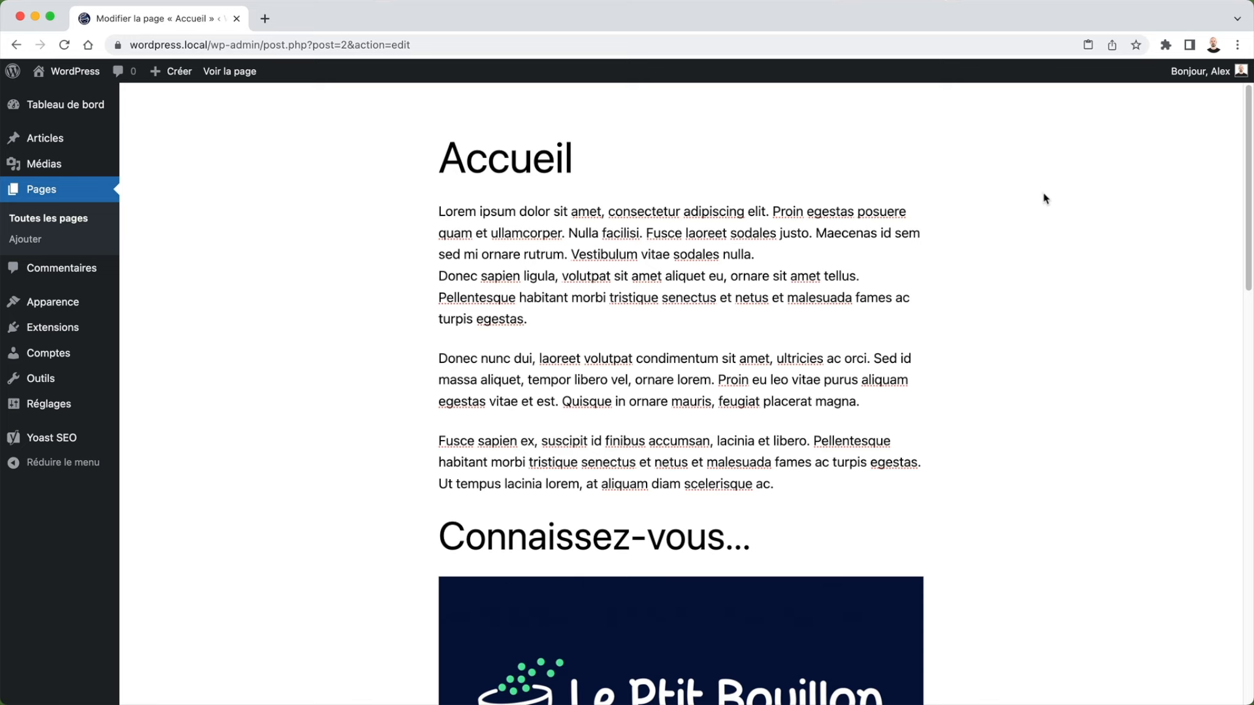
pyautogui.moveTo(857, 113)
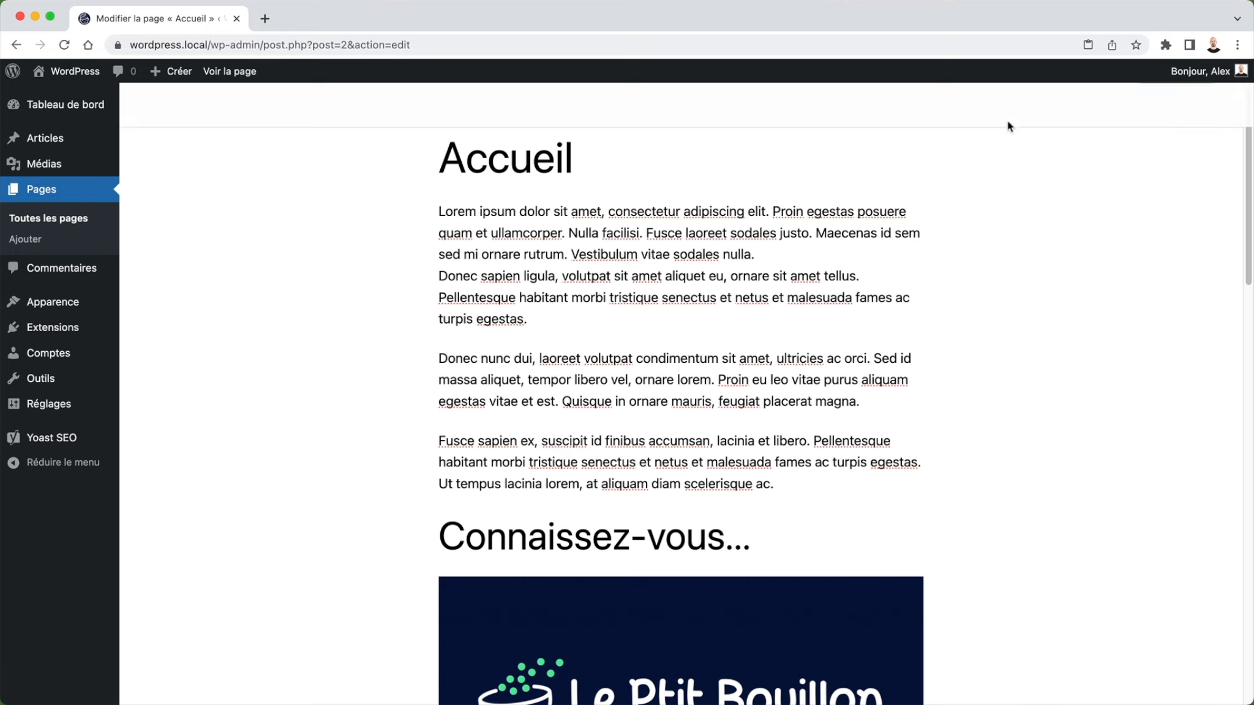
pyautogui.moveTo(1008, 111)
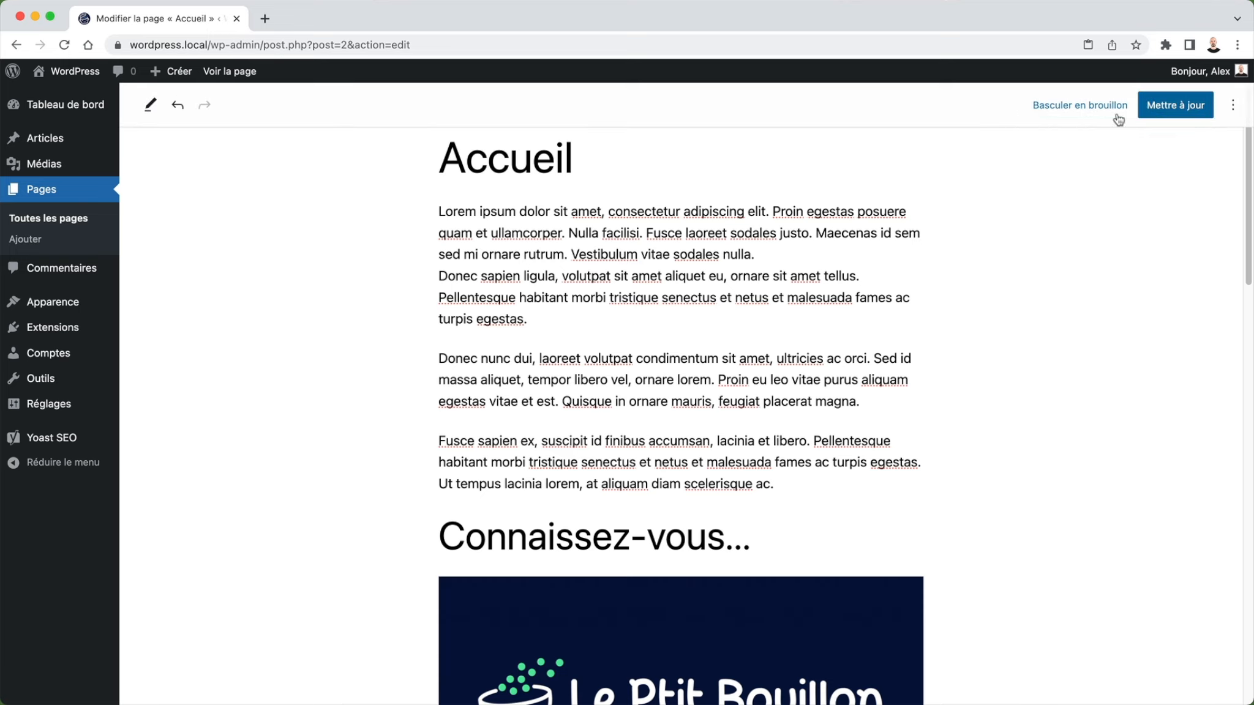
pyautogui.click(1233, 109)
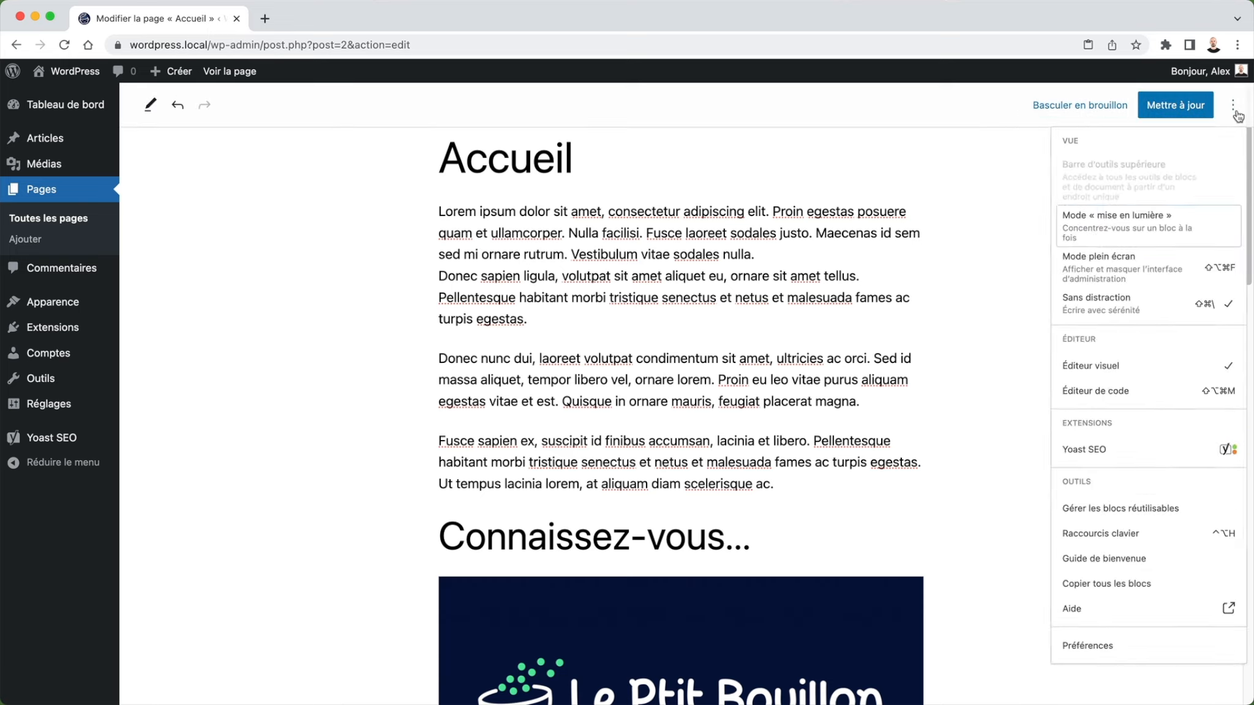
pyautogui.click(1113, 285)
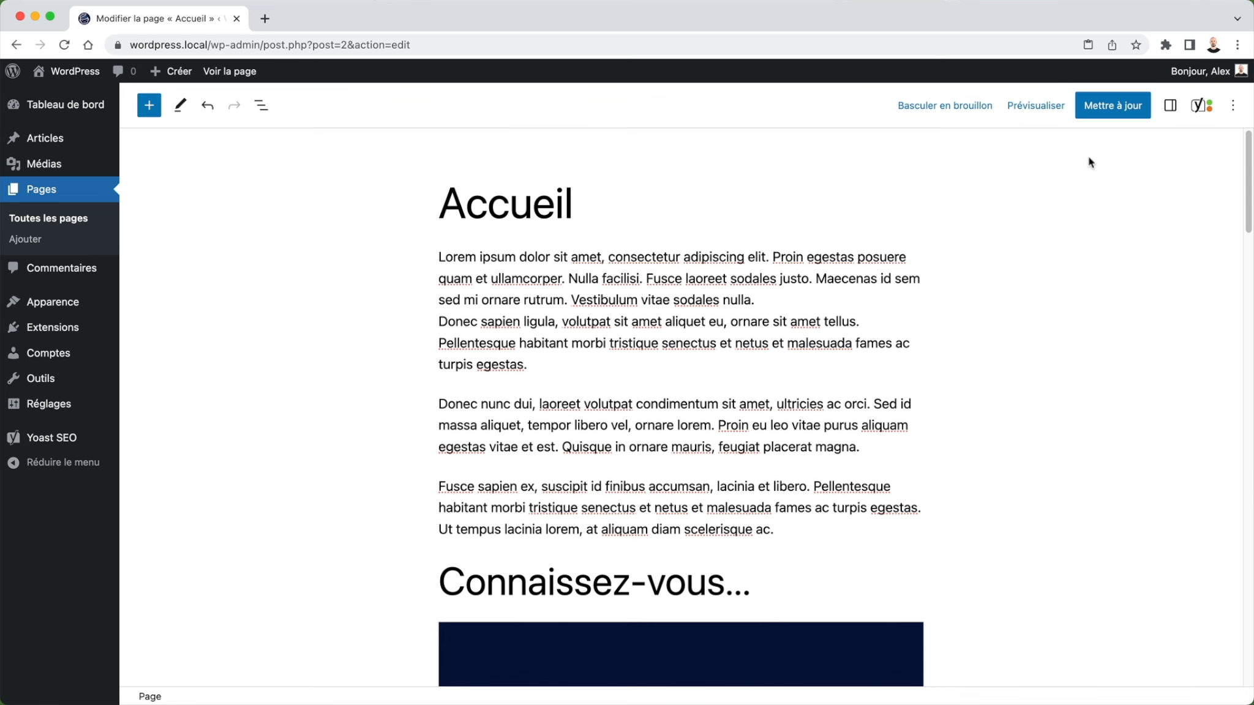
# Turn on full-screen and Sans distraction modes together, look over the page, and open the editor options
pyautogui.click(1232, 105)
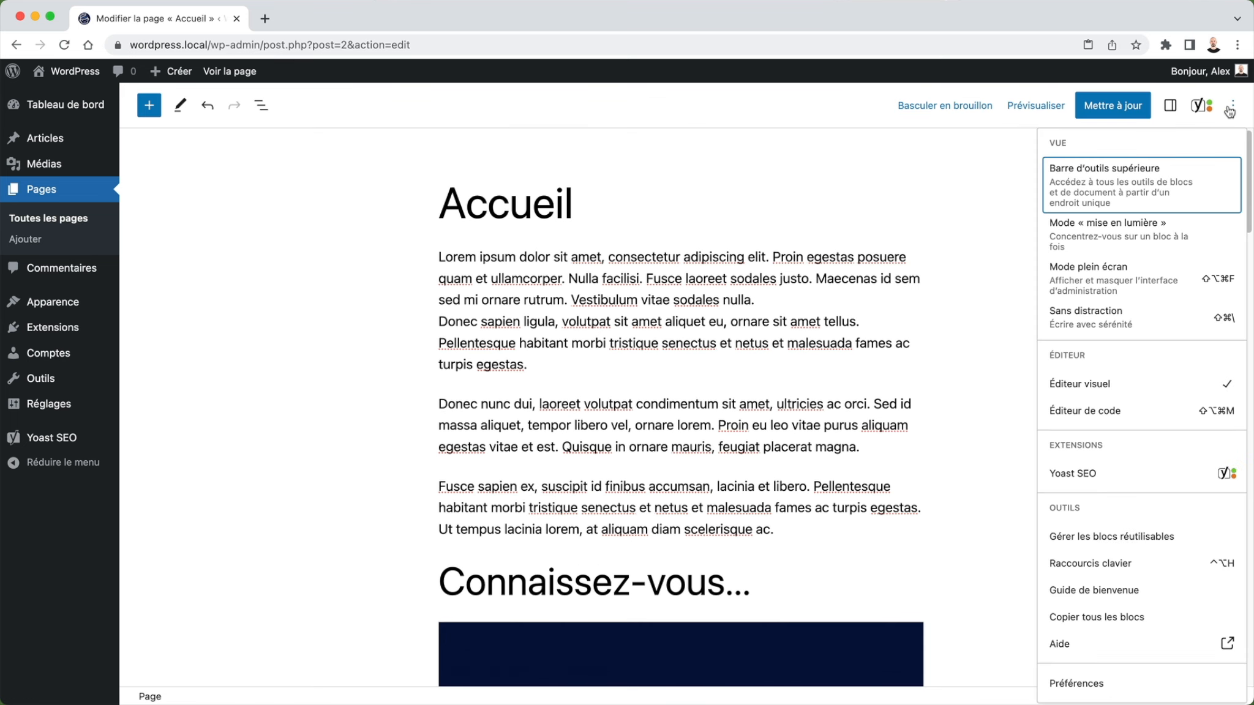
pyautogui.click(1101, 273)
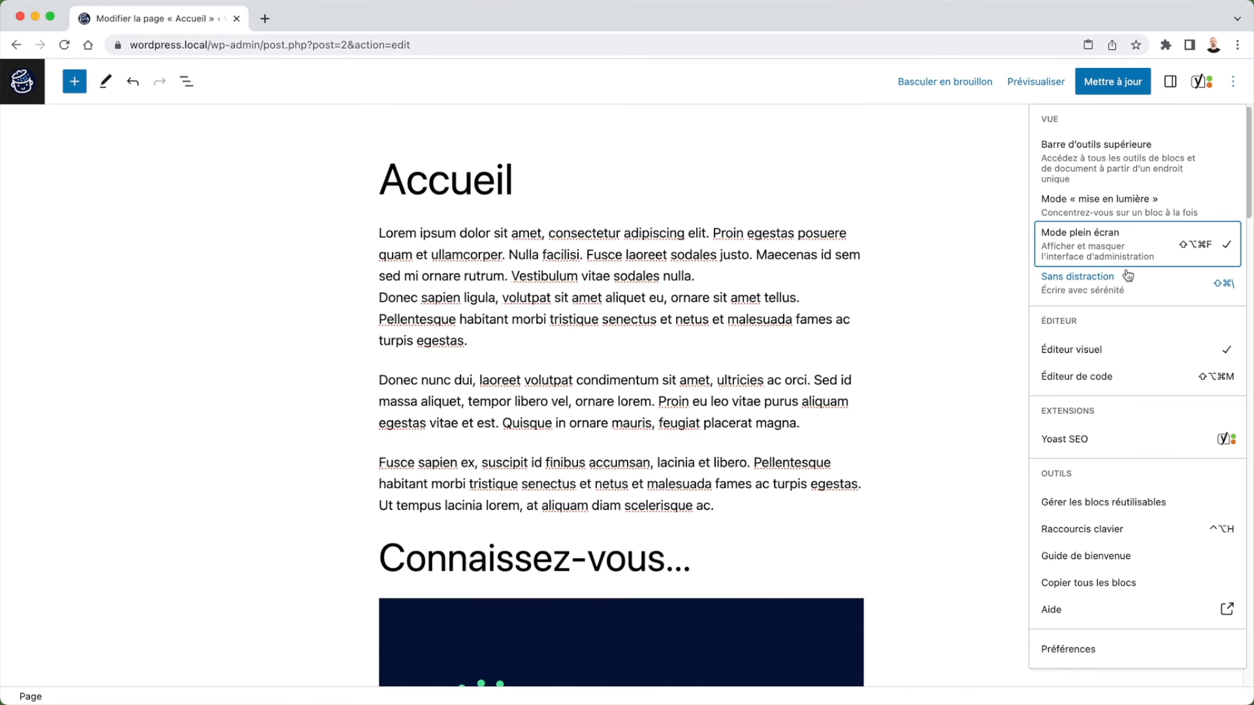
pyautogui.click(1076, 281)
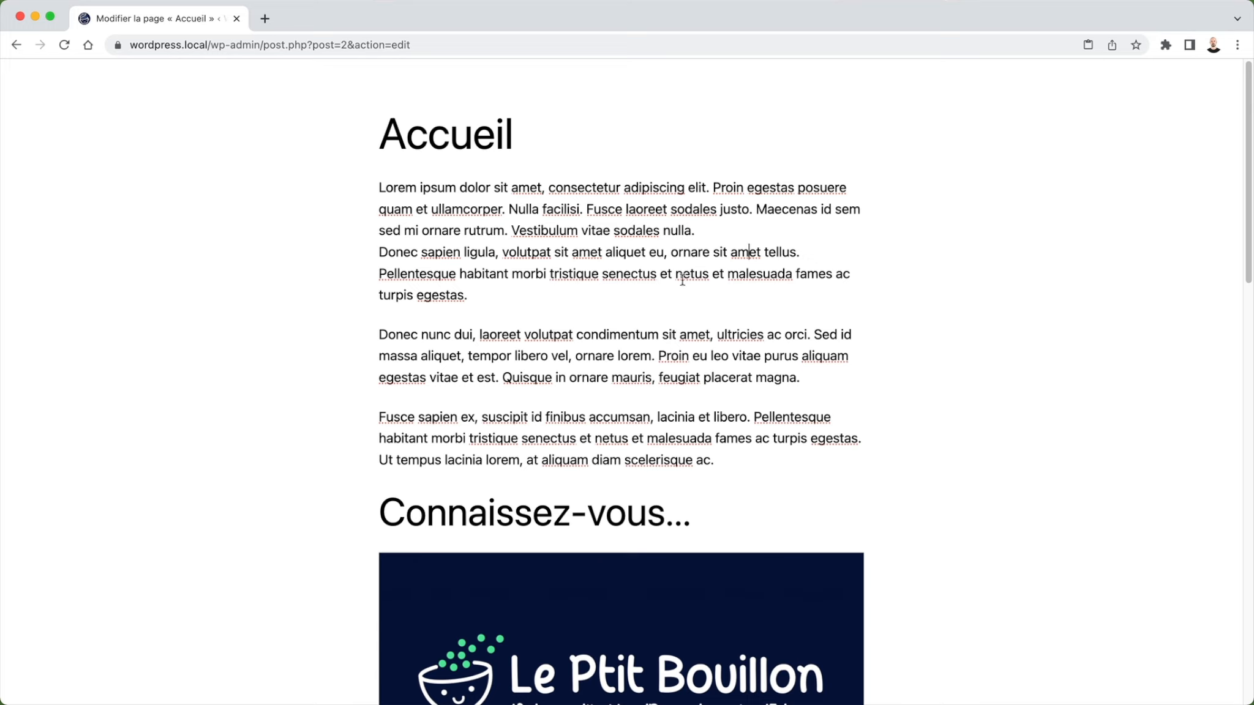
pyautogui.scroll(-3, 624, 276)
pyautogui.scroll(3, 624, 279)
pyautogui.moveTo(1231, 86)
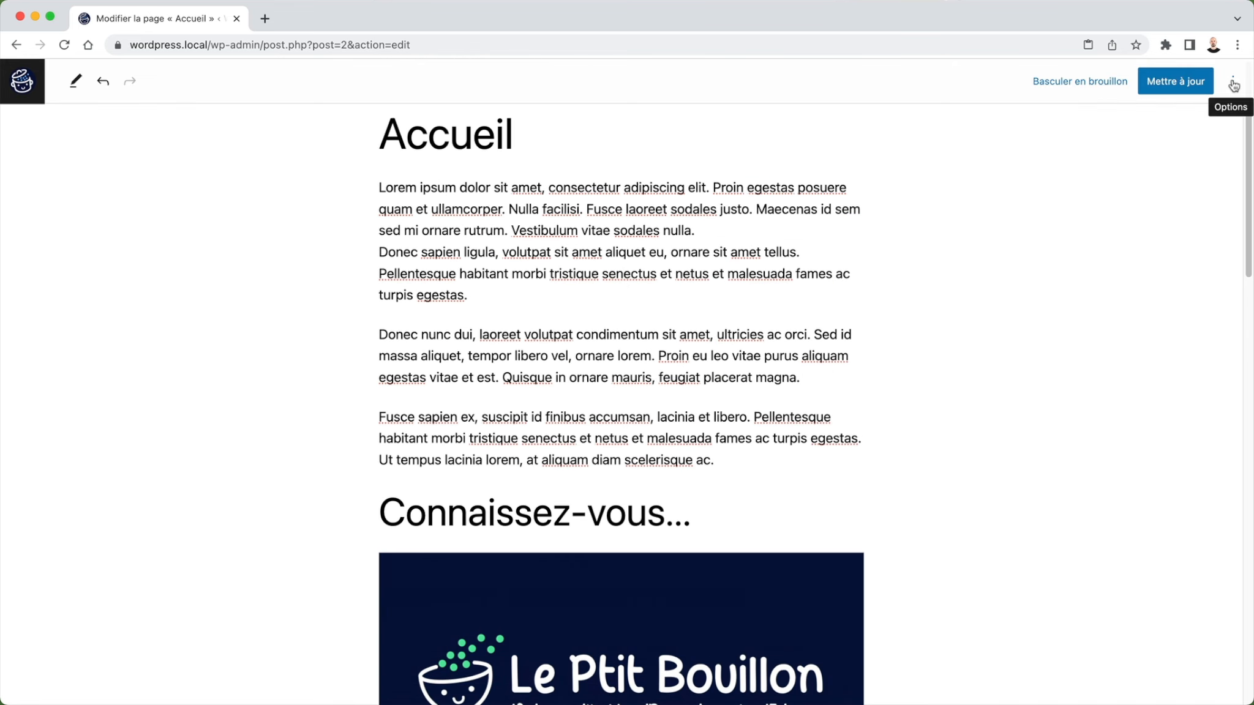
pyautogui.click(1232, 86)
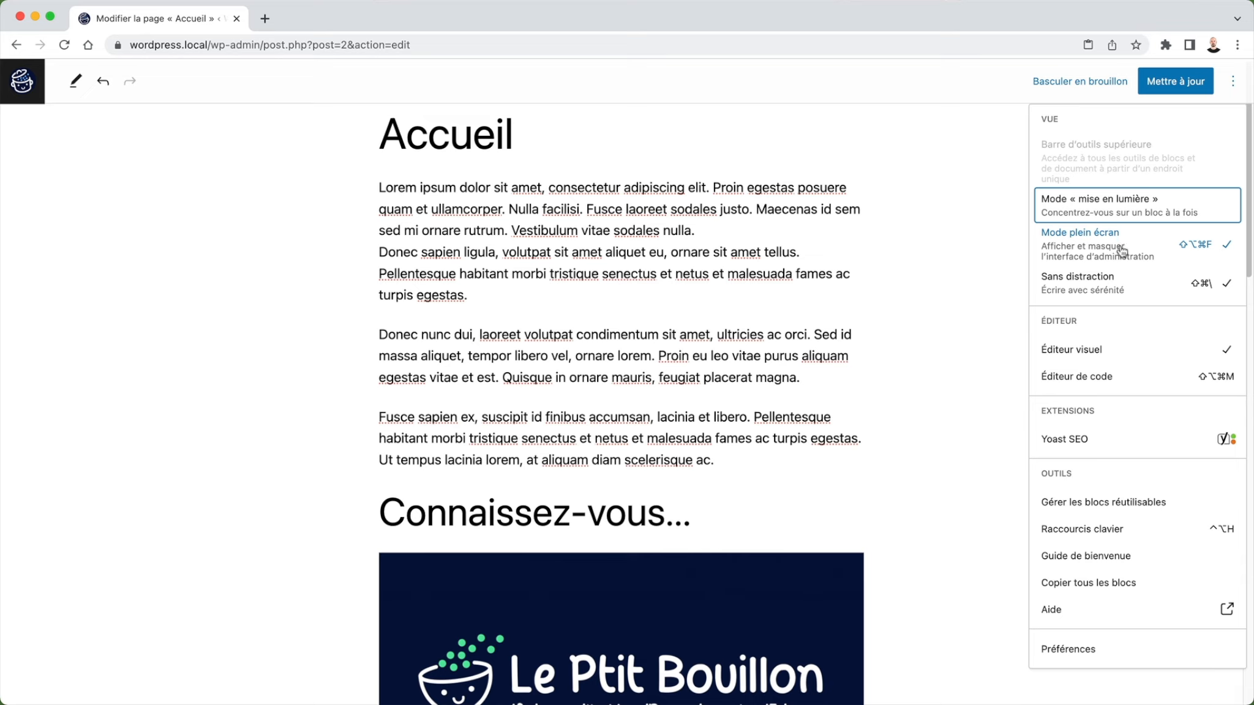
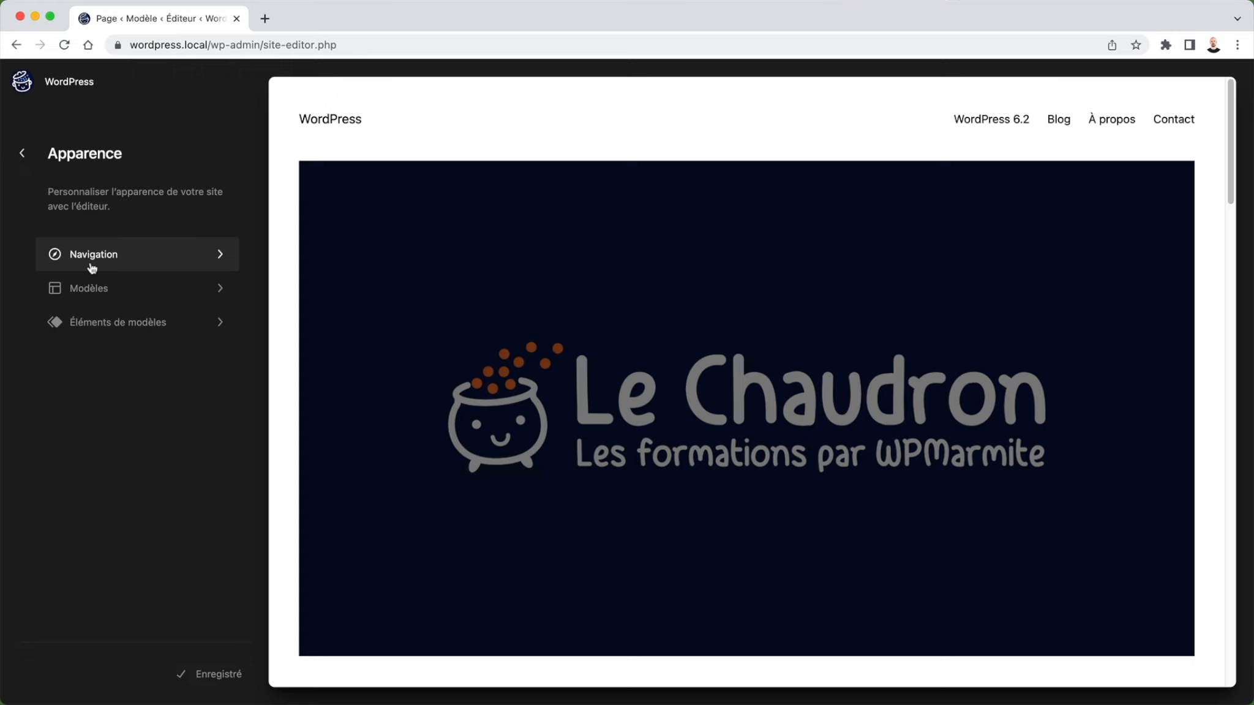
# Browse the lists of template parts and templates in the site editor's Apparence section
pyautogui.click(98, 290)
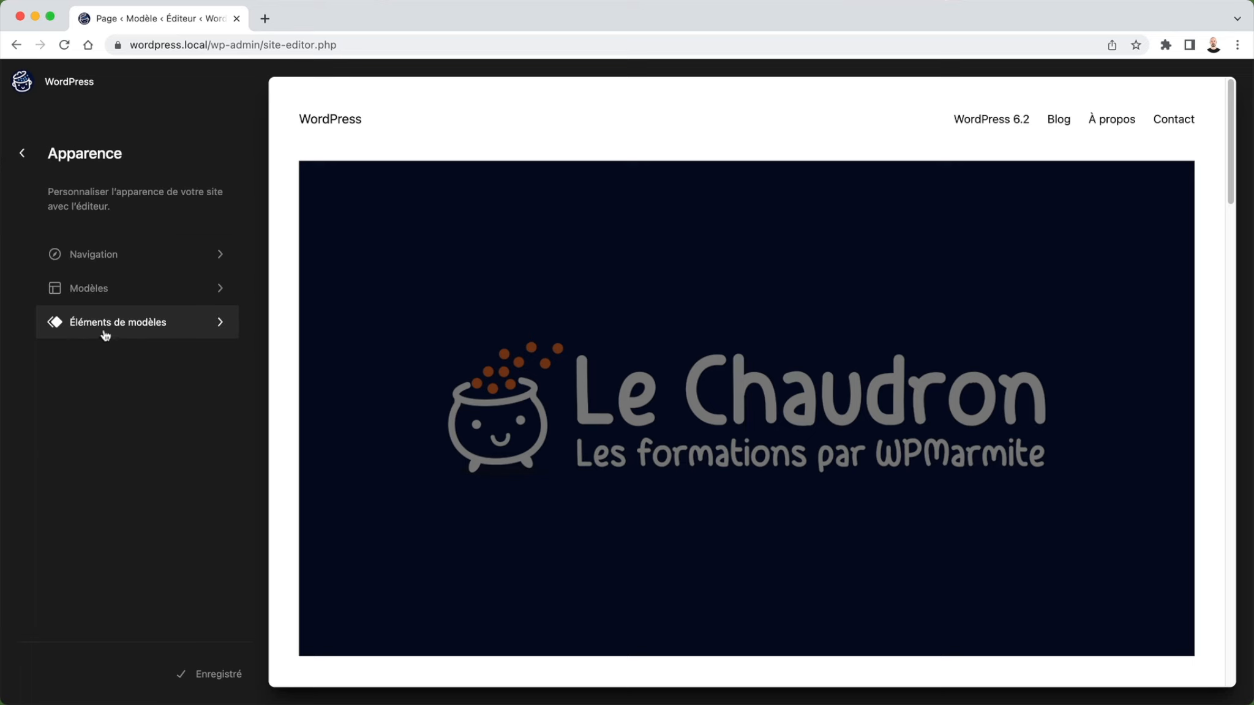
pyautogui.click(105, 332)
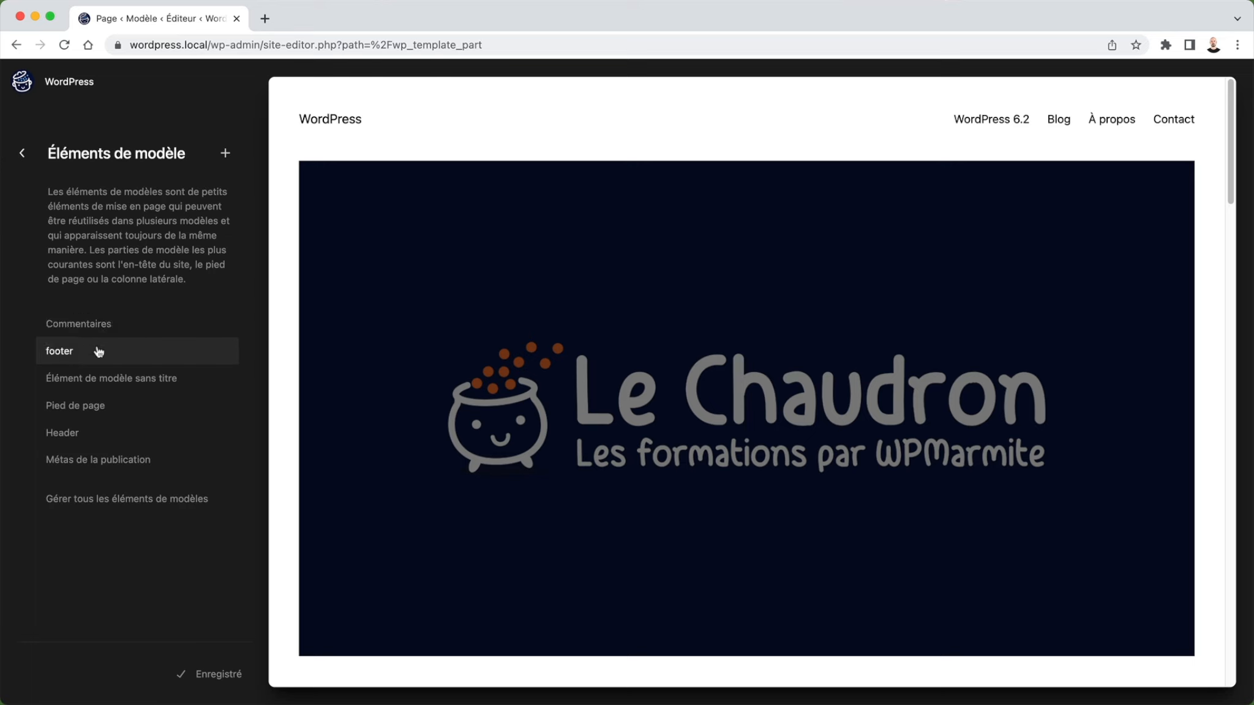
pyautogui.click(22, 149)
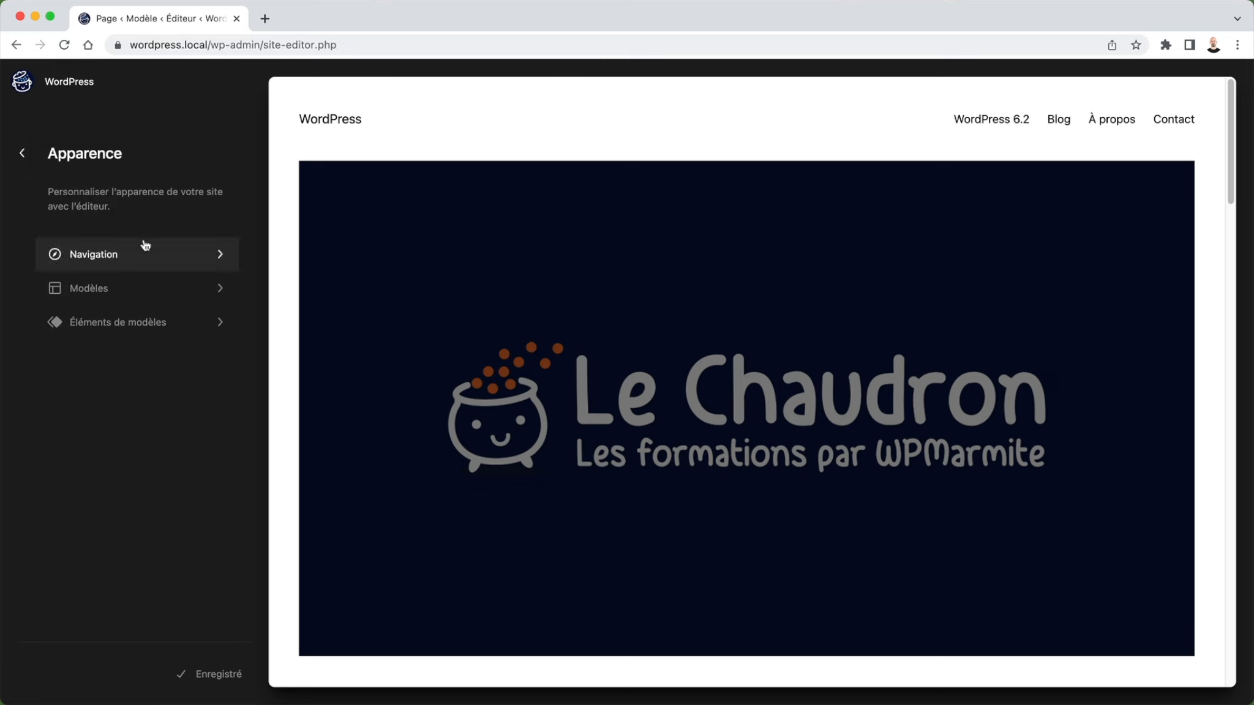
pyautogui.click(113, 284)
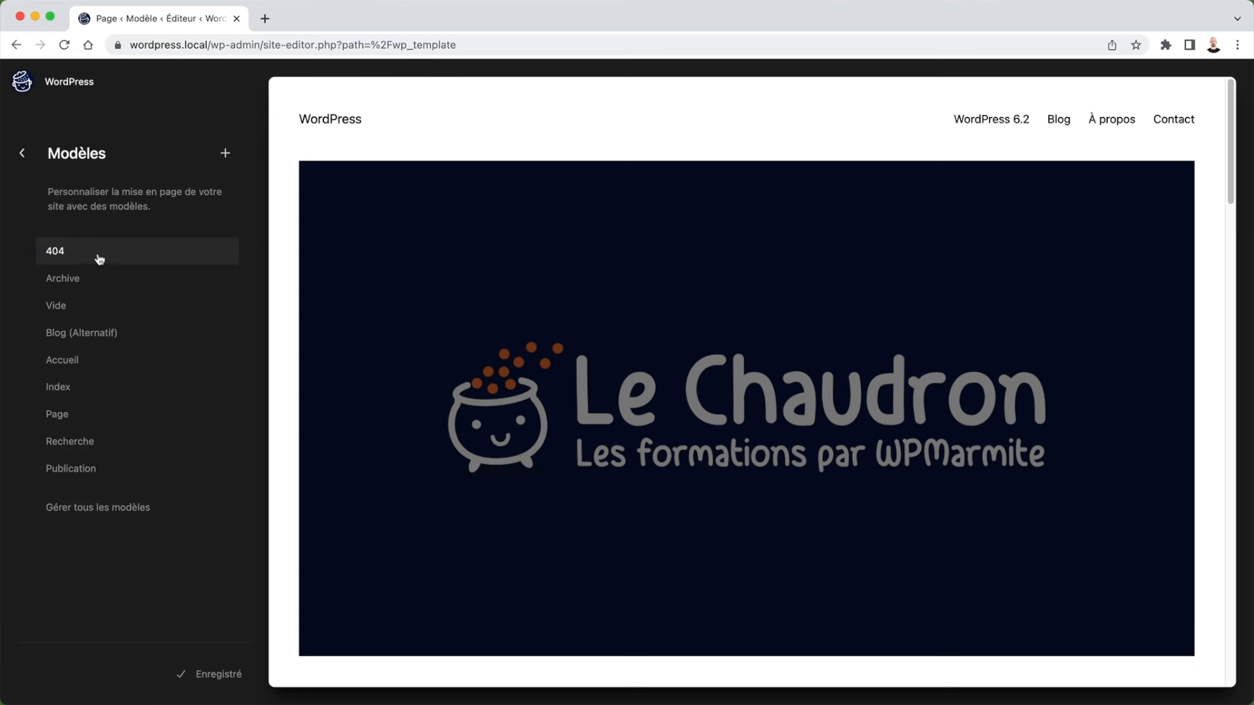
pyautogui.click(98, 253)
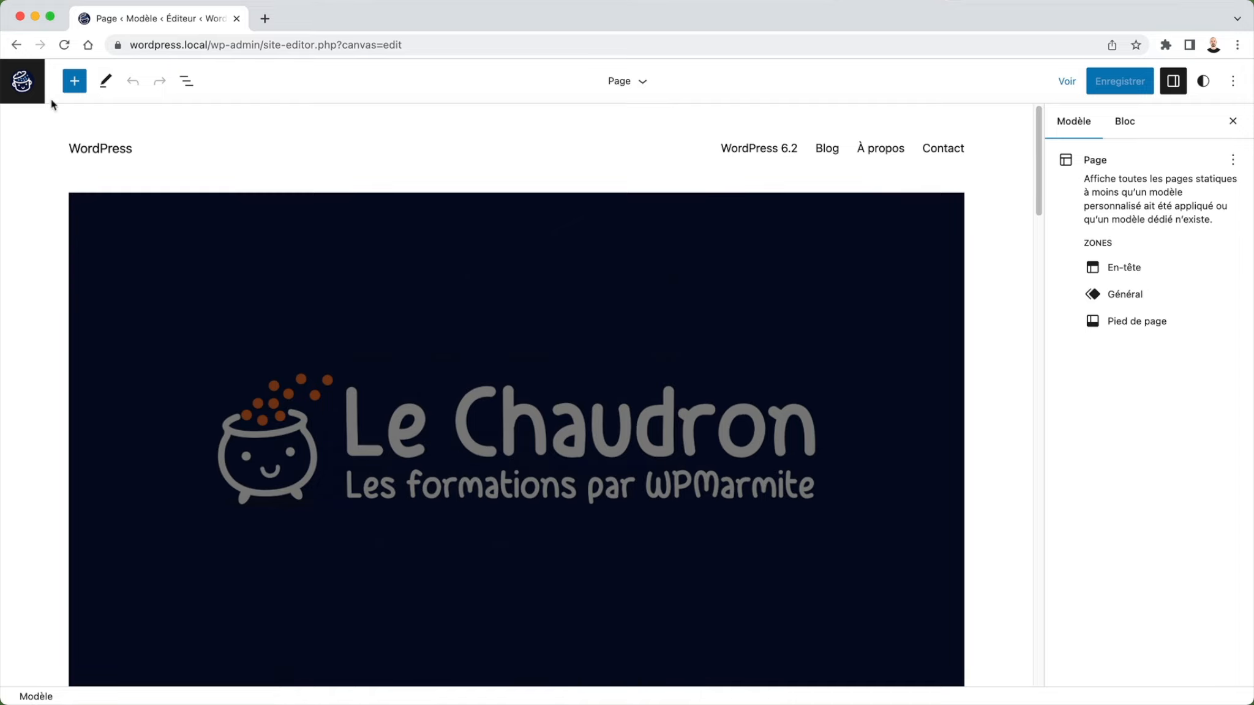
# Return to the Apparence overview and reopen the Page template for editing to look over its content
pyautogui.click(28, 86)
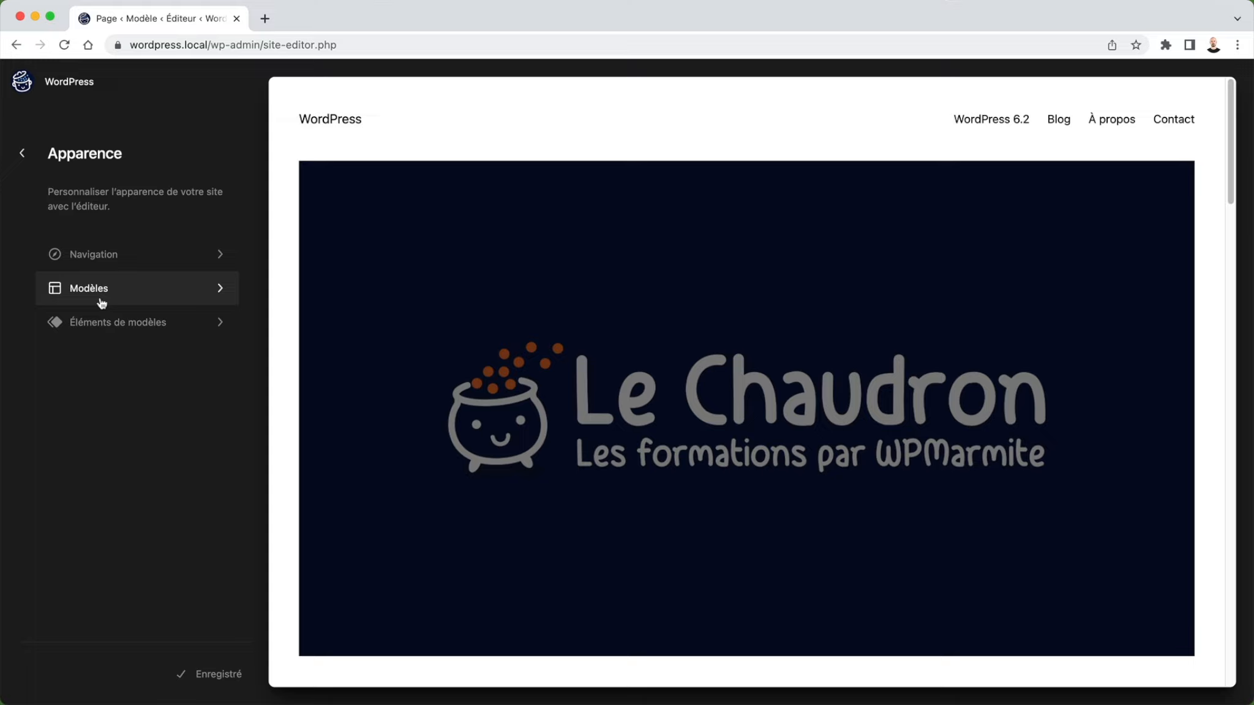
pyautogui.click(456, 257)
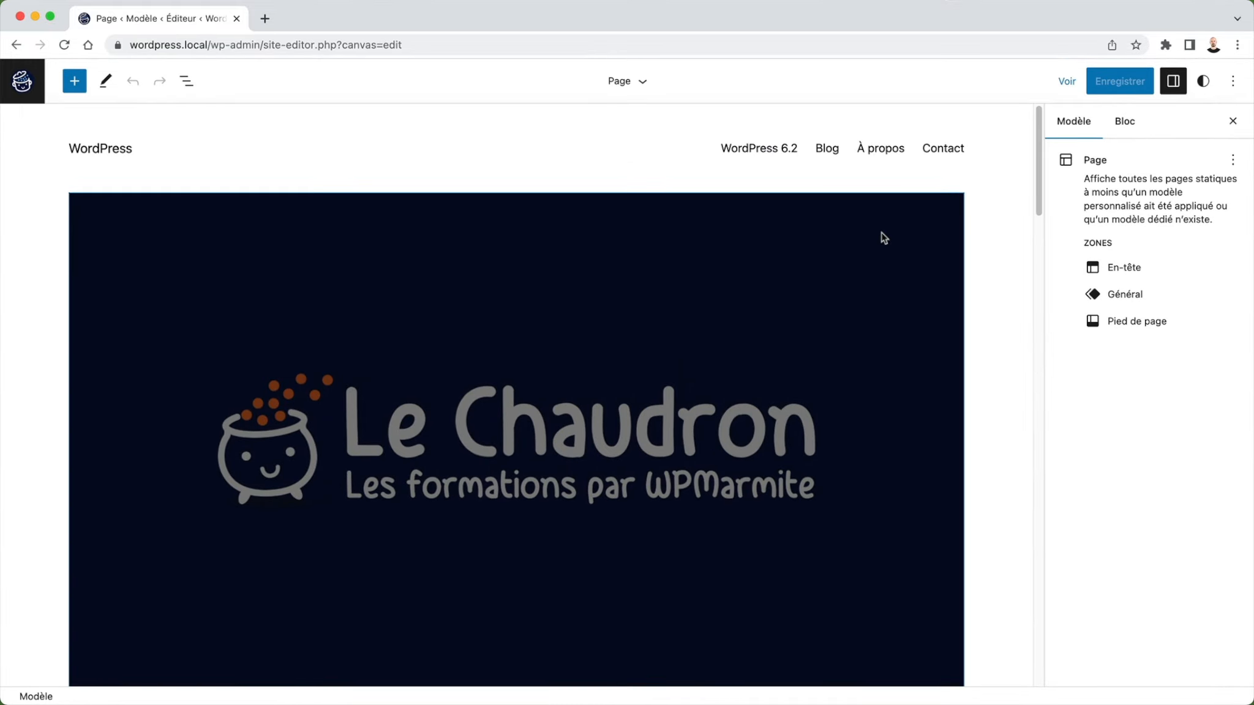
pyautogui.scroll(-3, 896, 285)
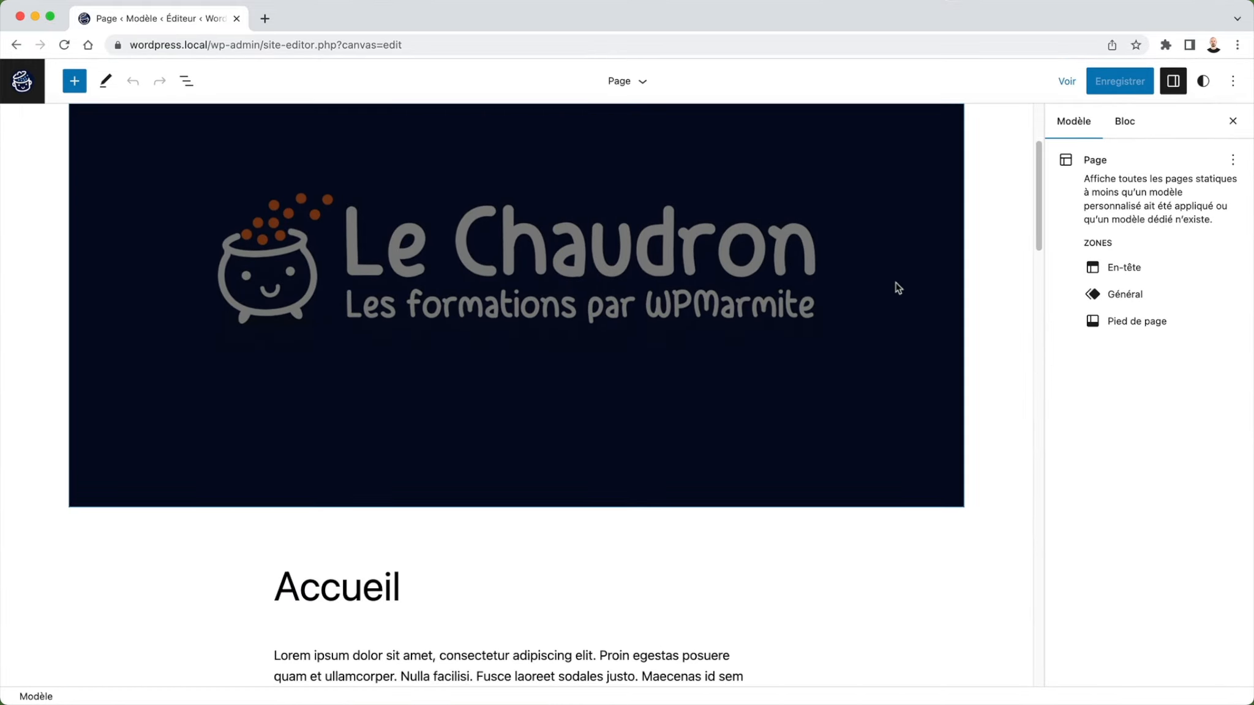
pyautogui.scroll(3, 897, 287)
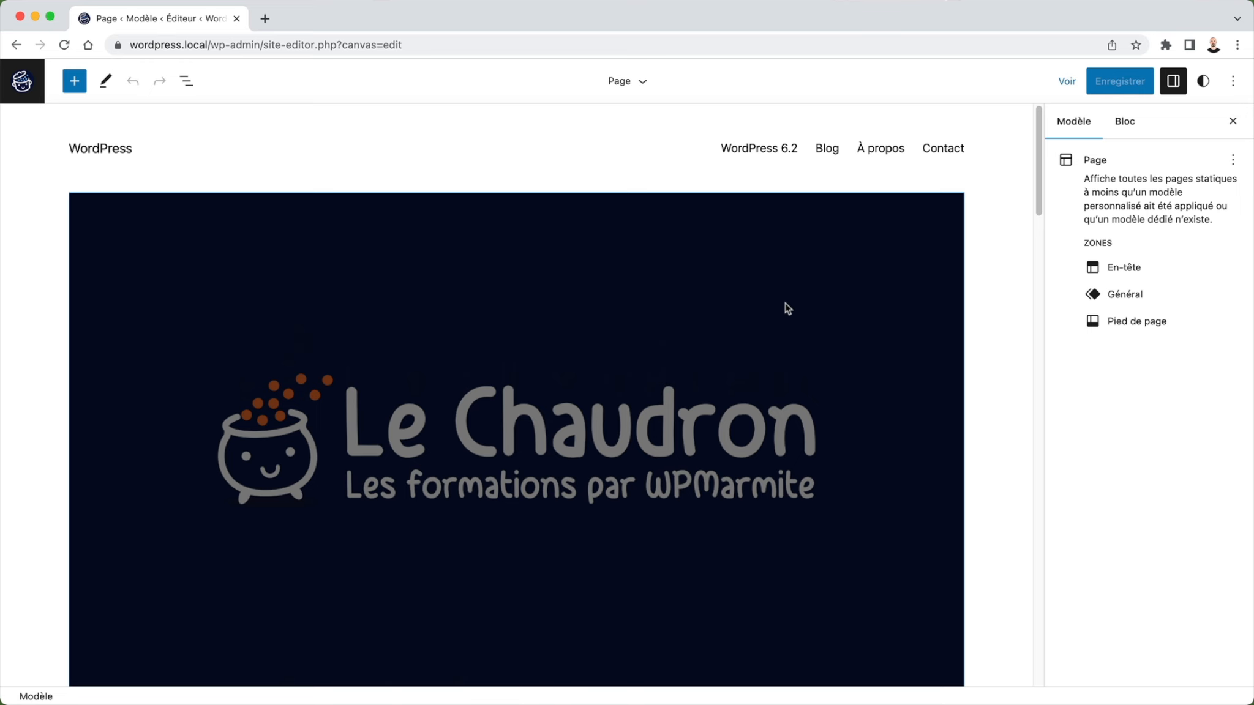
# Add the rule h2{color:red;} to the site's additional CSS in the global styles and select its text
pyautogui.click(1202, 84)
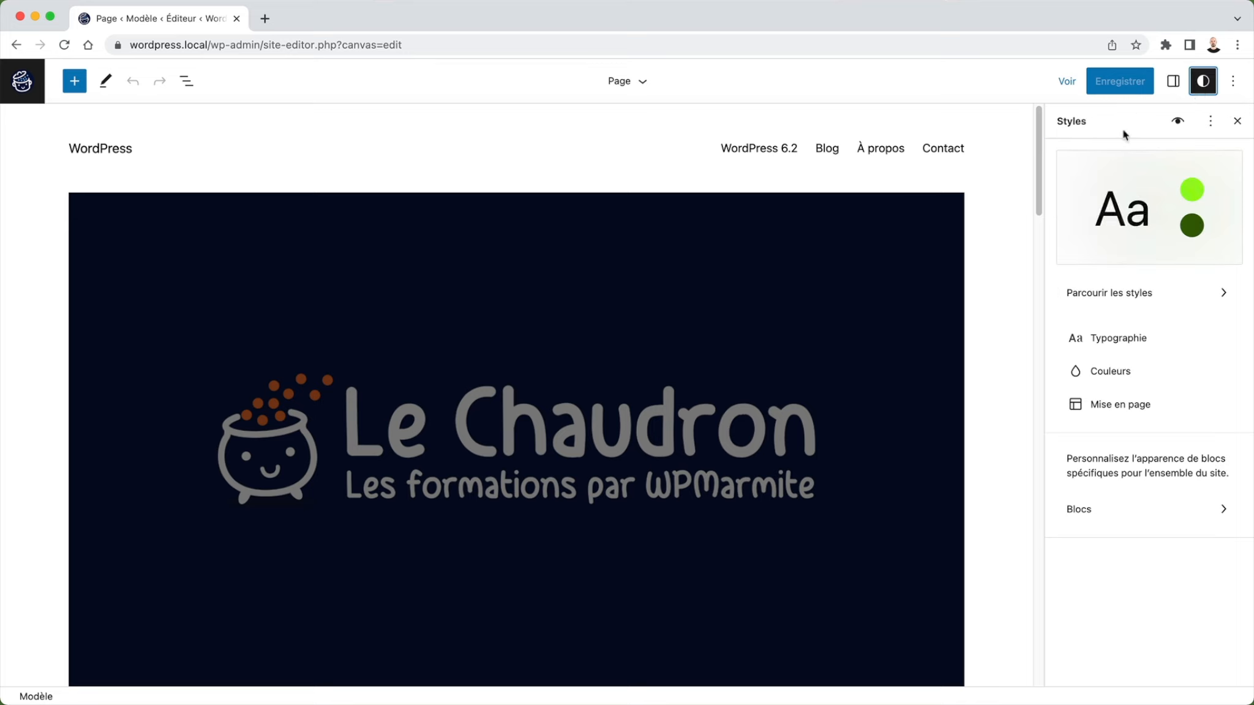
pyautogui.click(1210, 120)
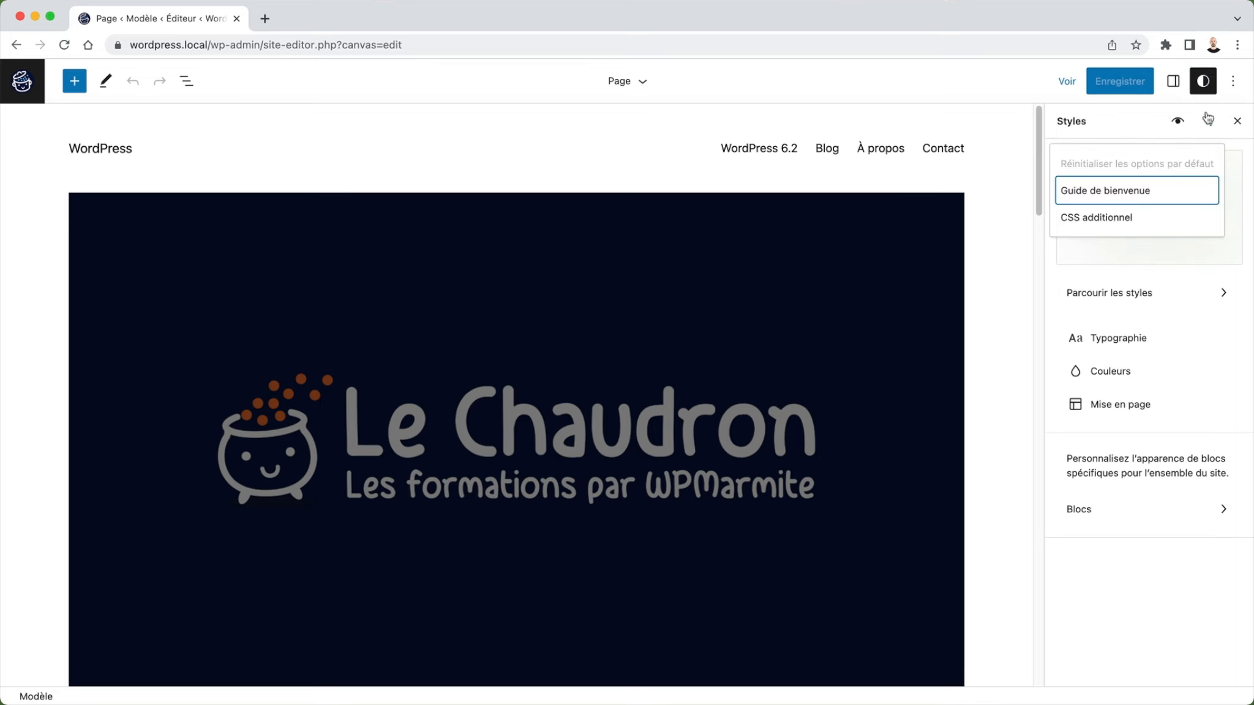
pyautogui.click(1111, 216)
pyautogui.click(1107, 342)
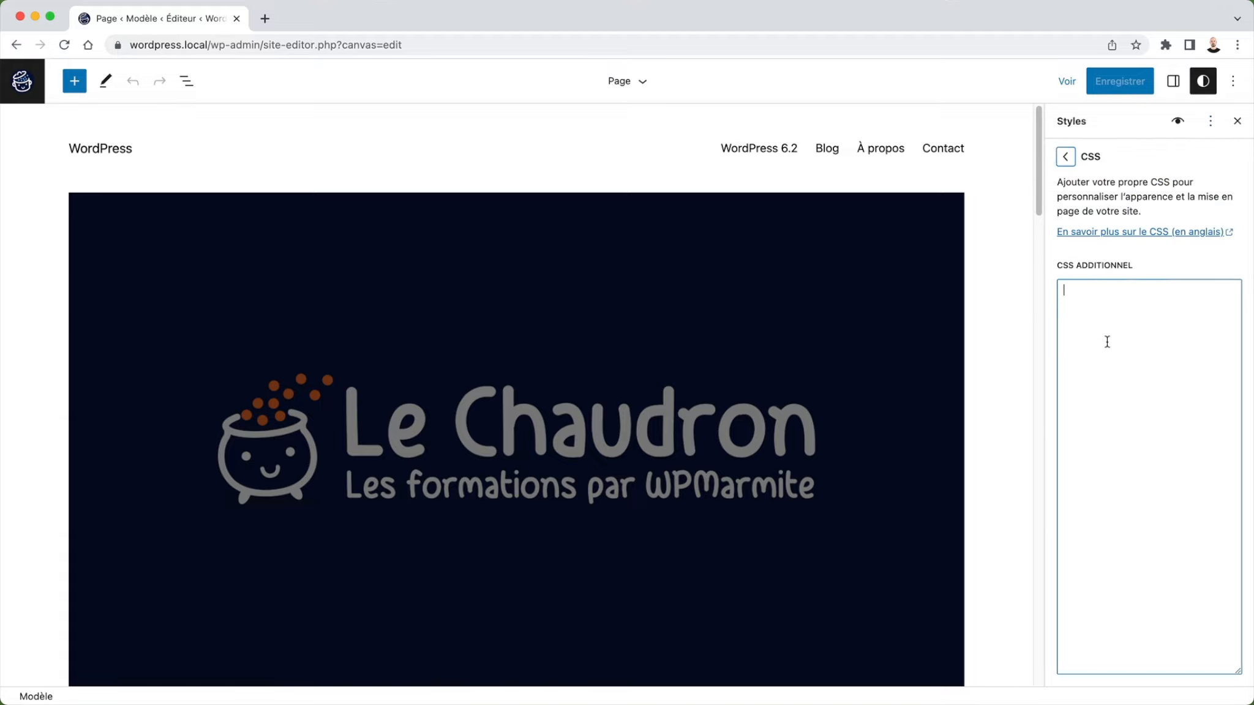
pyautogui.scroll(-15, 765, 263)
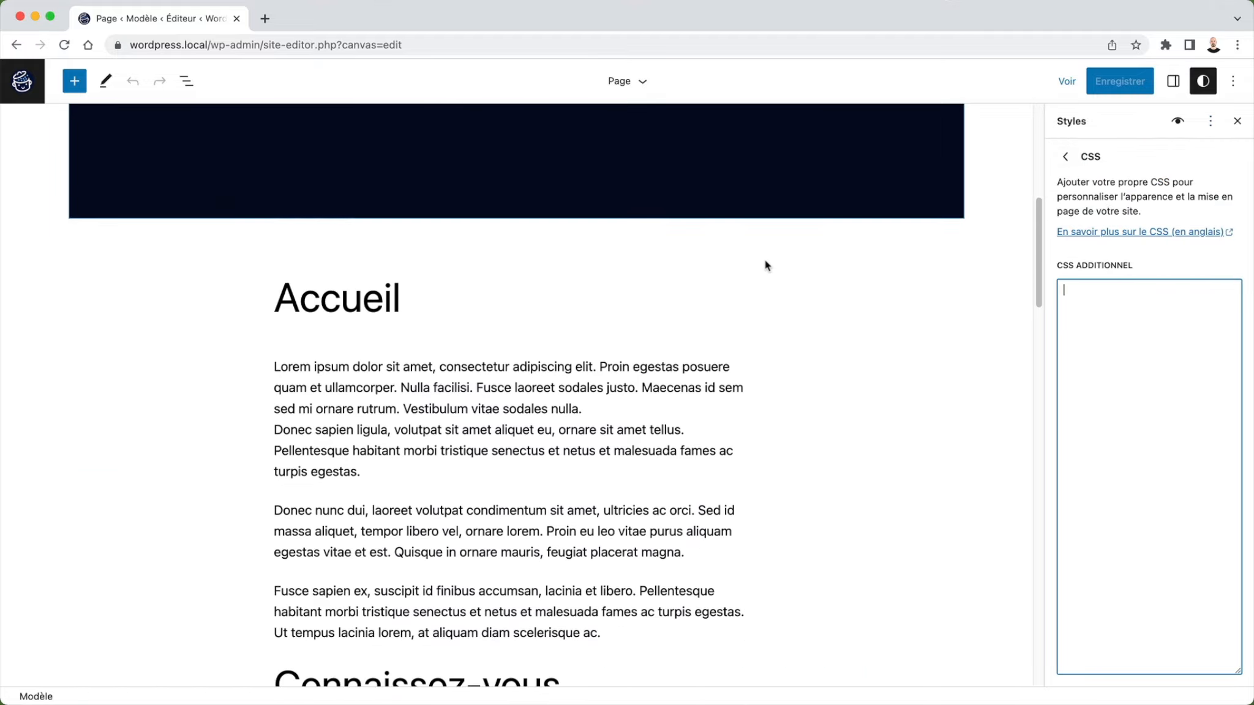
pyautogui.write('h2{color:red;}')
pyautogui.scroll(-3, 907, 382)
pyautogui.press('super+a')
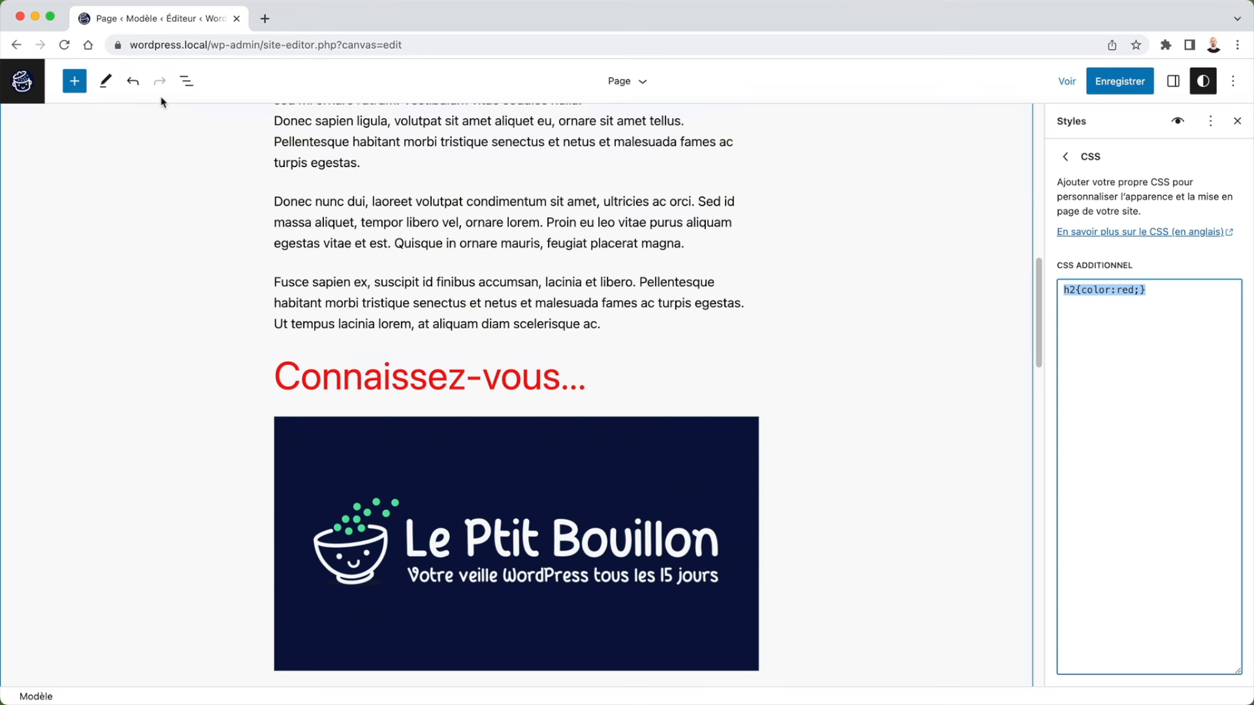
# Copy the site's wp-admin base address and open the dashboard with it in a new browser tab
pyautogui.moveTo(265, 45); pyautogui.dragTo(125, 45)
pyautogui.press('super+c')
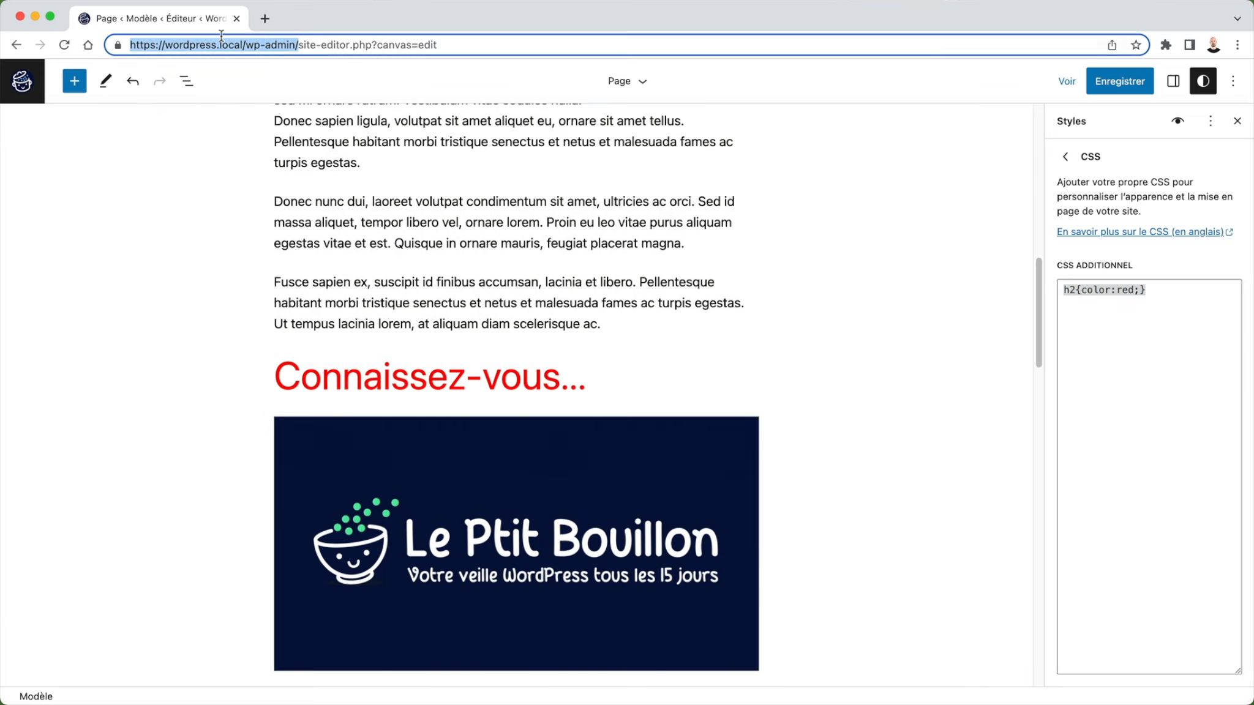
pyautogui.press('super+t')
pyautogui.press('super+v')
pyautogui.press('Return')
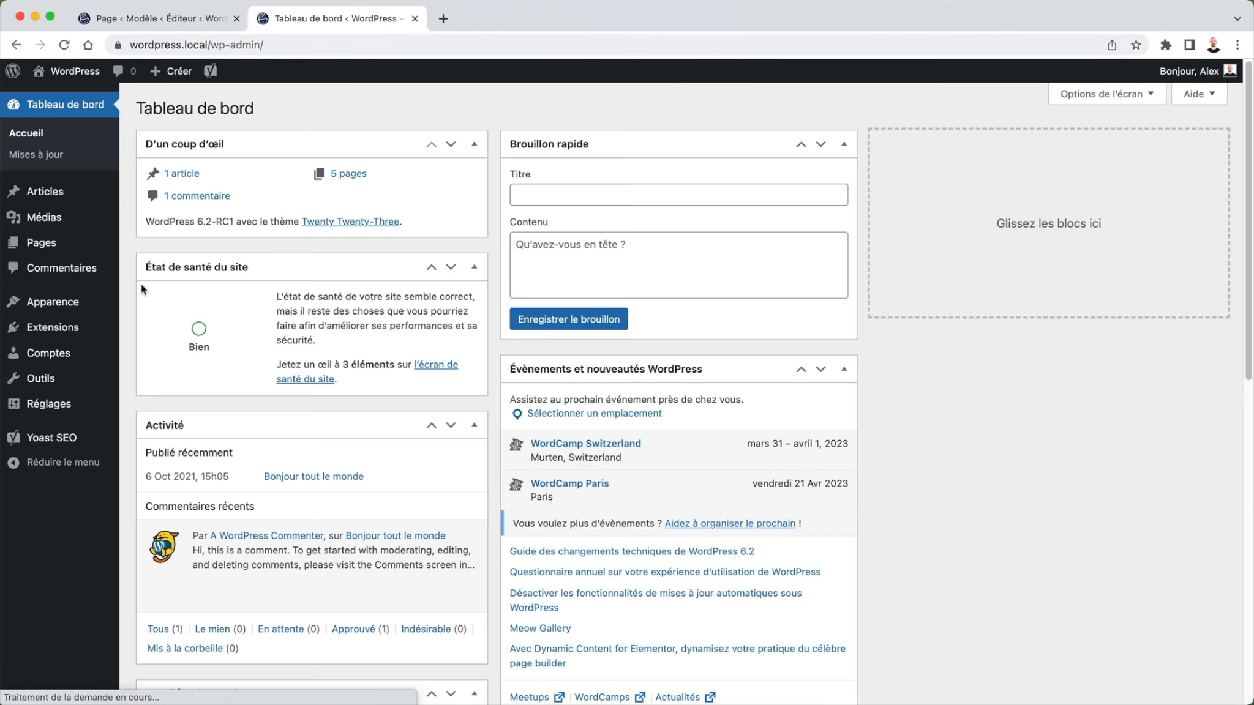
# Open the additional CSS section of the theme customizer and close its help text
pyautogui.moveTo(98, 314)
pyautogui.click(142, 353)
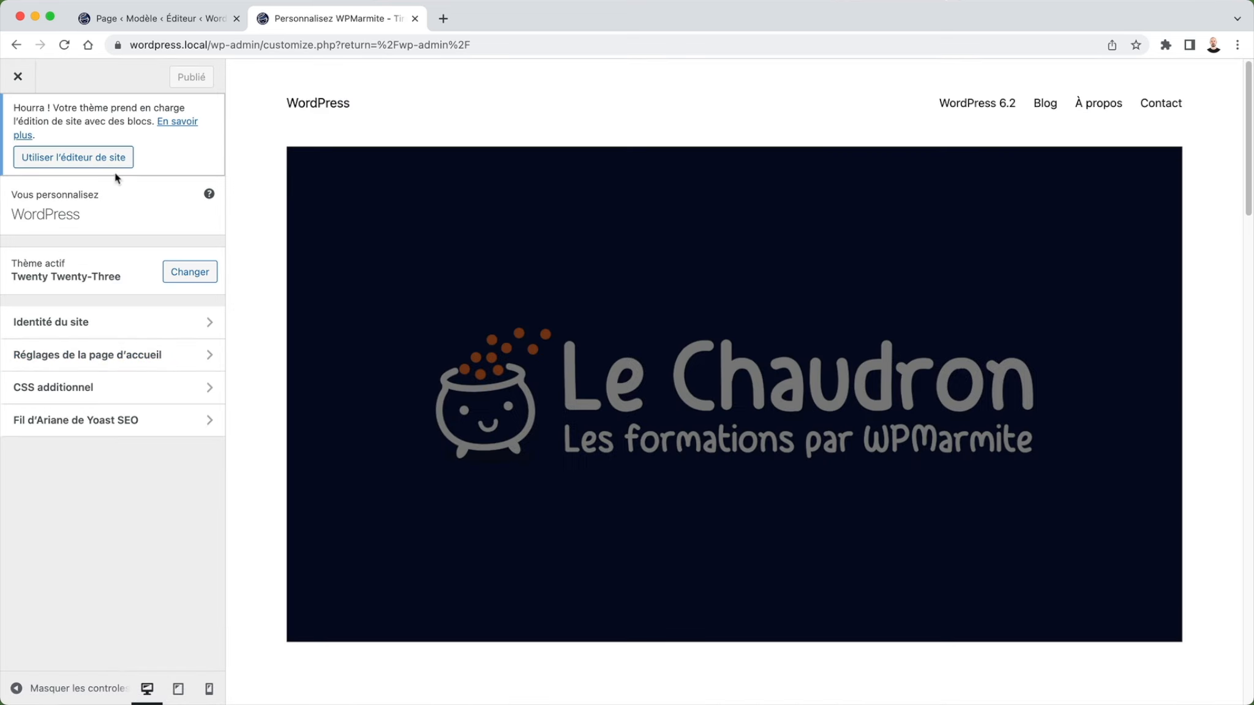
pyautogui.click(103, 391)
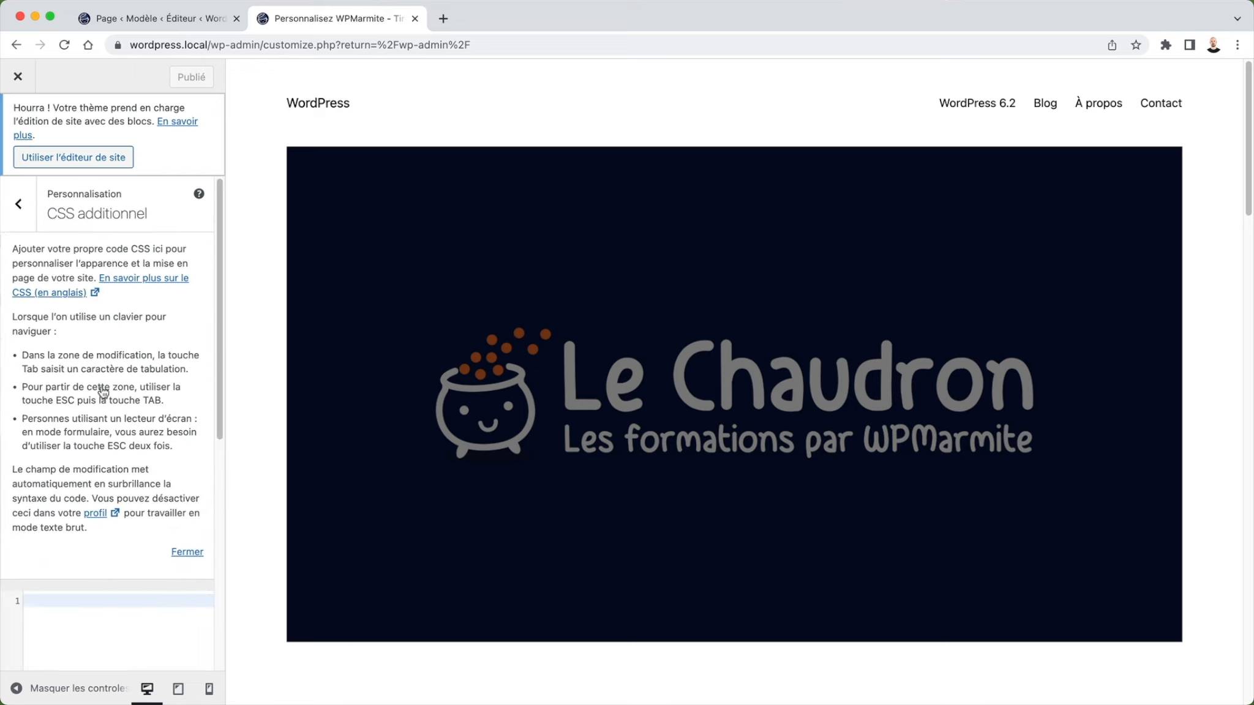
pyautogui.click(186, 552)
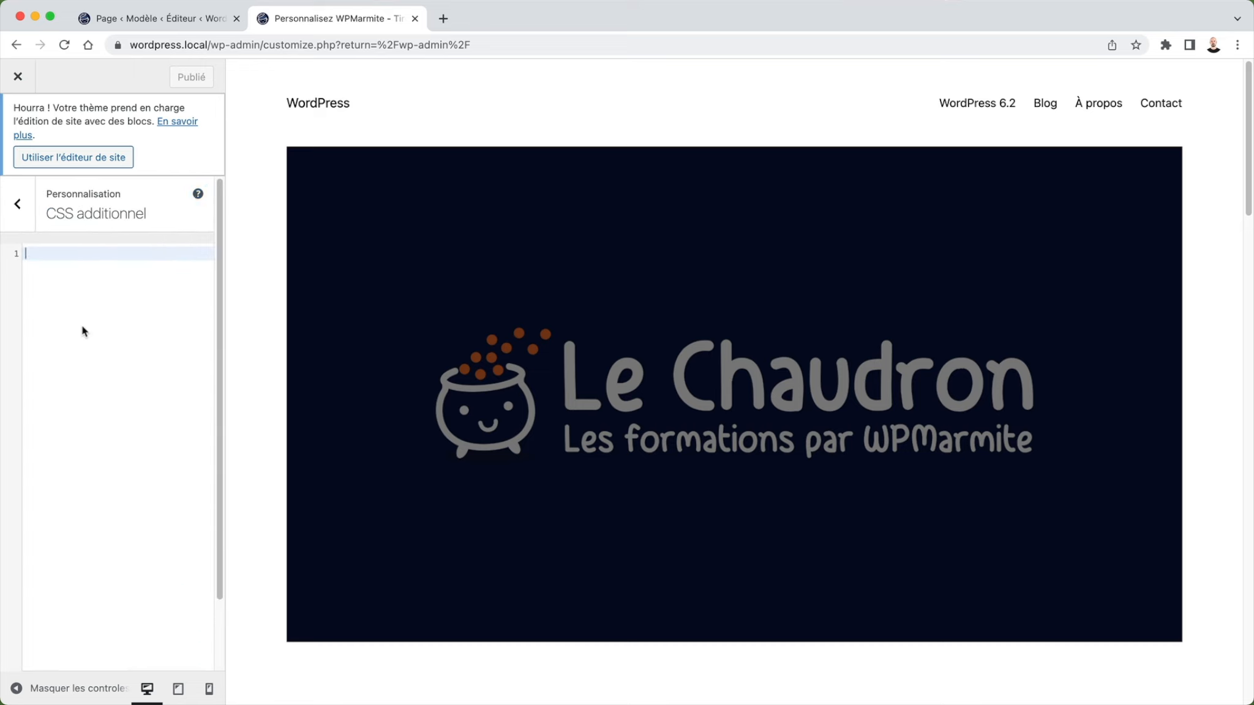
# Try the rule h2{color:red;} in the customizer's additional CSS, and clear the editor again
pyautogui.write('h')
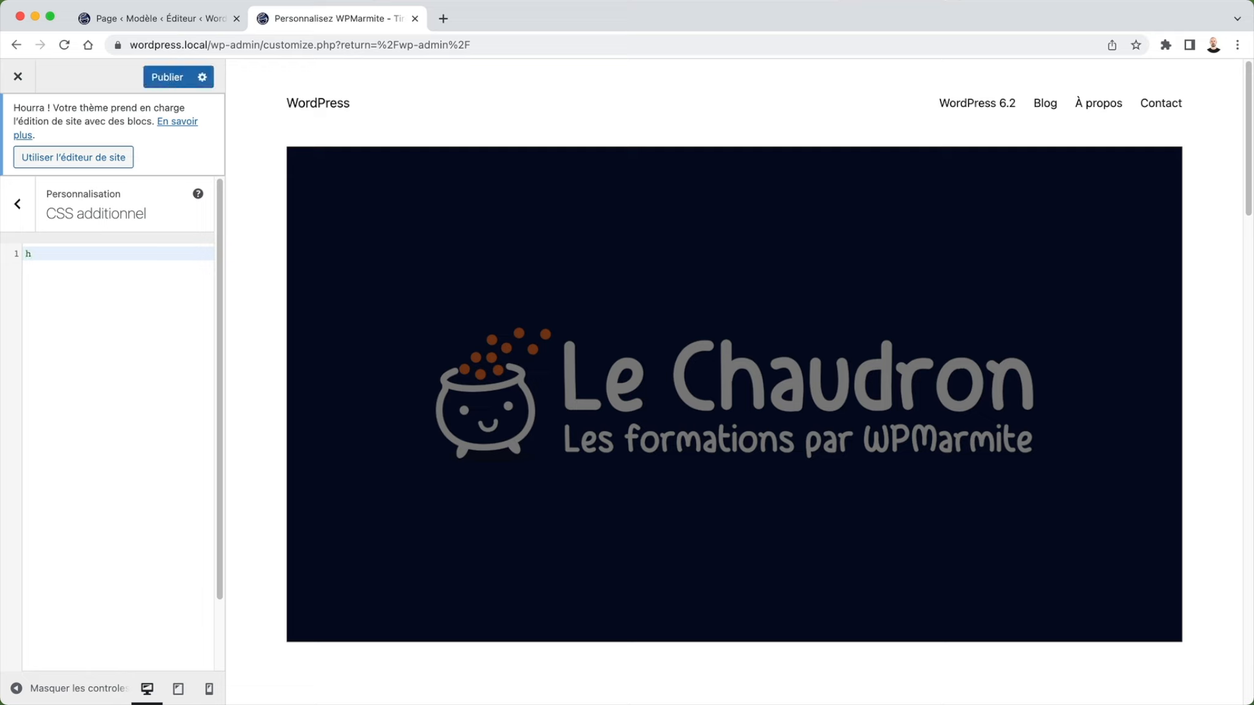
pyautogui.write('e{')
pyautogui.press('Return')
pyautogui.write('co')
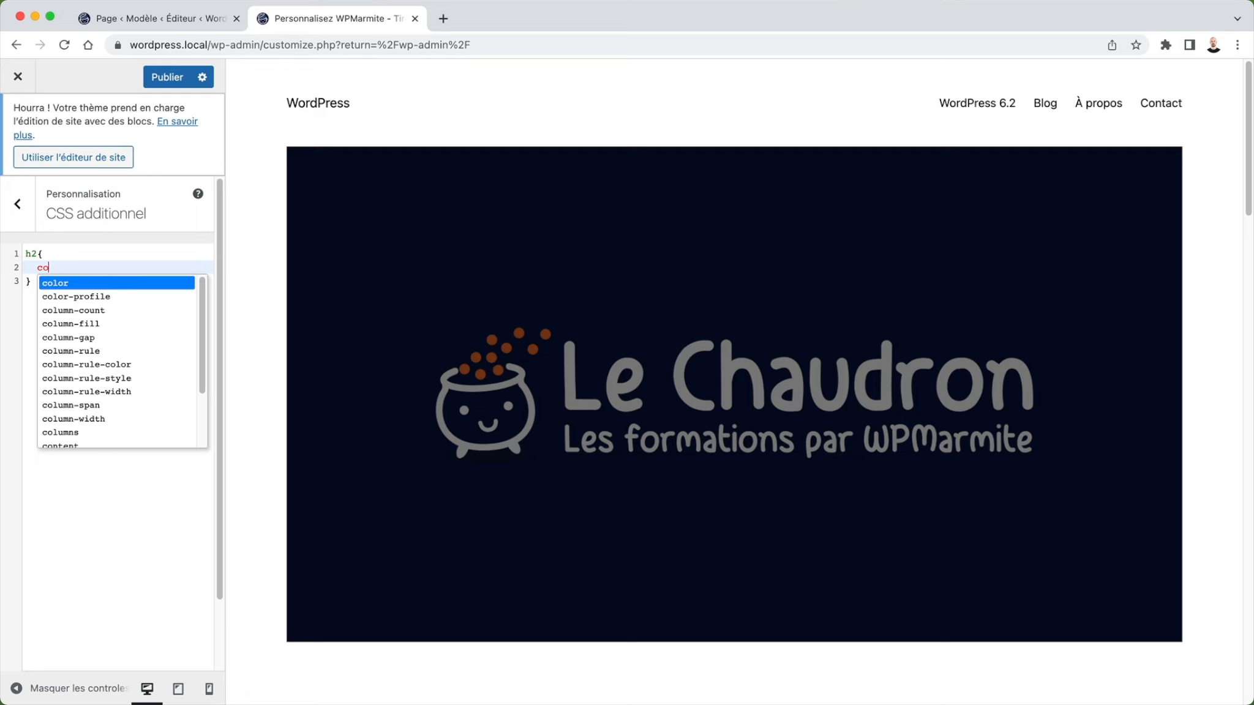
pyautogui.press('Return')
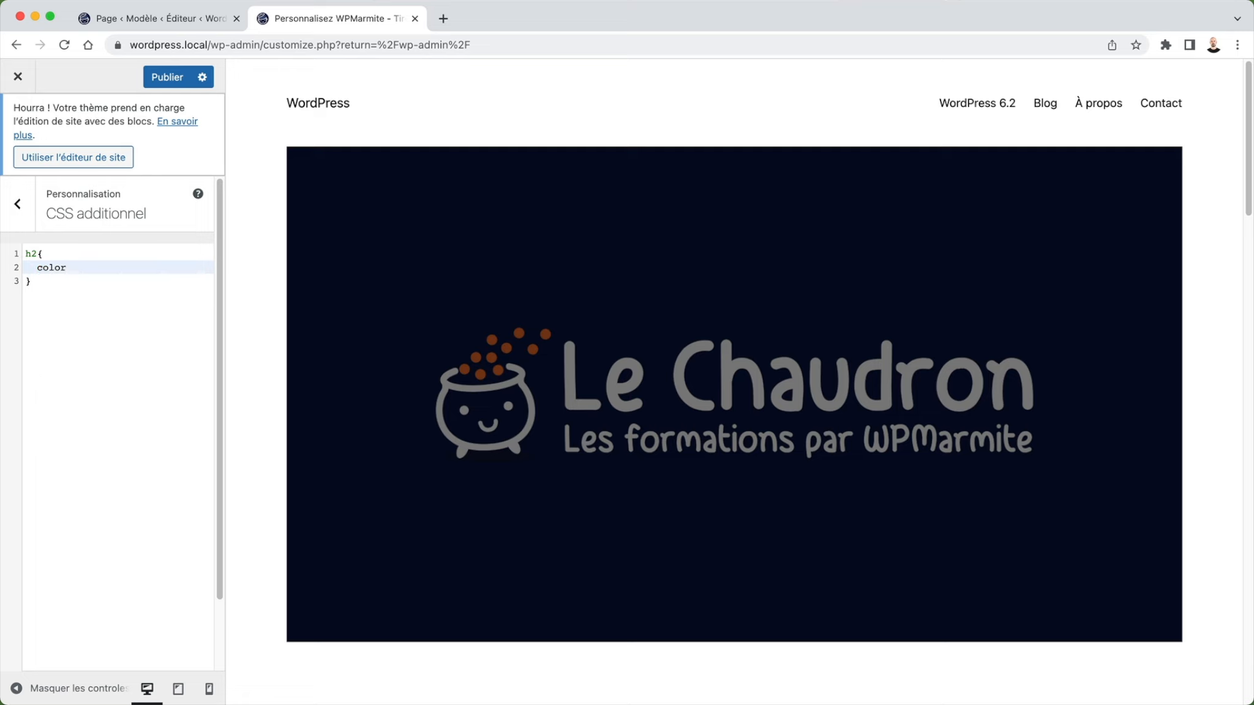
pyautogui.write(':red;')
pyautogui.press('super+a')
pyautogui.press('BackSpace')
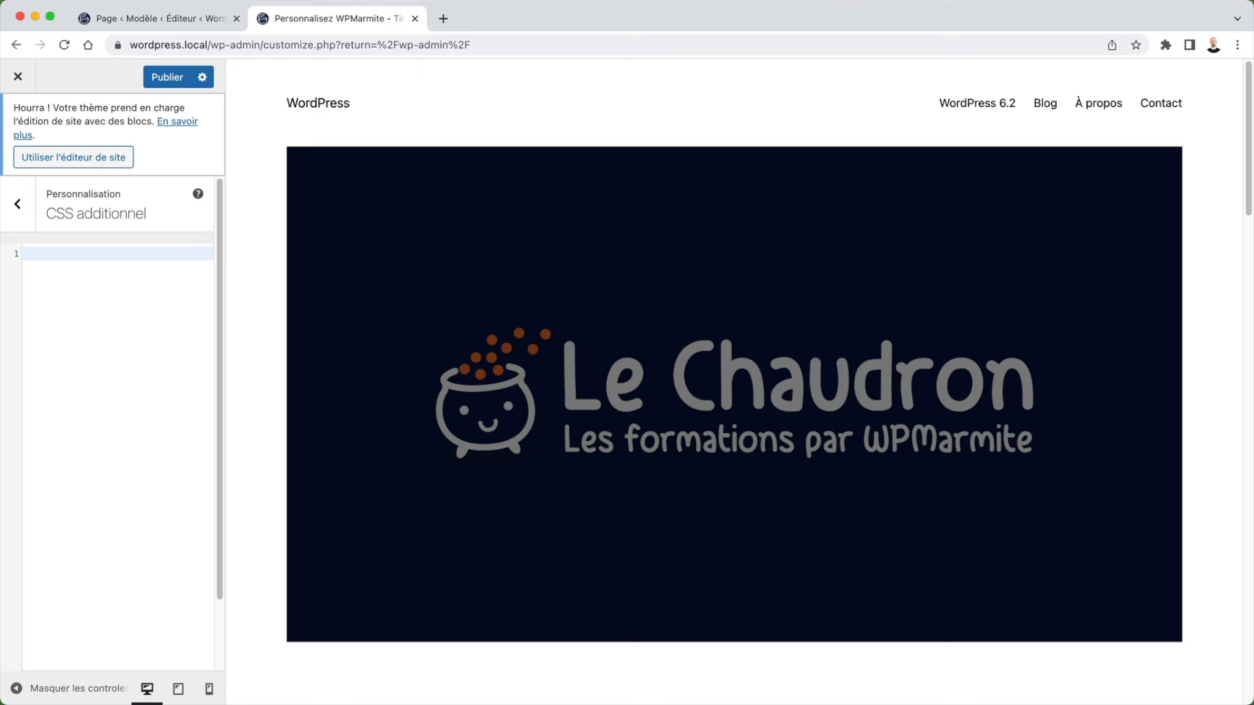
# Switch back to the site editor's browser tab and examine the h2 rule in its additional CSS
pyautogui.click(150, 19)
pyautogui.click(1083, 321)
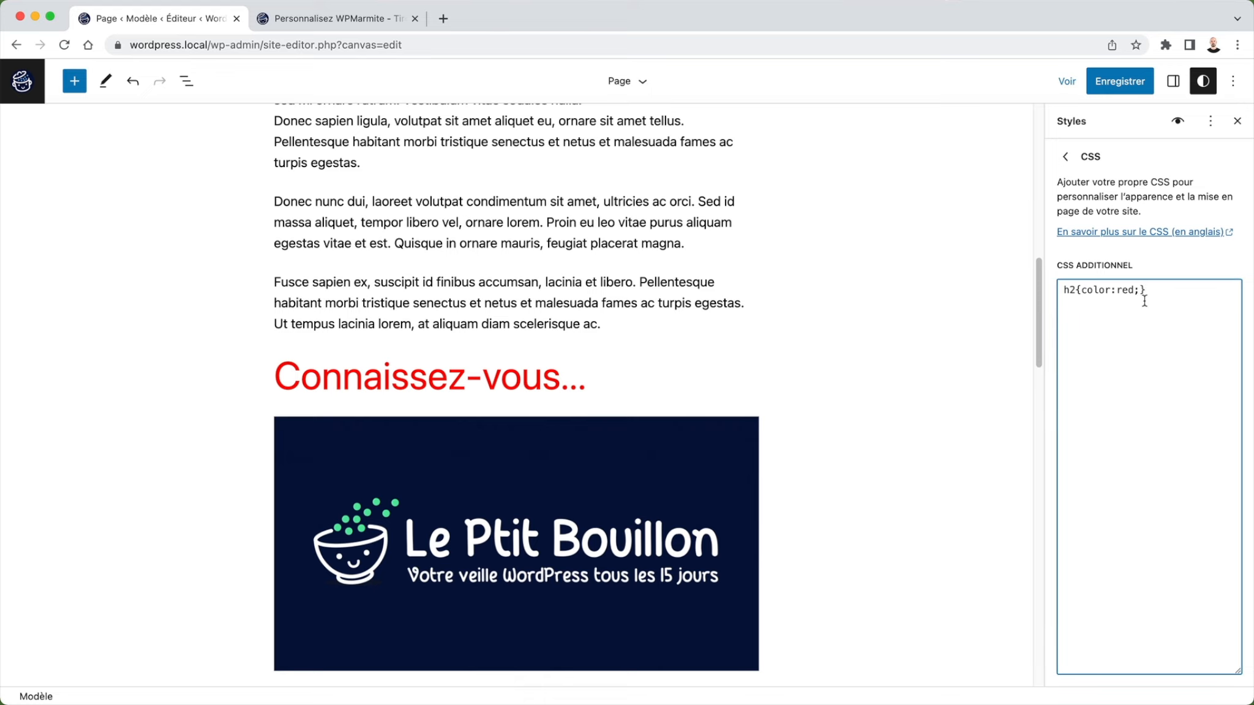
pyautogui.moveTo(1144, 290); pyautogui.dragTo(1063, 290)
pyautogui.click(1093, 305)
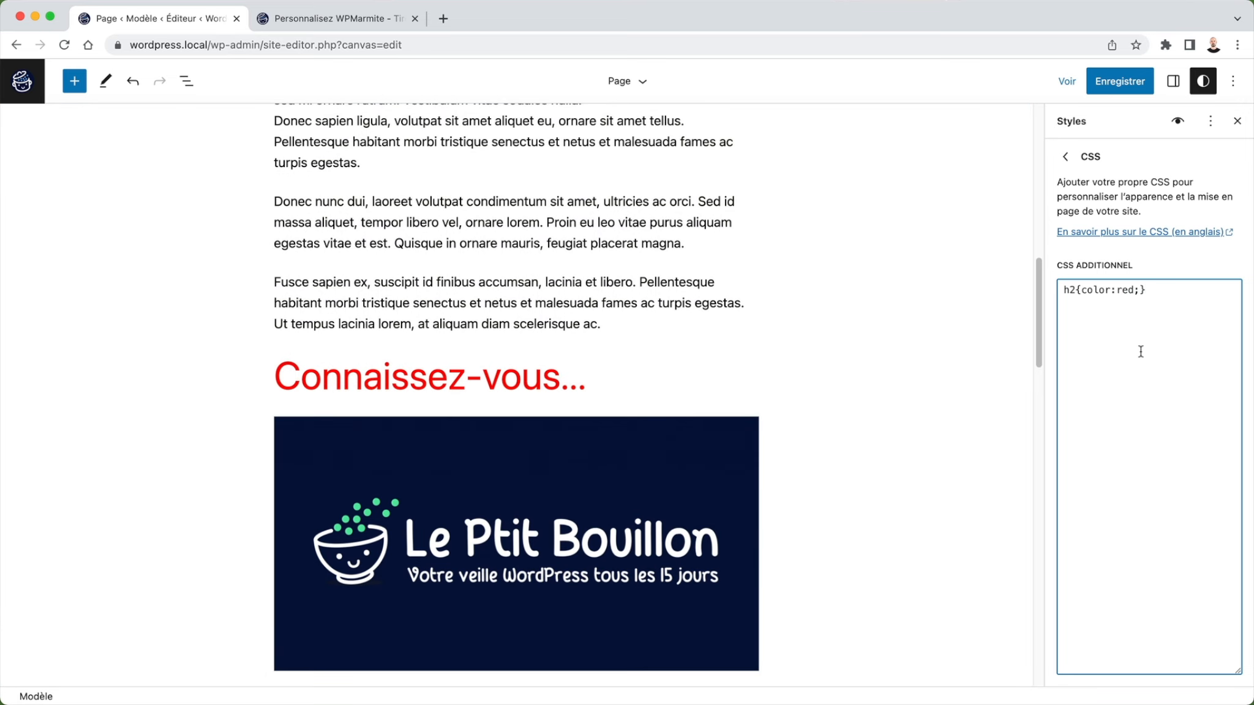
# Close the customizer's browser tab, leaving the page without saving its changes
pyautogui.hotkey('ctrl', 'Tab')
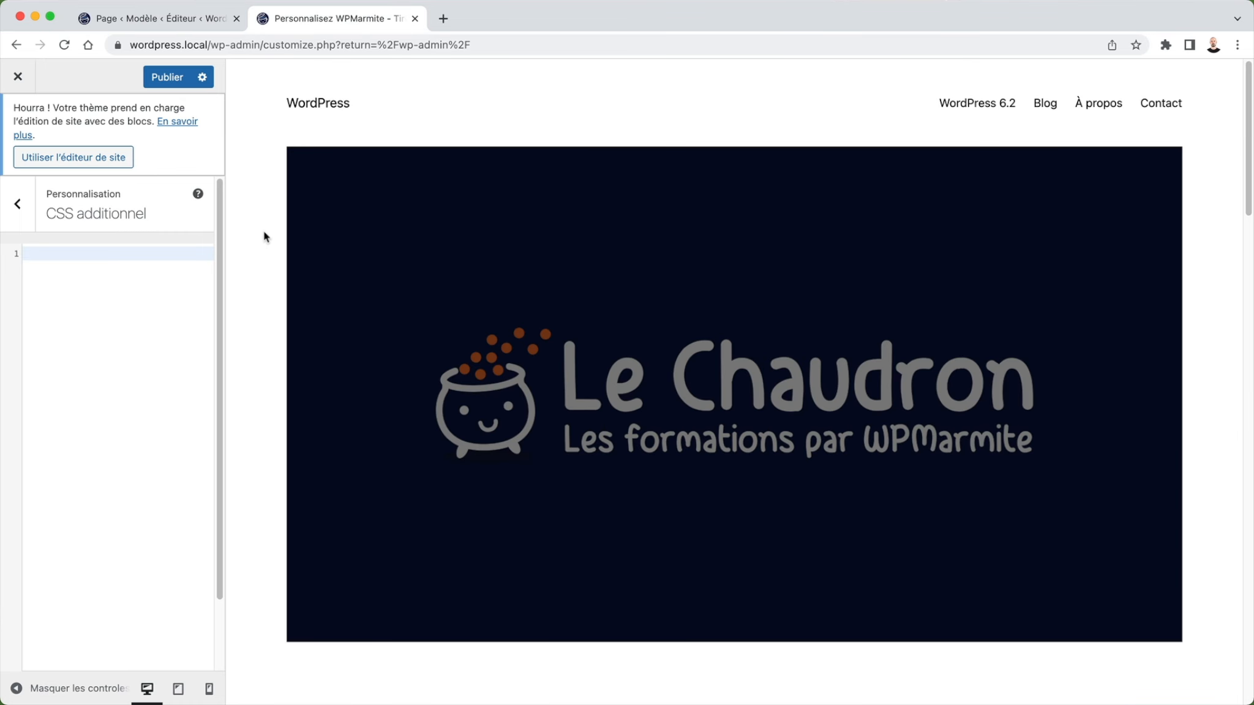
pyautogui.press('super+w')
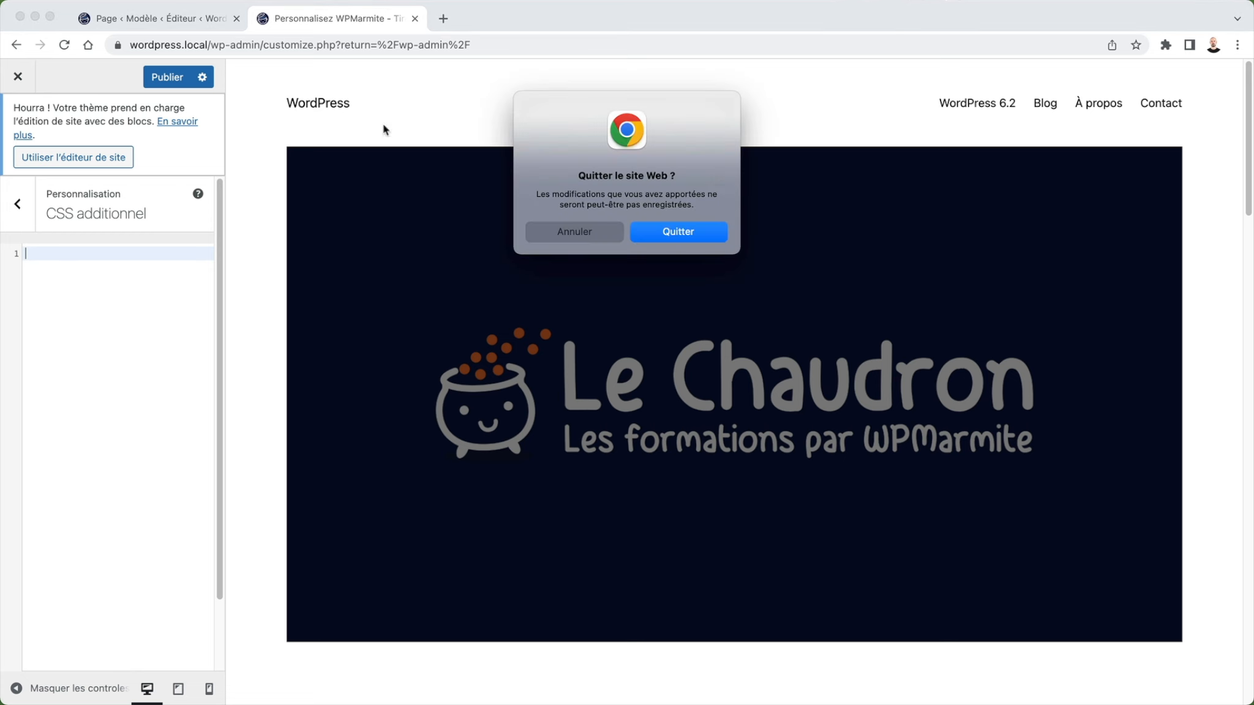
pyautogui.click(654, 230)
# Delete the h2 rule from the site's additional CSS and return to the Styles overview
pyautogui.press('super+a')
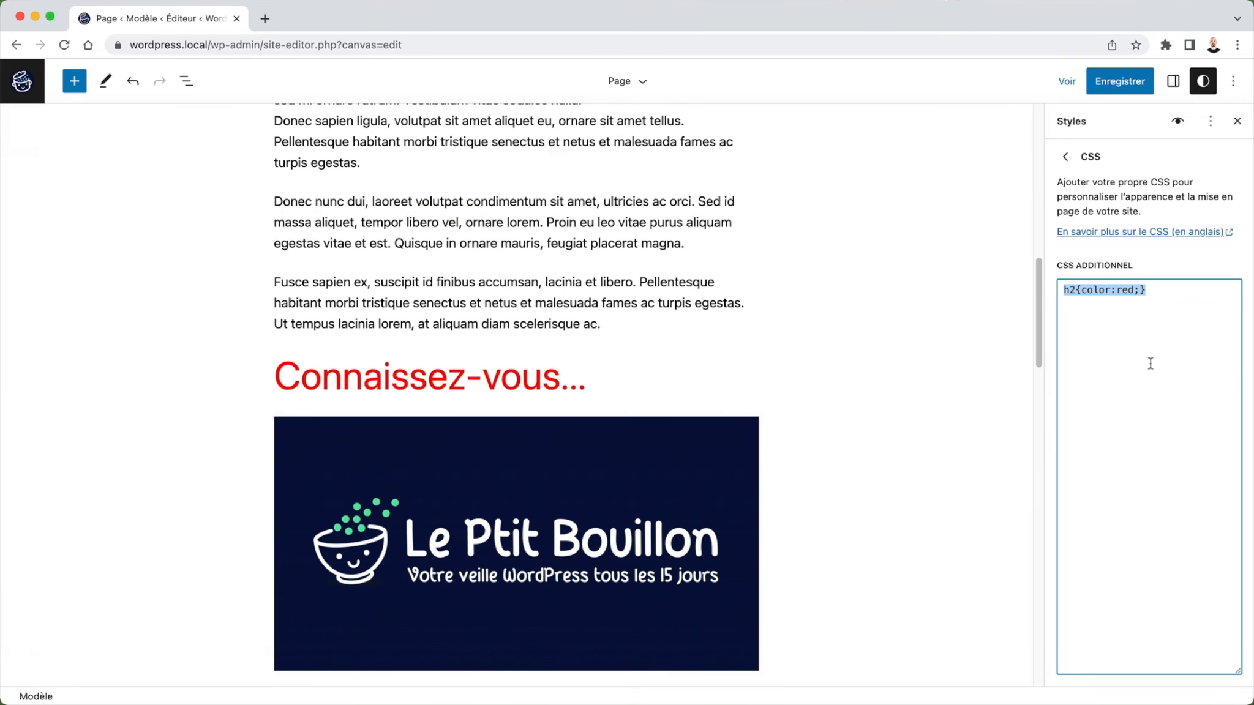
pyautogui.press('BackSpace')
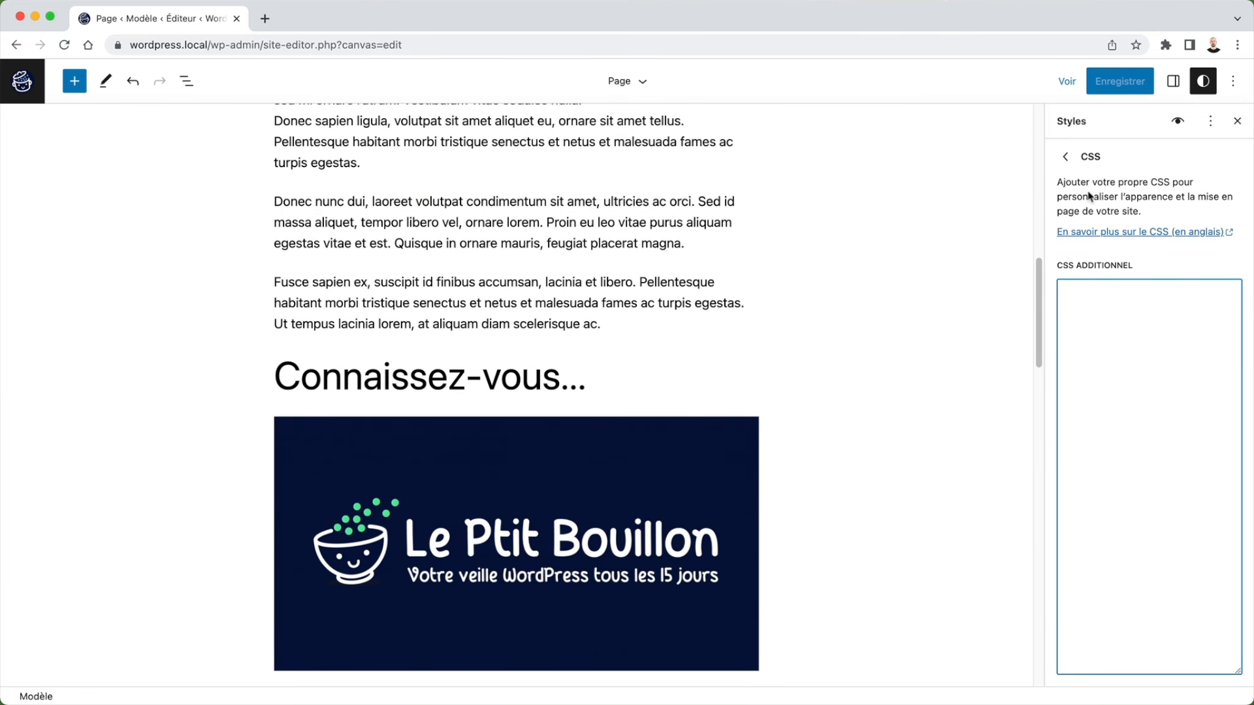
pyautogui.click(1063, 158)
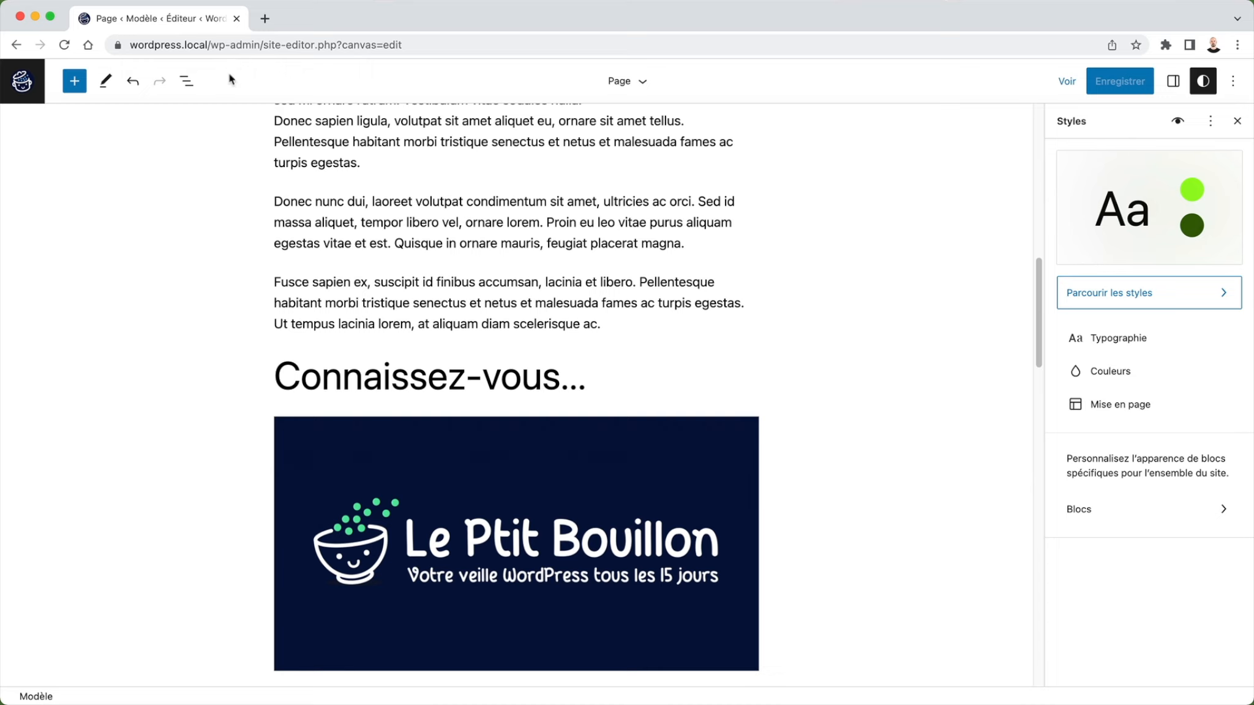
# Open the Image block's own additional CSS field from the block-specific global styles
pyautogui.click(1115, 508)
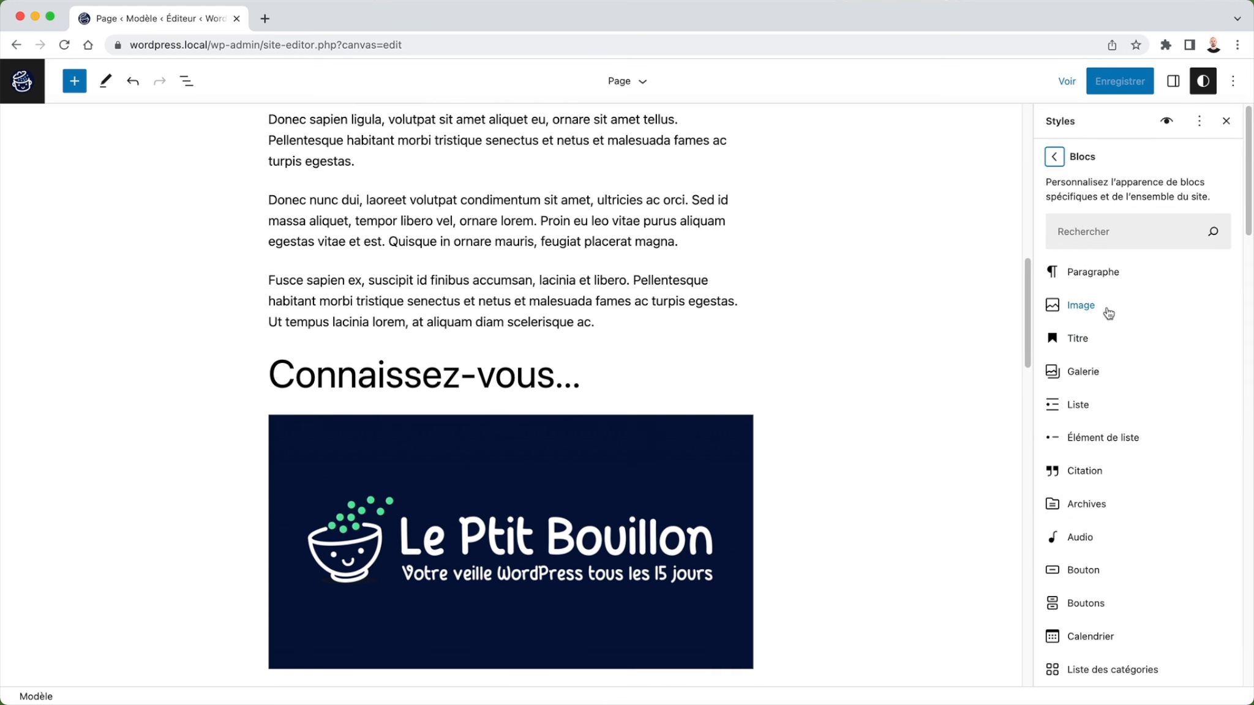
pyautogui.click(1092, 311)
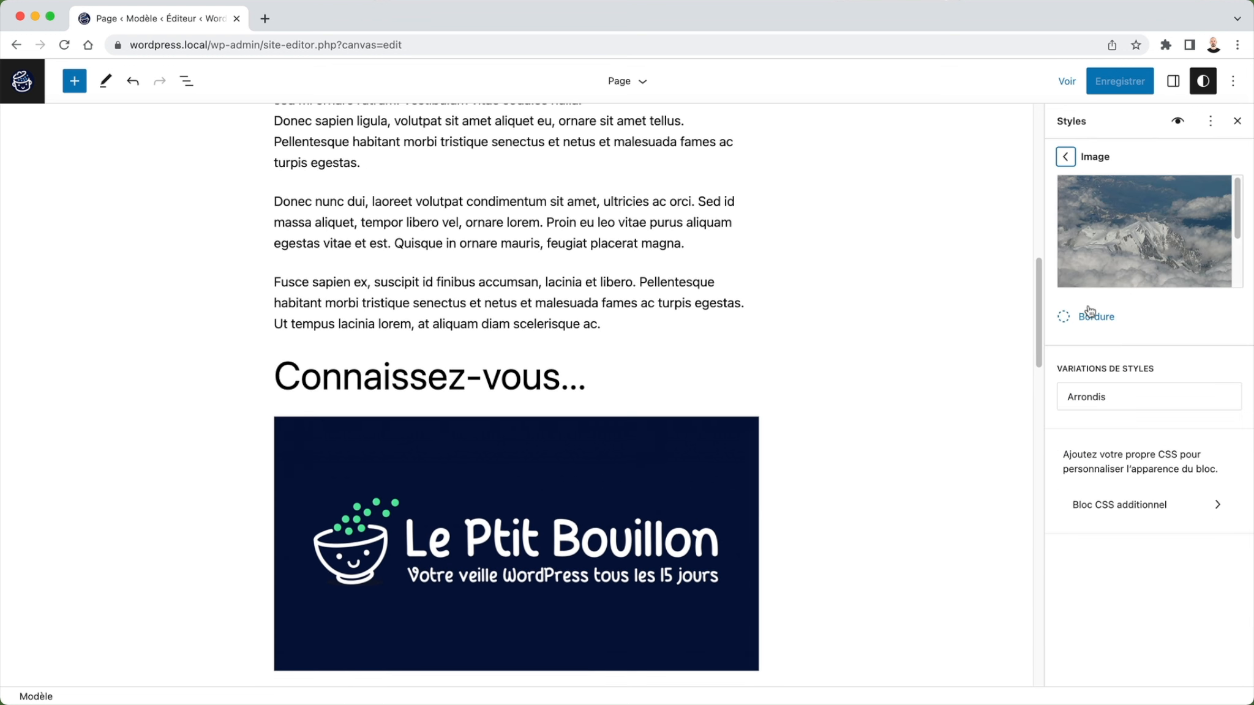
pyautogui.click(1125, 507)
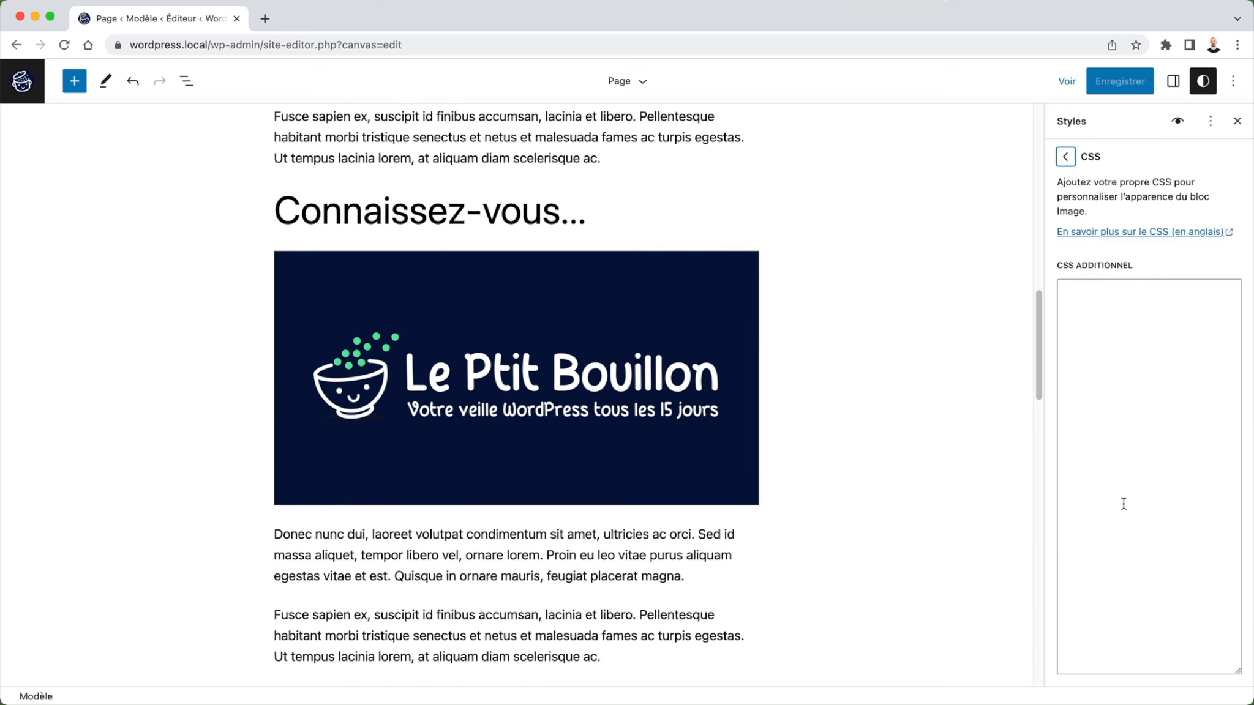
pyautogui.click(1118, 423)
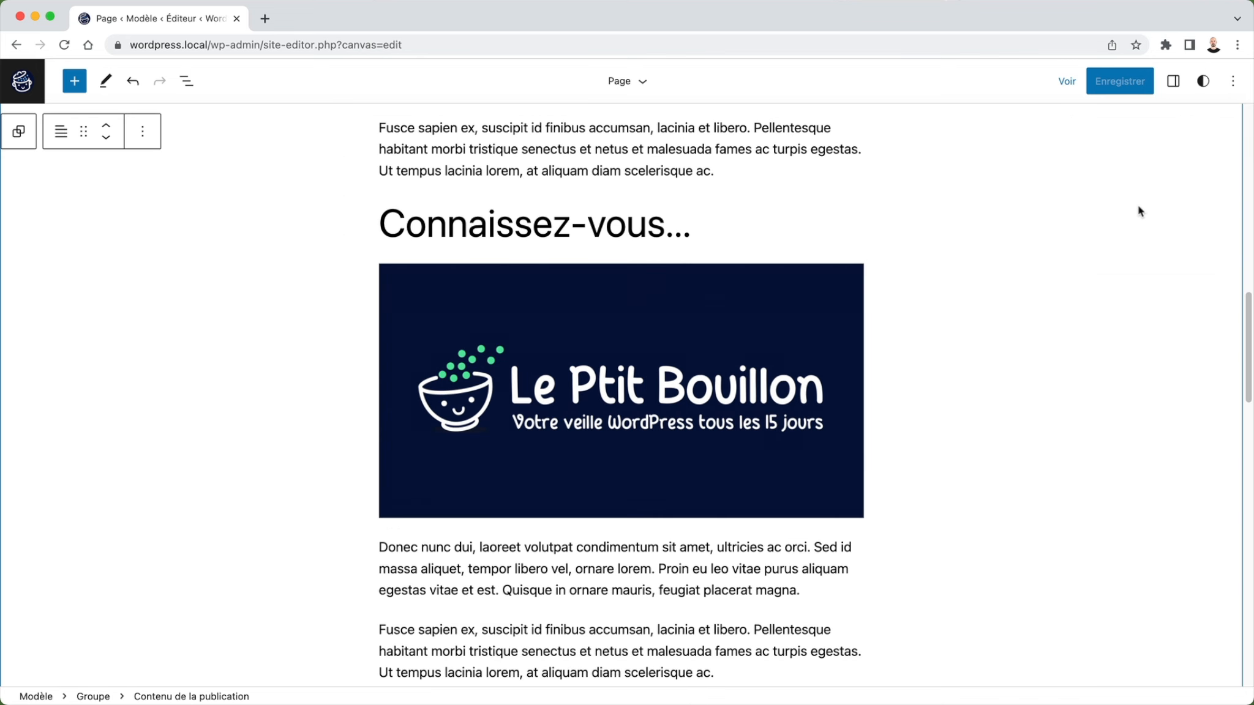
# View the content block's settings, and revisit the site-wide additional CSS before returning to the Styles overview
pyautogui.click(1174, 90)
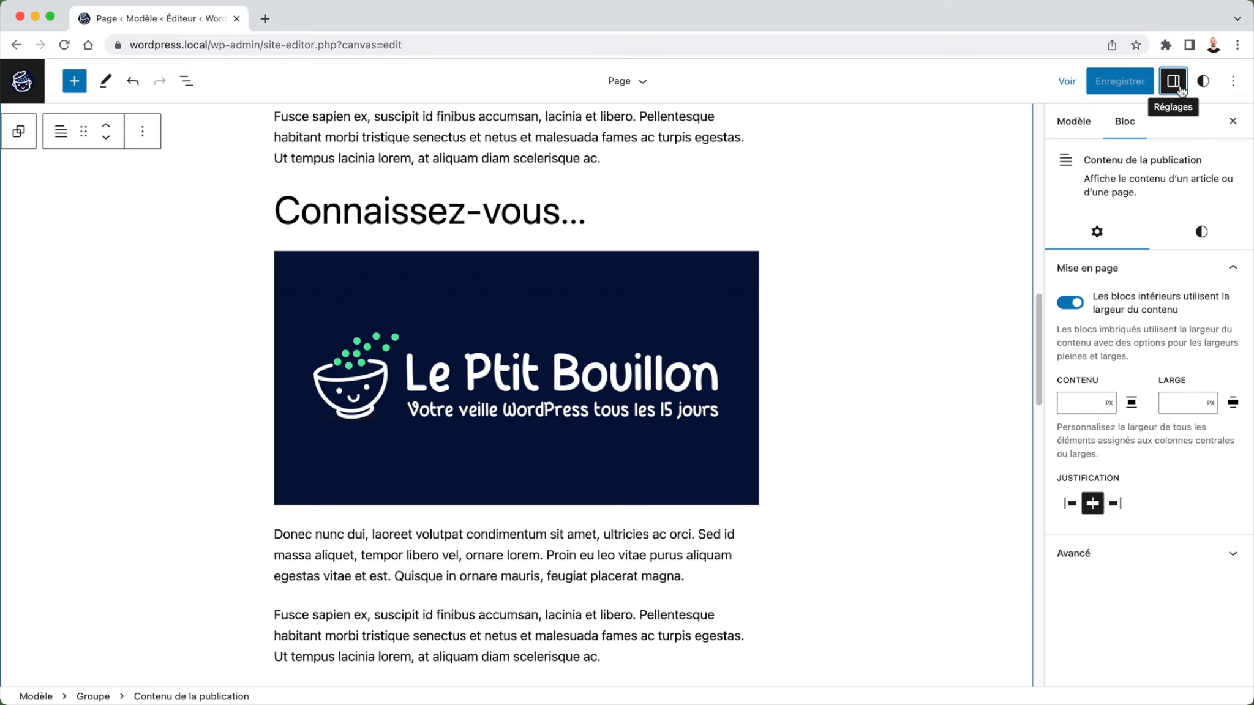
pyautogui.click(1203, 80)
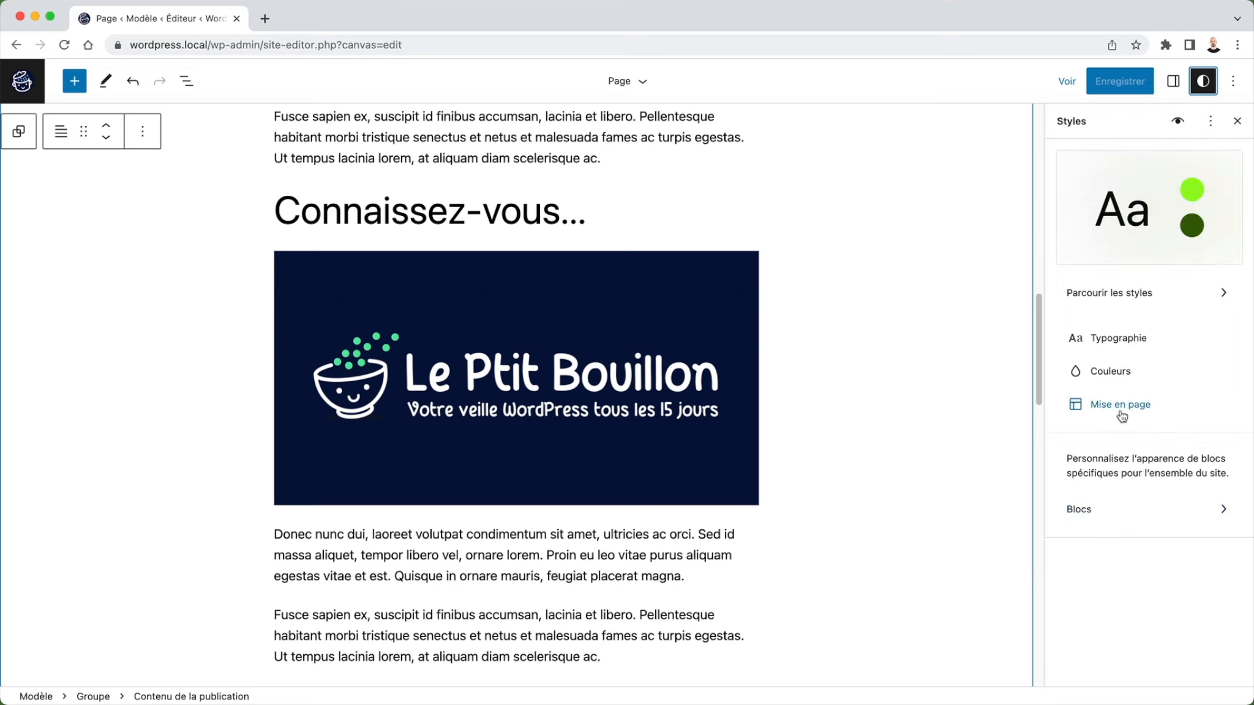
pyautogui.click(1210, 122)
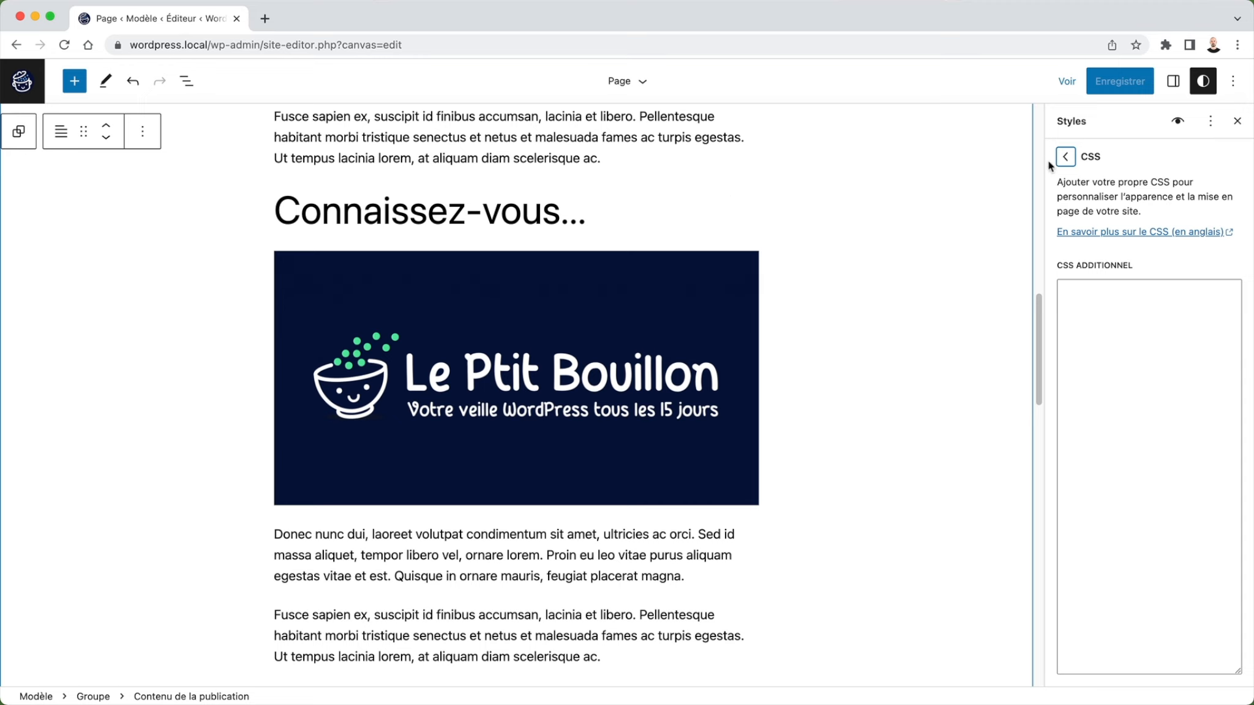
pyautogui.click(1064, 157)
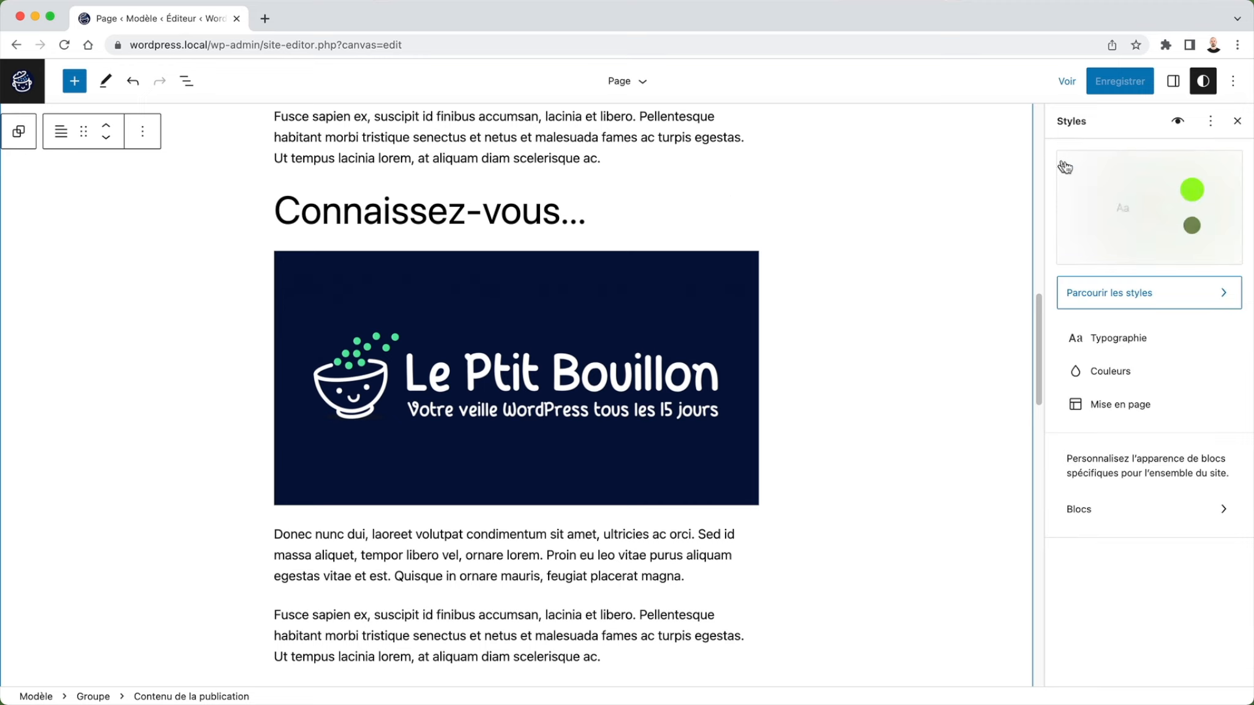
# Open the style guide and look through the previews of its text blocks
pyautogui.click(1178, 124)
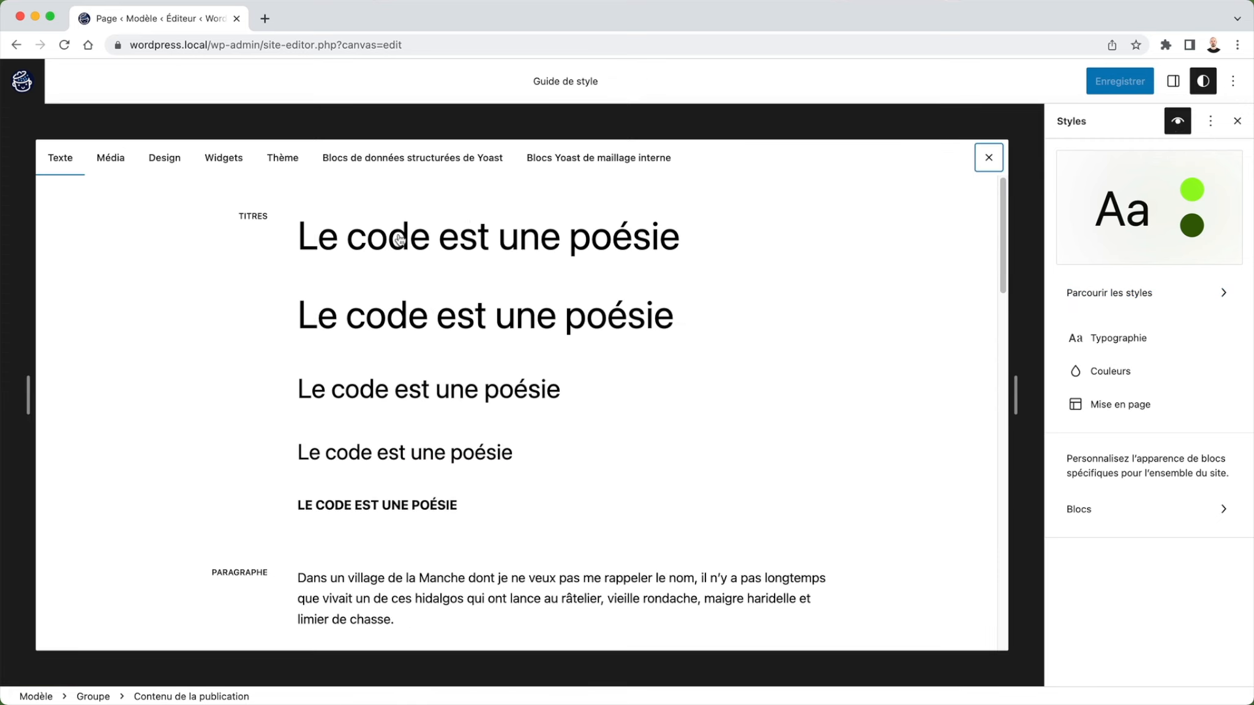
pyautogui.scroll(-1, 400, 240)
pyautogui.scroll(-20, 399, 240)
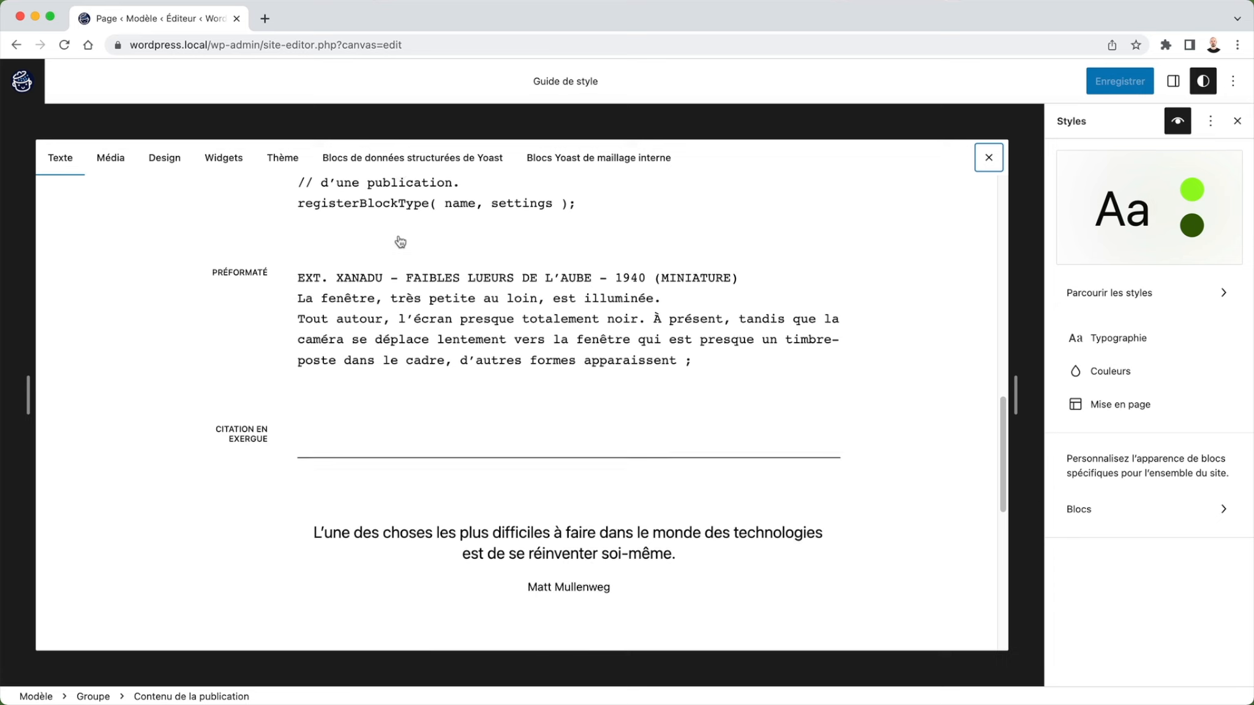
pyautogui.scroll(20, 400, 241)
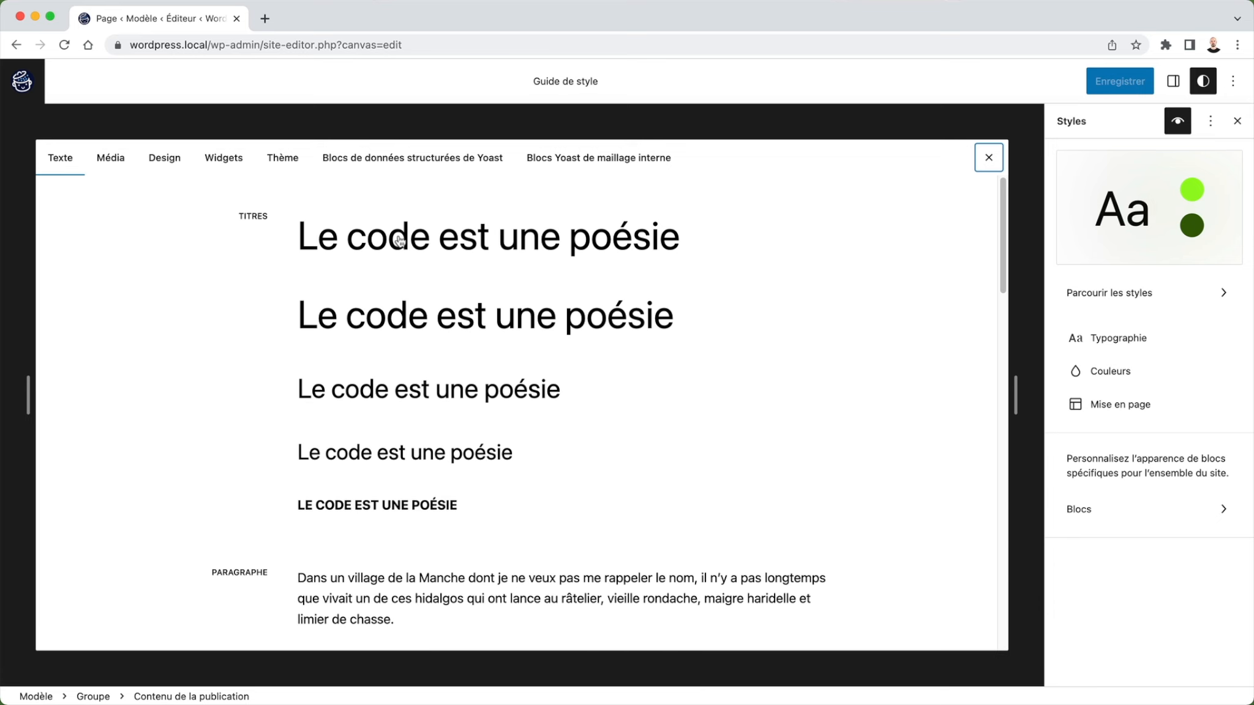
# Pick the headings preview in the style guide and view the Titre block's typography settings
pyautogui.click(400, 241)
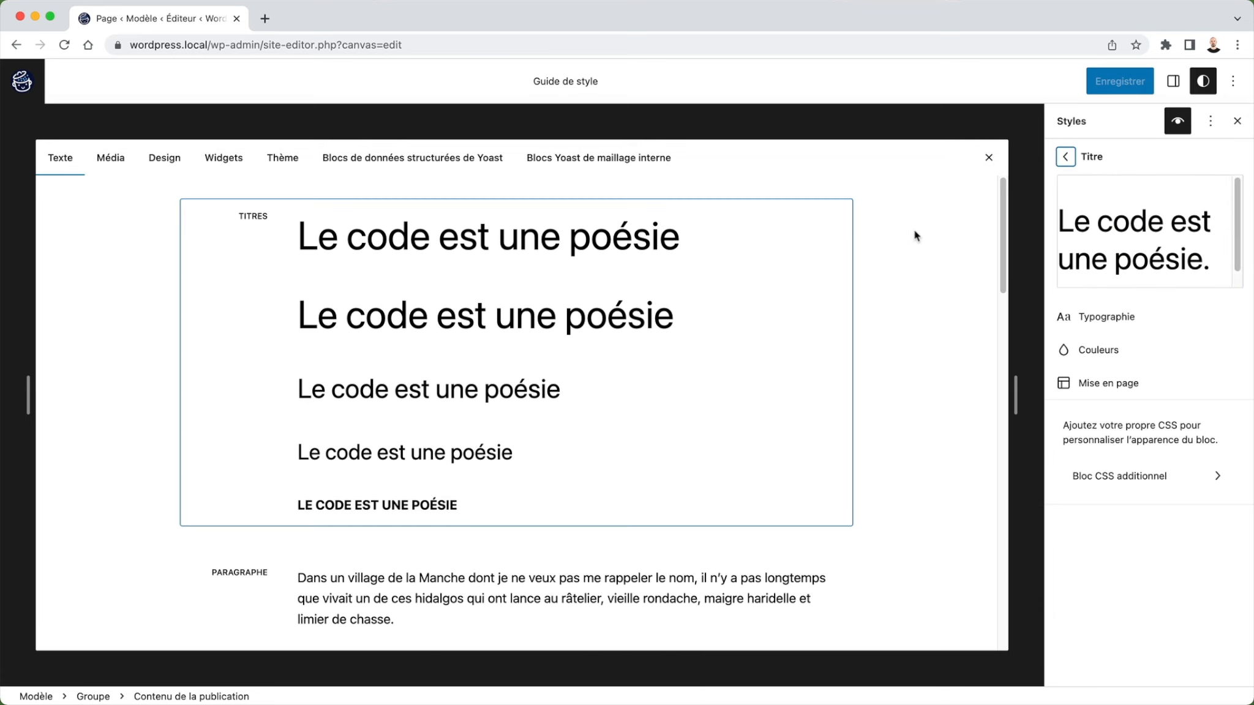
pyautogui.click(1102, 317)
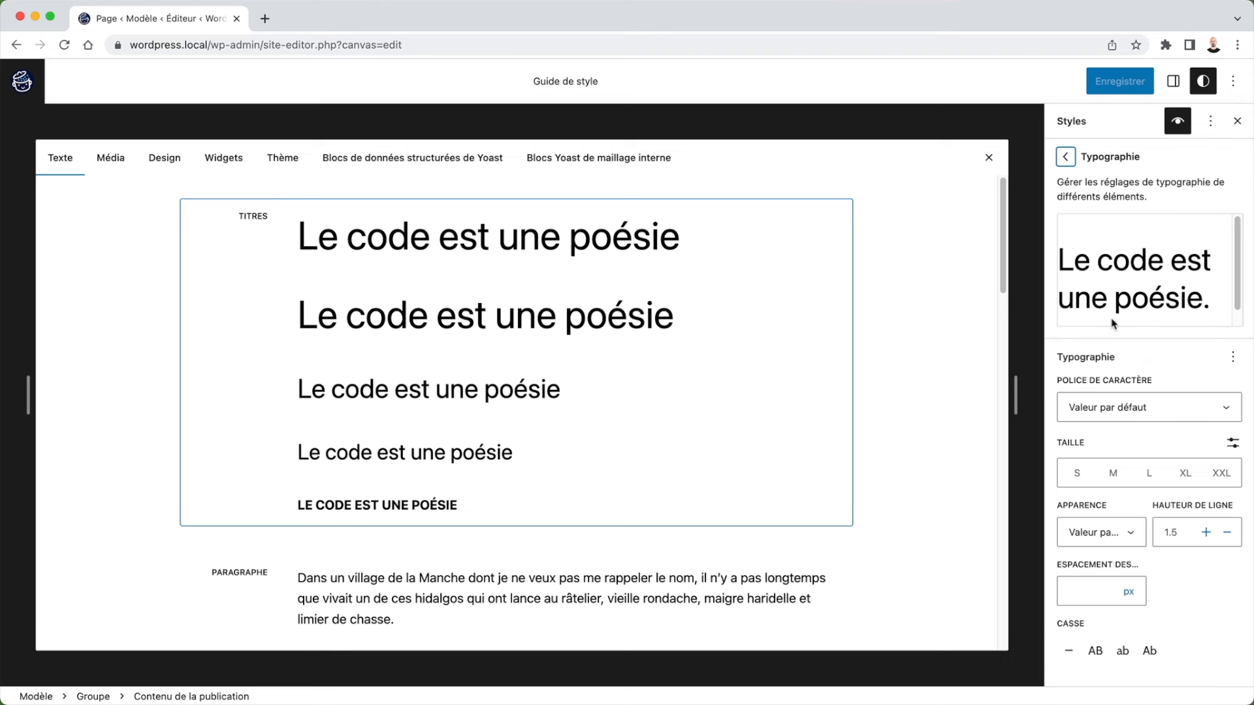
pyautogui.click(1065, 157)
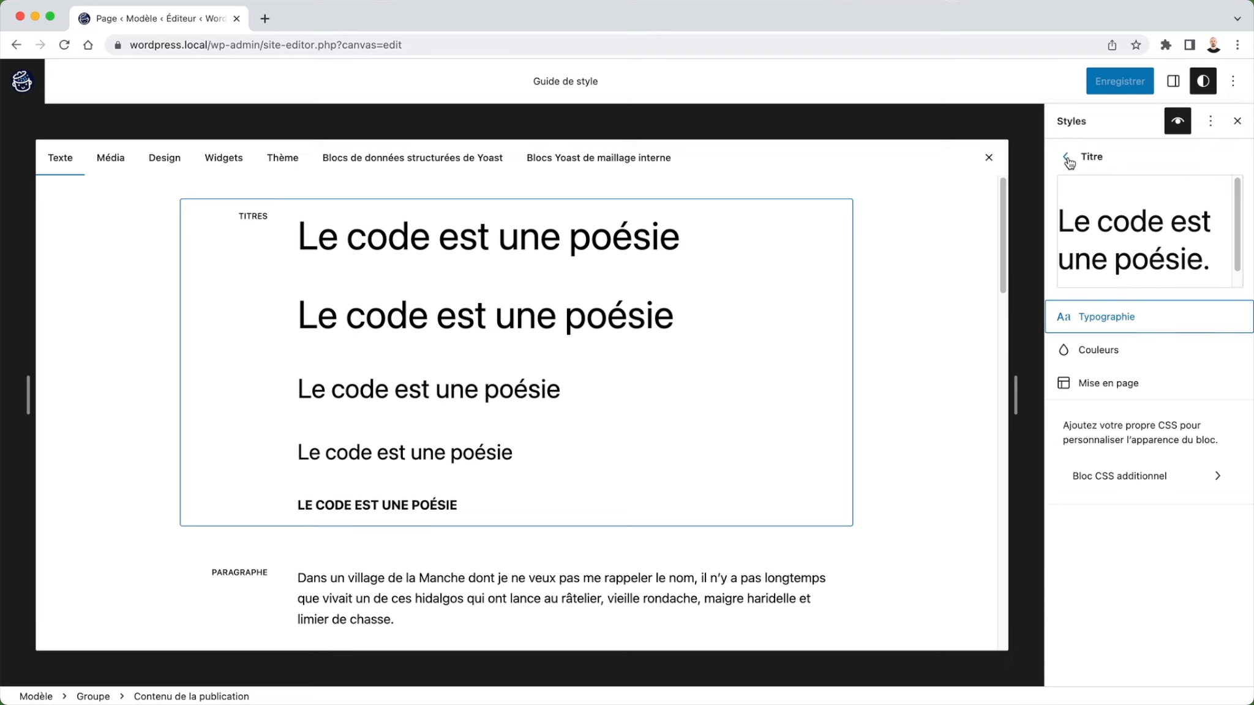
# Open the Paragraphe block's styles from its preview in the style guide
pyautogui.scroll(-1, 497, 360)
pyautogui.scroll(-4, 497, 360)
pyautogui.click(457, 362)
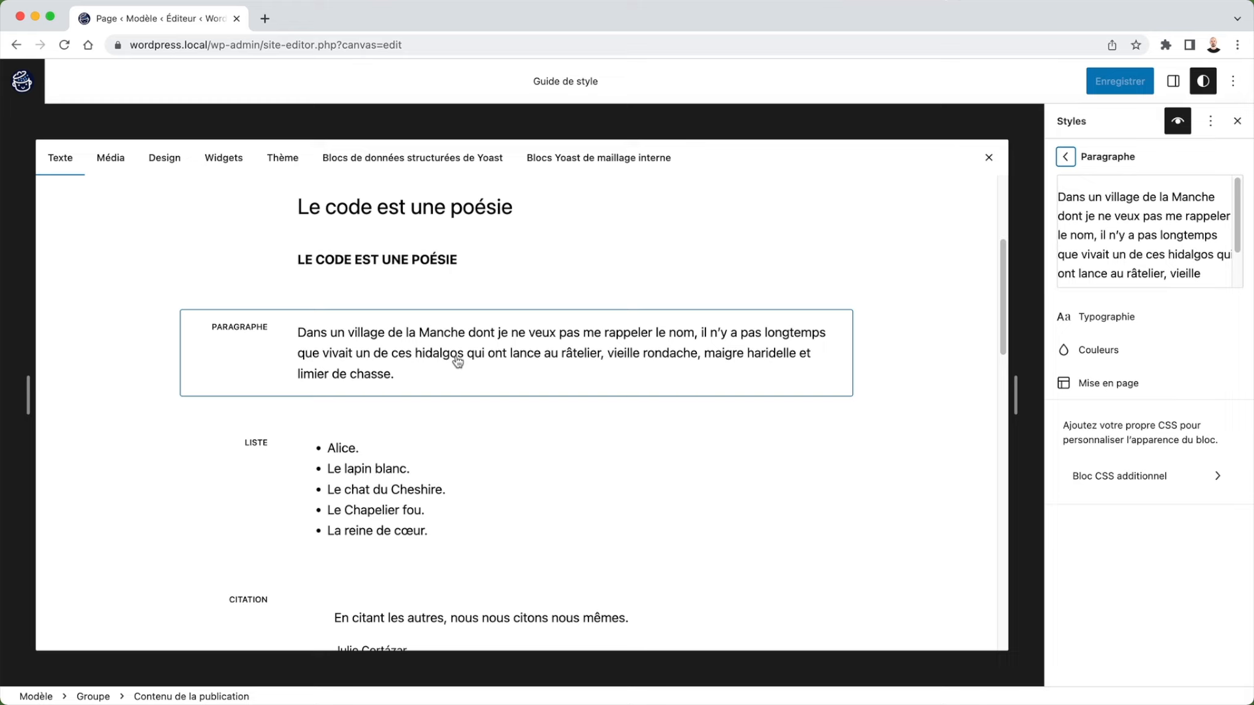
pyautogui.scroll(-2, 523, 302)
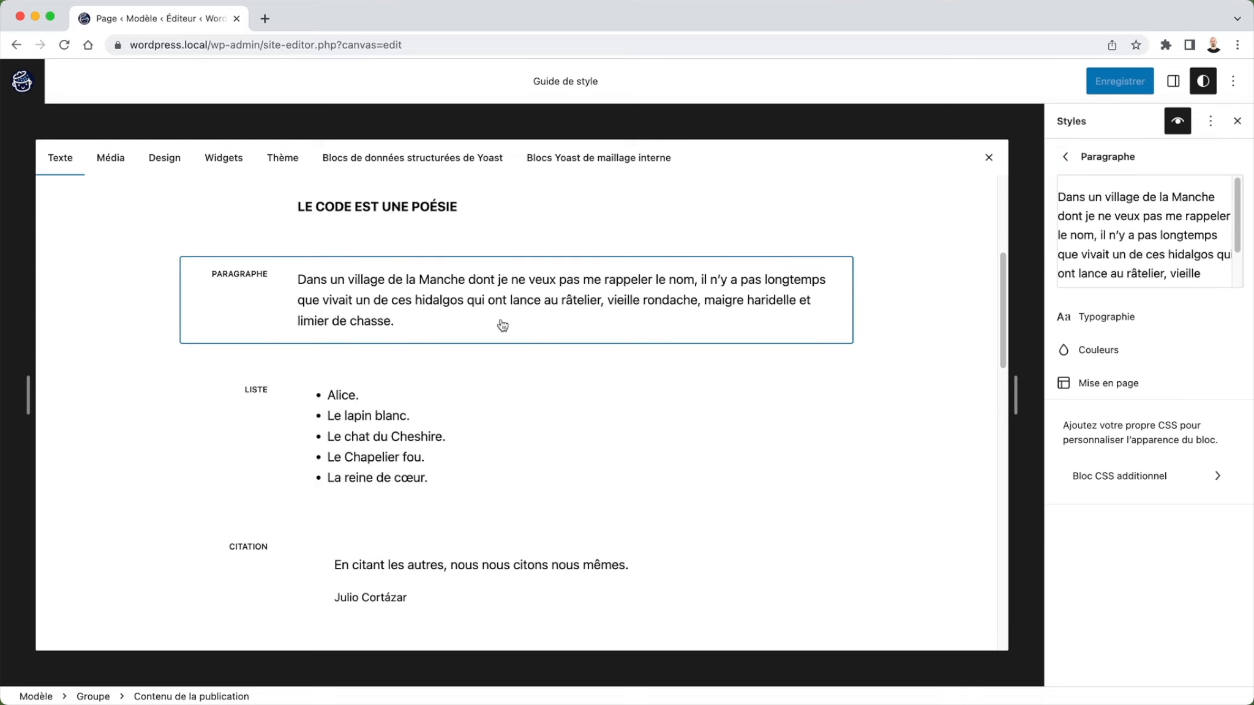
# Set the Liste block's background to the theme colour Ternaire (F6F6F6) and return to the block's style overview
pyautogui.click(560, 420)
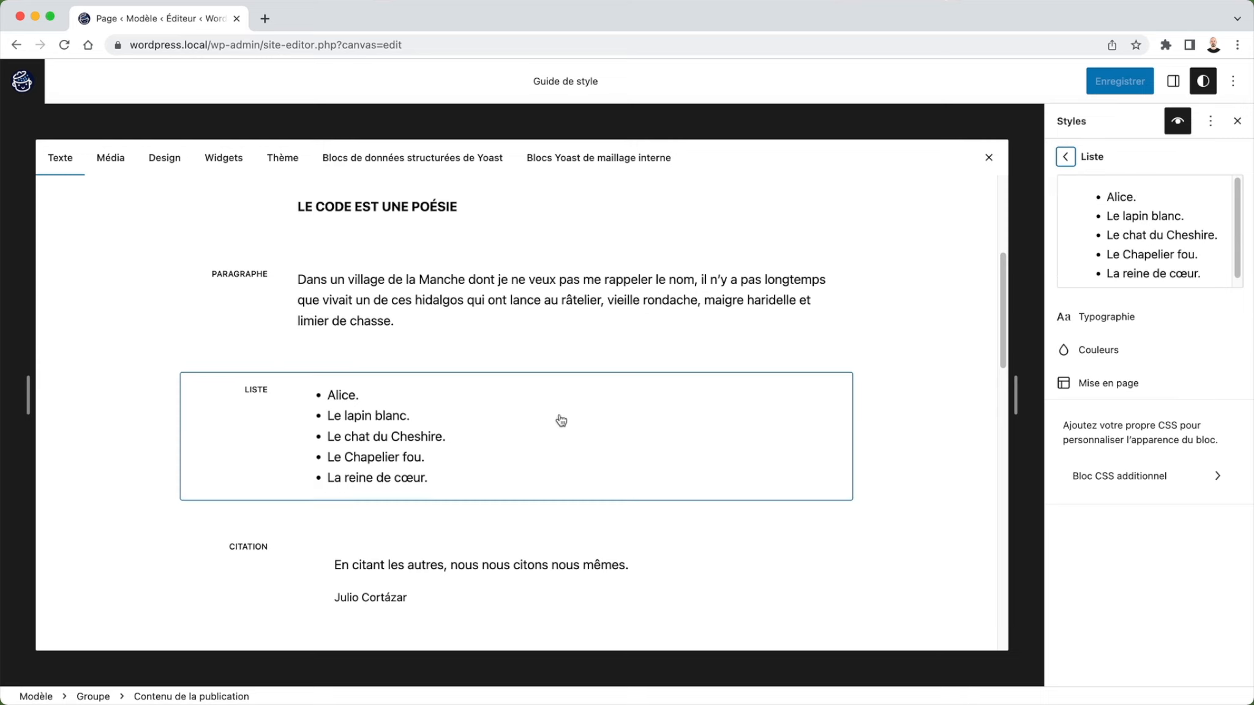
pyautogui.click(1081, 349)
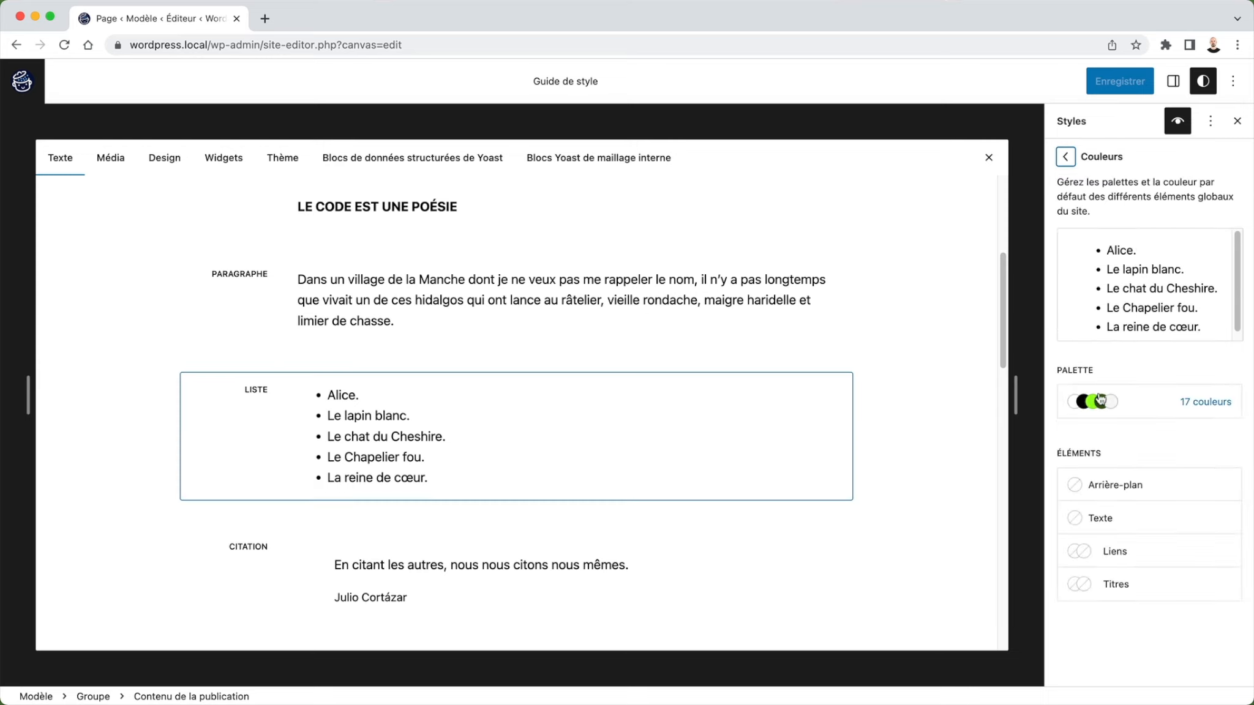
pyautogui.click(1116, 485)
pyautogui.click(1187, 353)
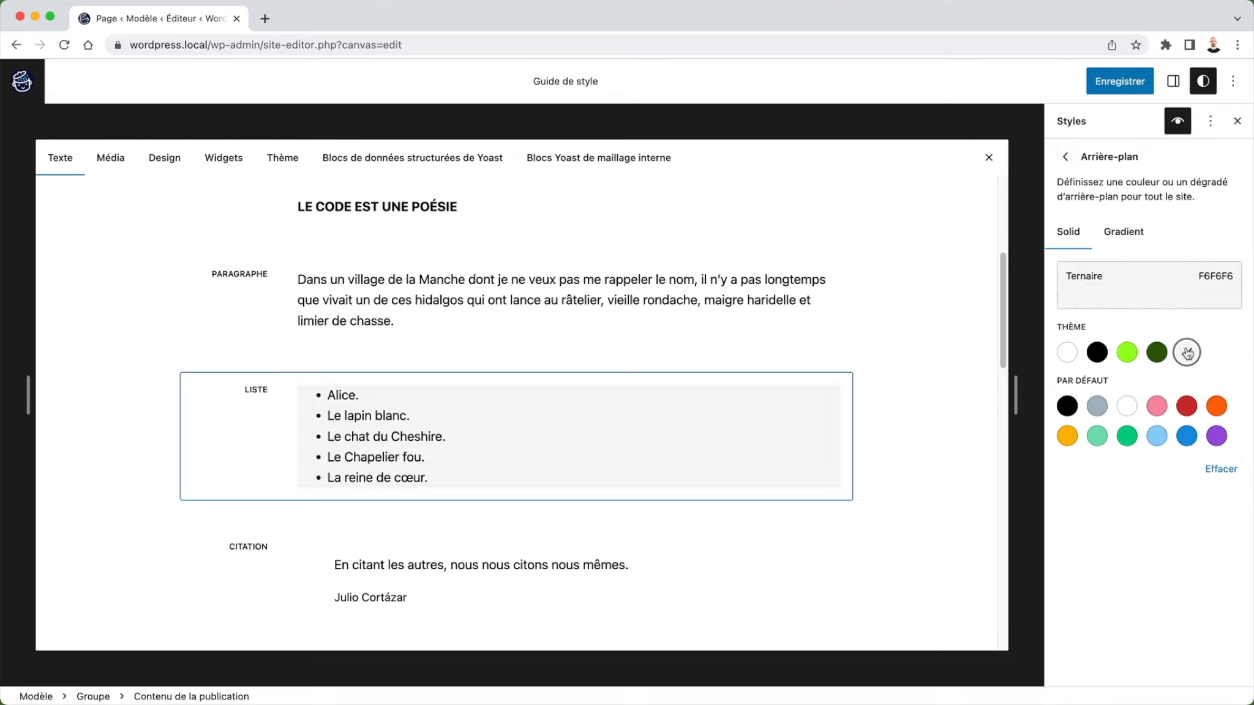
pyautogui.click(1071, 161)
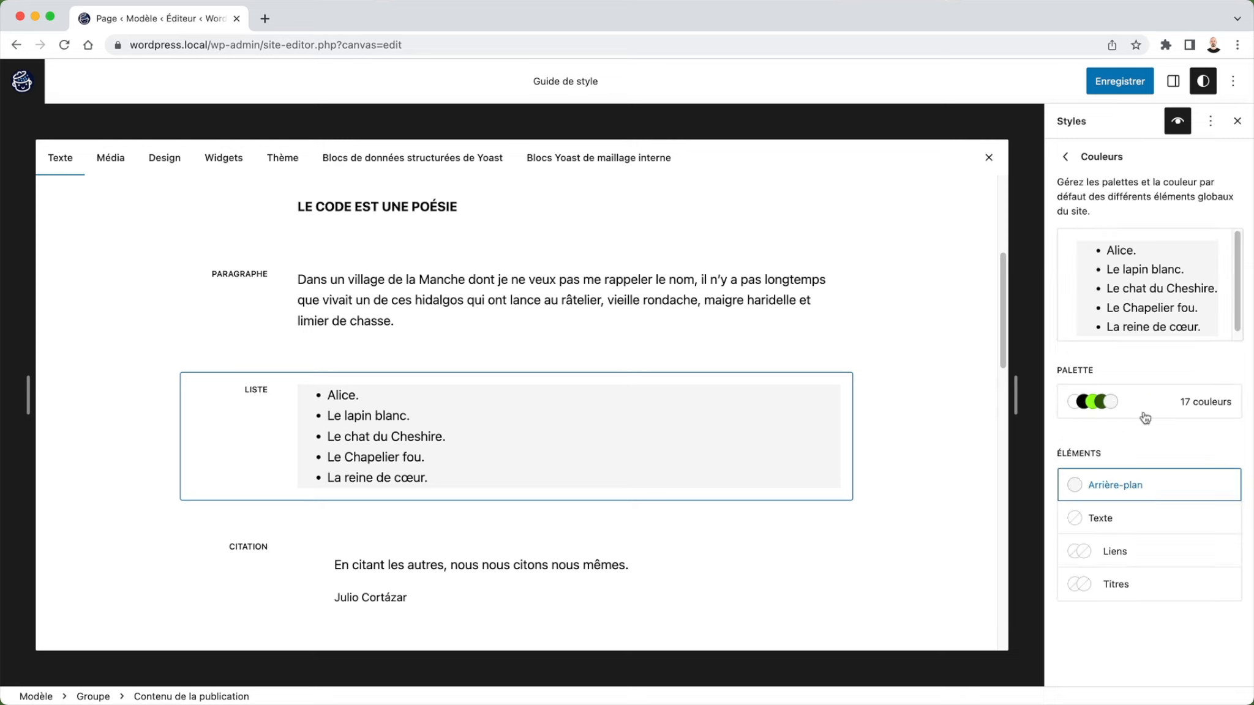
pyautogui.click(1065, 161)
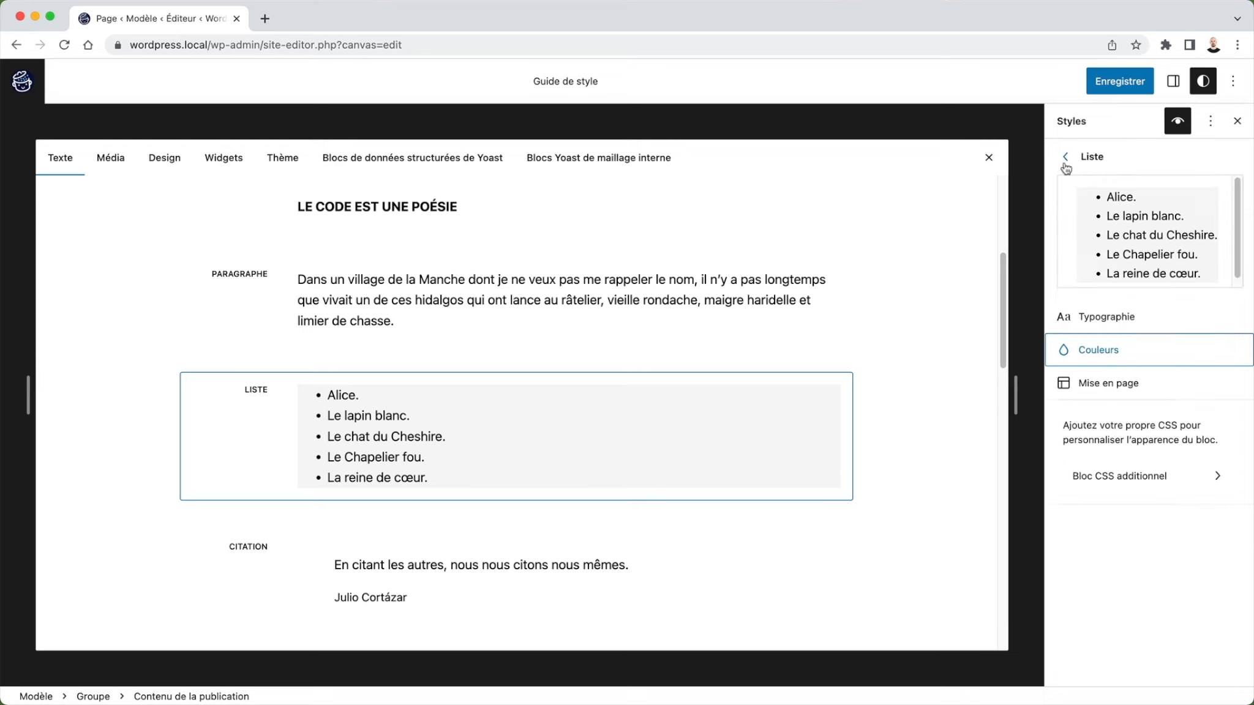
# Set the Liste block's inner margins (Marges internes) to 1 and check its preview among the text blocks in the style guide
pyautogui.click(1101, 383)
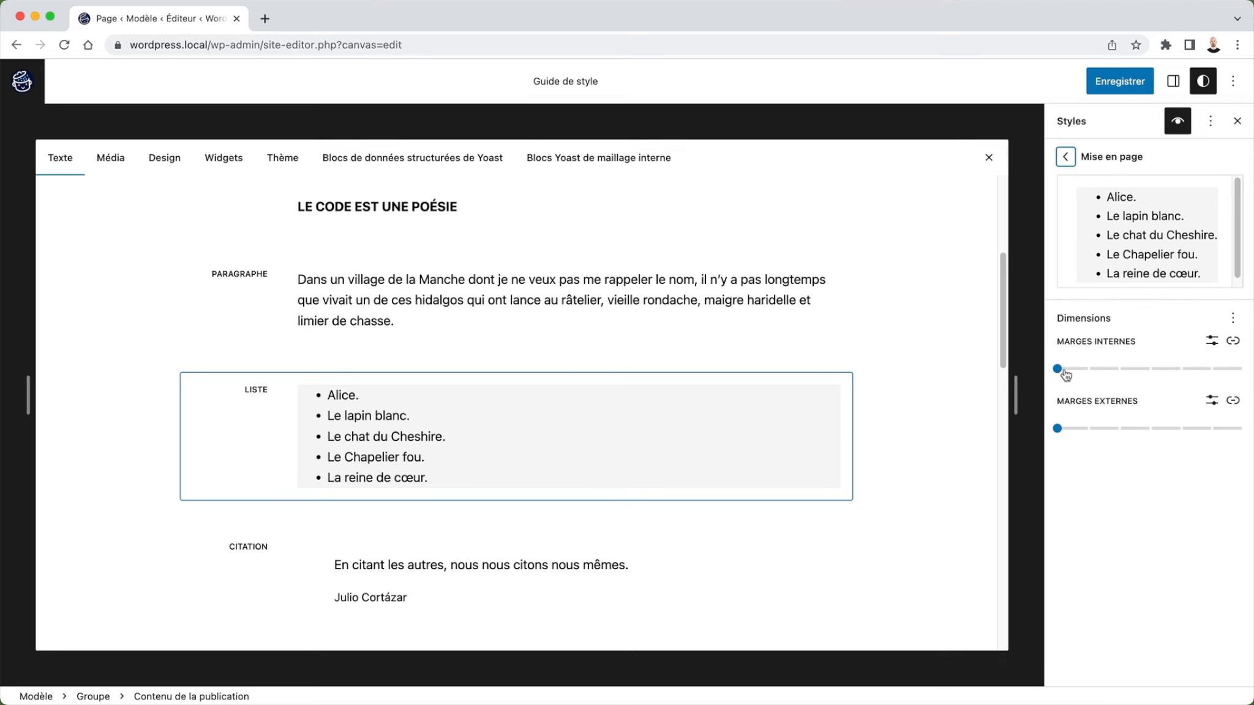
pyautogui.moveTo(1065, 375); pyautogui.dragTo(1088, 371)
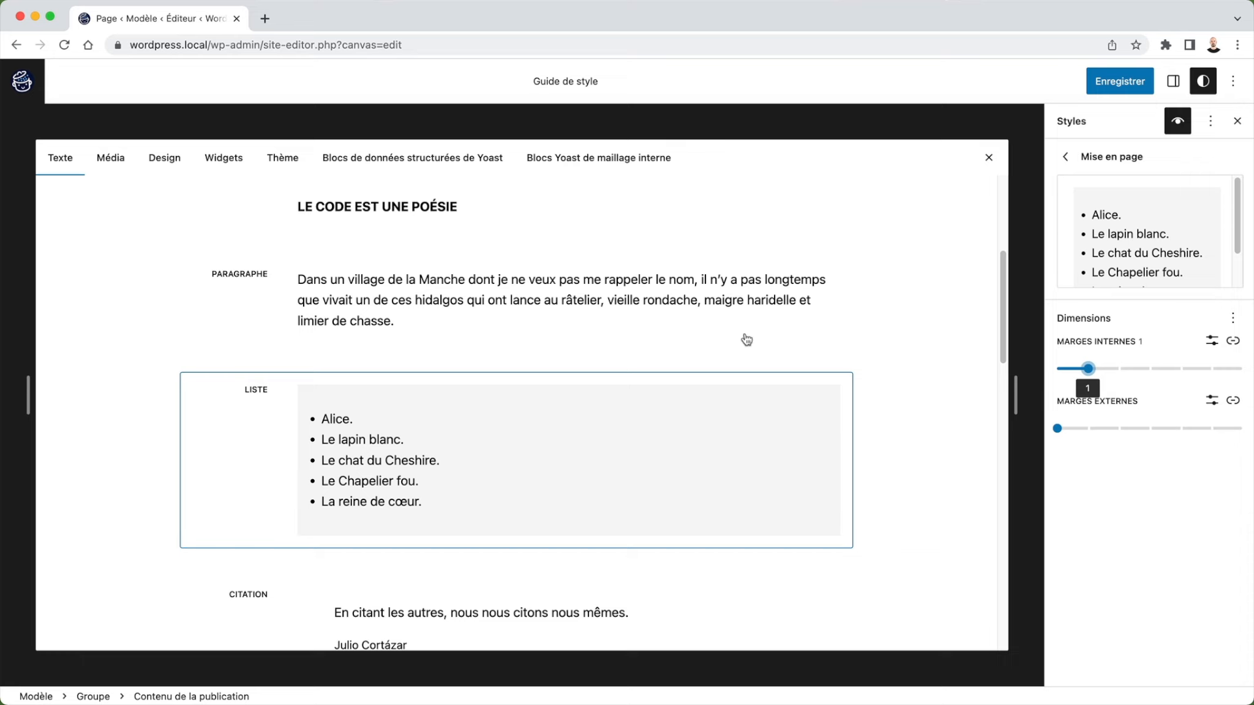
pyautogui.scroll(-5, 745, 339)
pyautogui.scroll(-9, 745, 336)
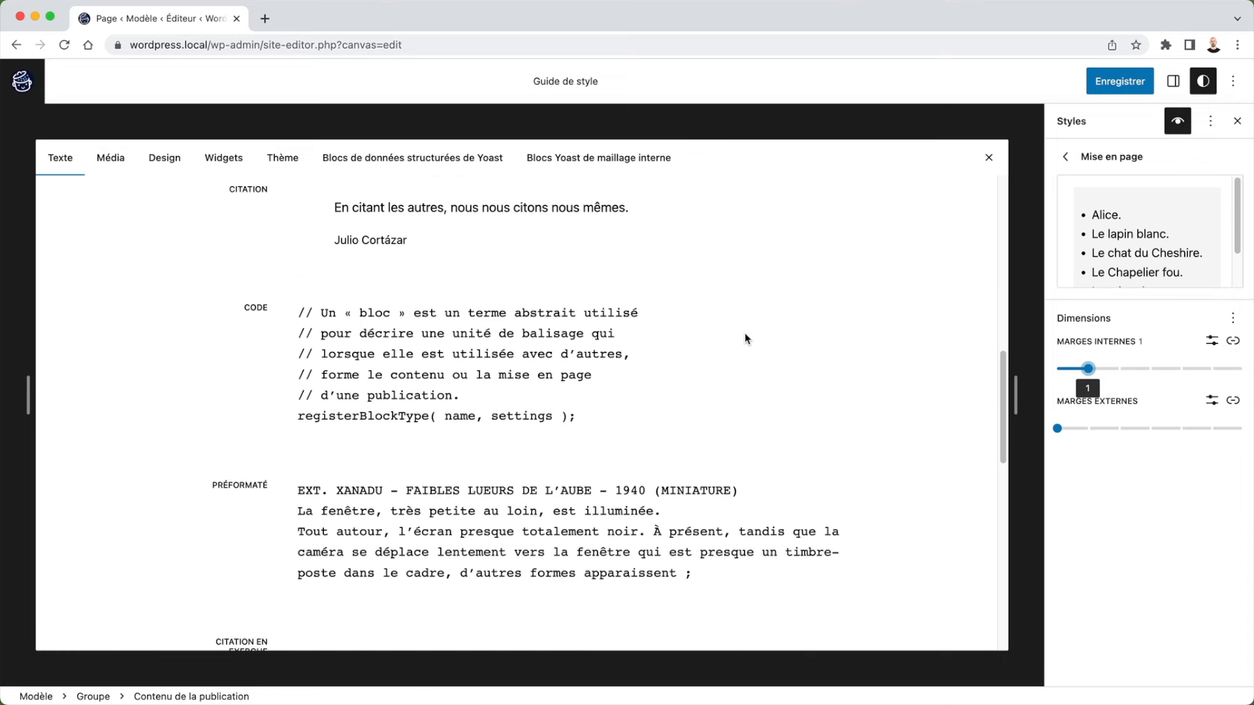
pyautogui.scroll(12, 746, 339)
pyautogui.scroll(-1, 745, 338)
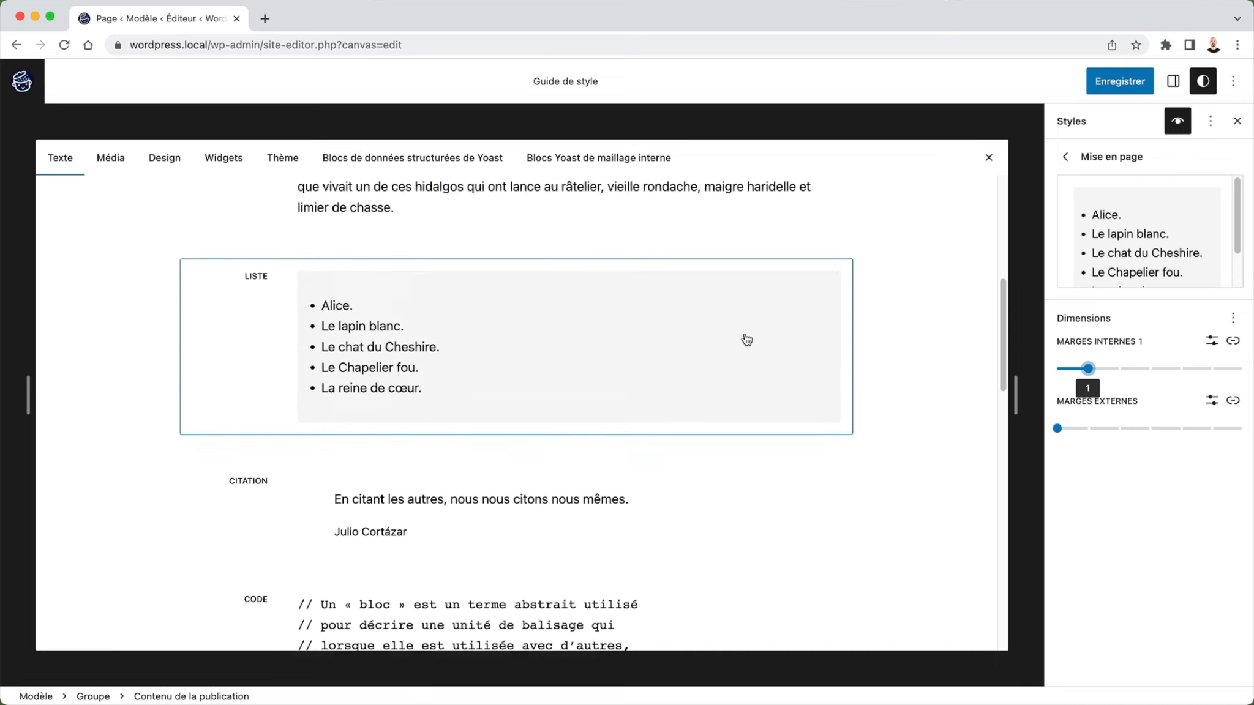
pyautogui.scroll(3, 745, 338)
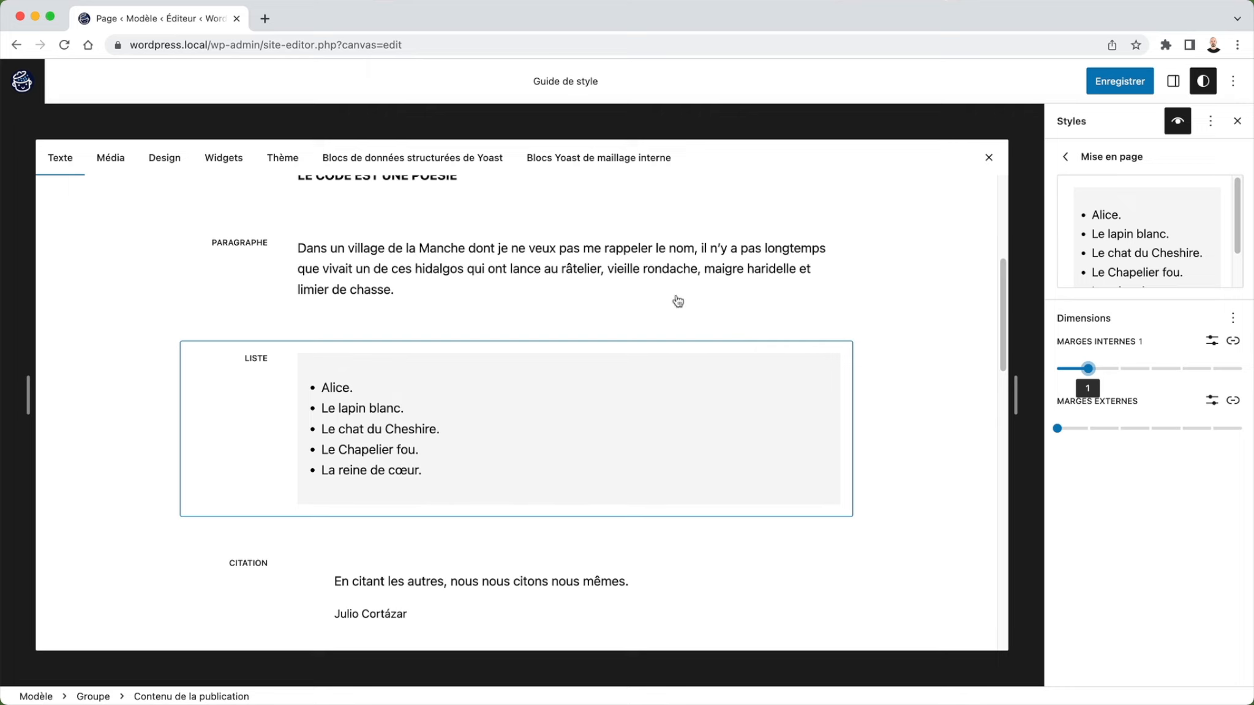
pyautogui.scroll(5, 701, 433)
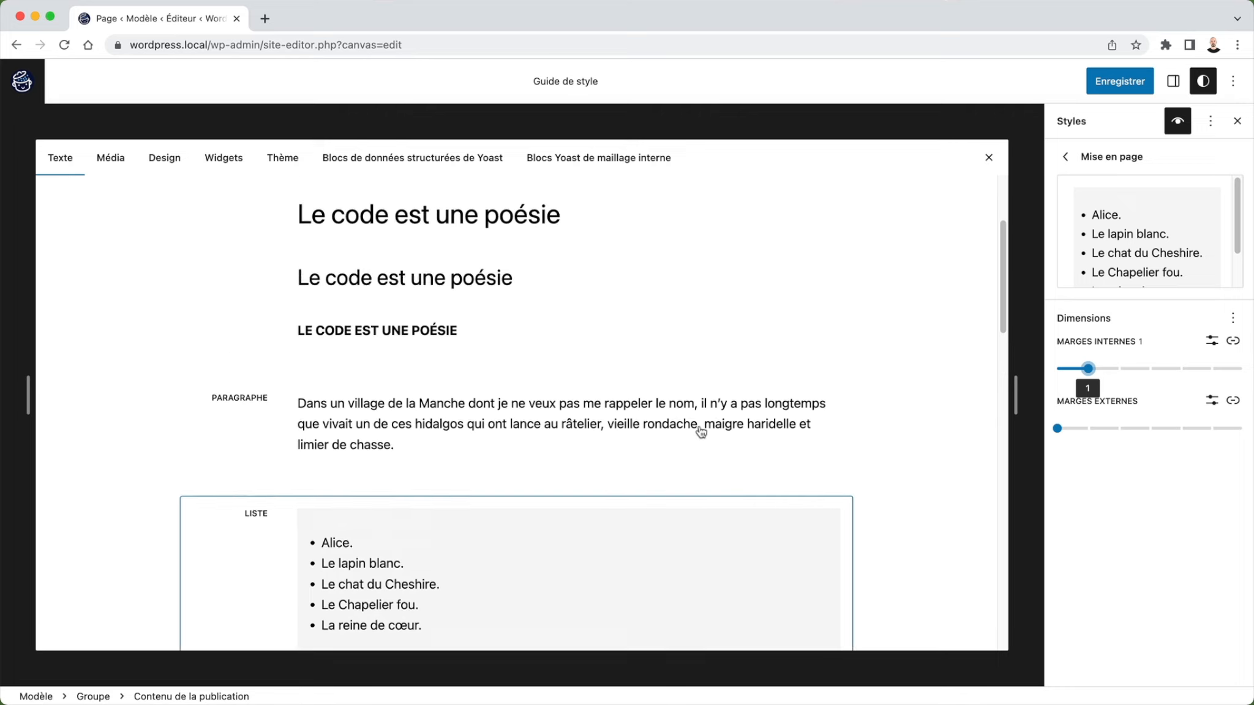
# Look through the style guide's Média, Design and Widgets block previews
pyautogui.click(109, 158)
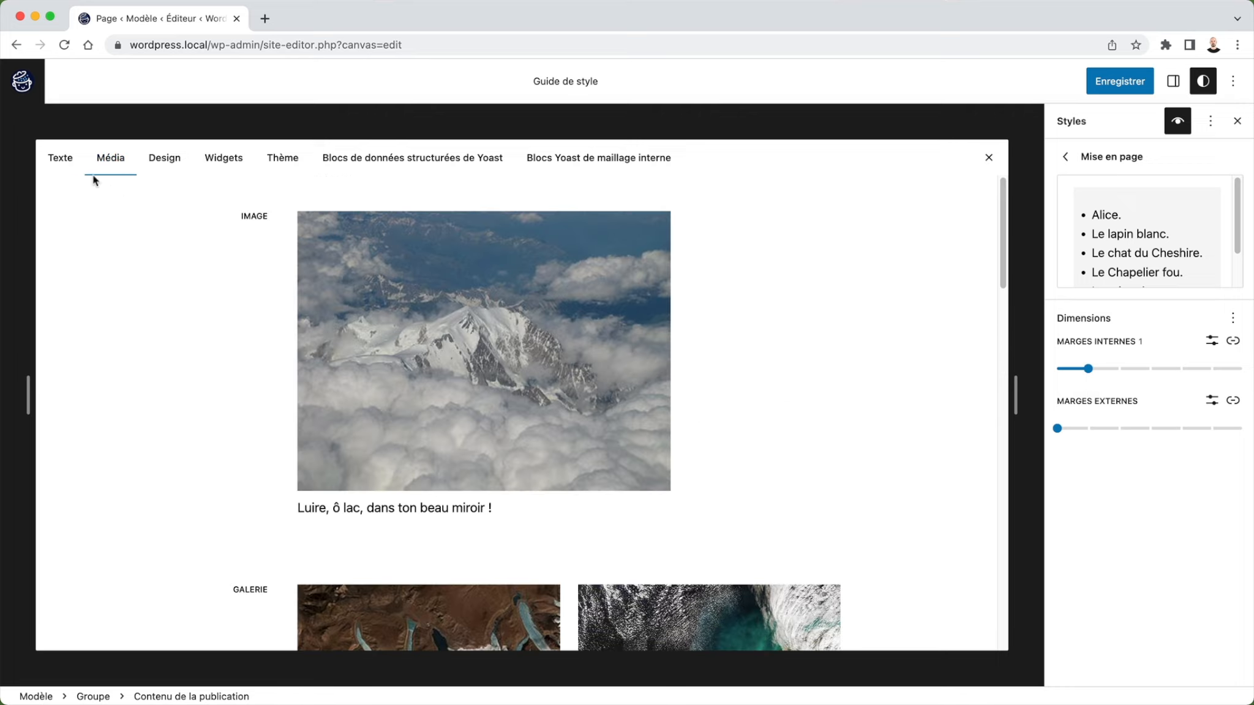
pyautogui.click(164, 161)
pyautogui.click(218, 160)
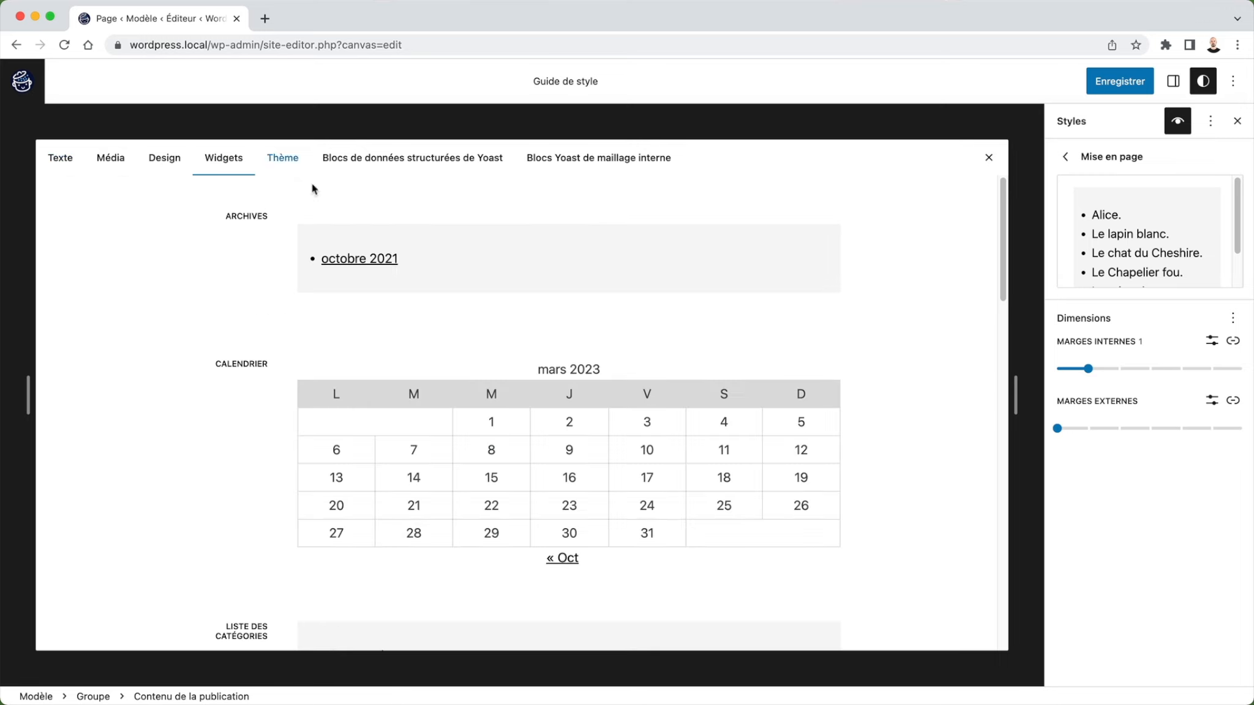
pyautogui.scroll(-5, 384, 241)
pyautogui.scroll(5, 385, 241)
# Return to the Liste block's preview among the text blocks and remove its Ternaire background colour
pyautogui.click(61, 161)
pyautogui.scroll(-5, 347, 328)
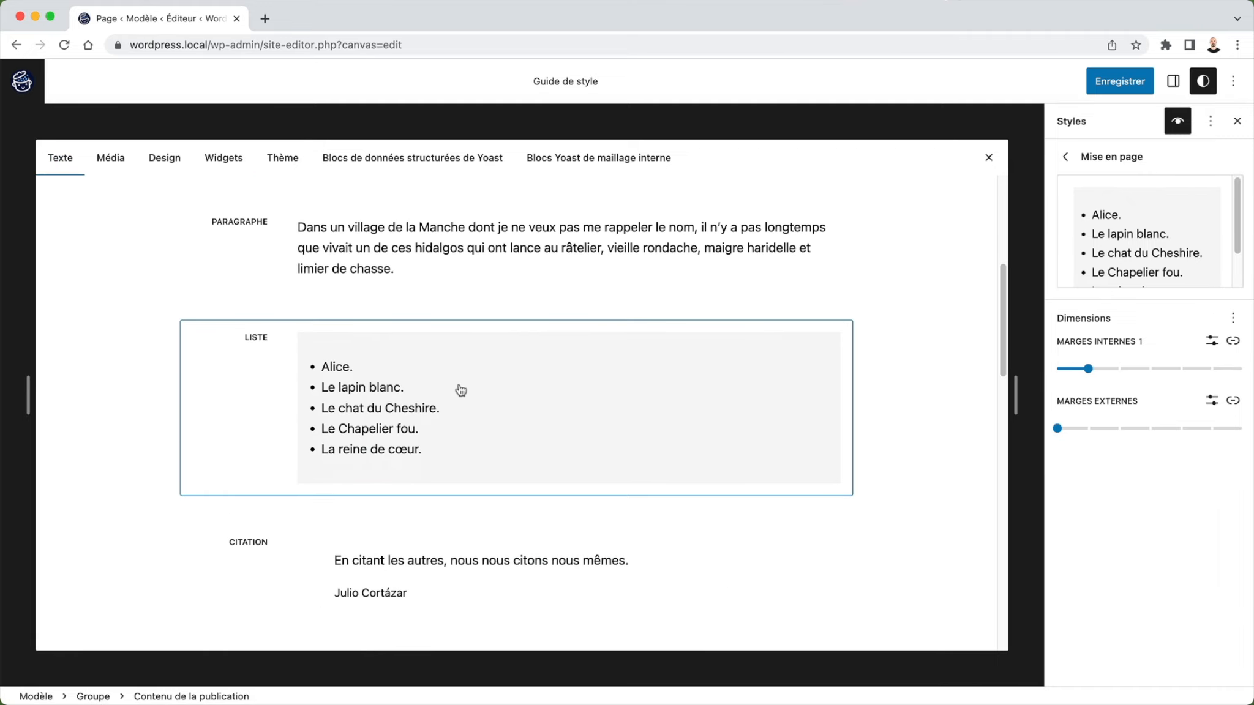
pyautogui.click(461, 390)
pyautogui.click(1092, 370)
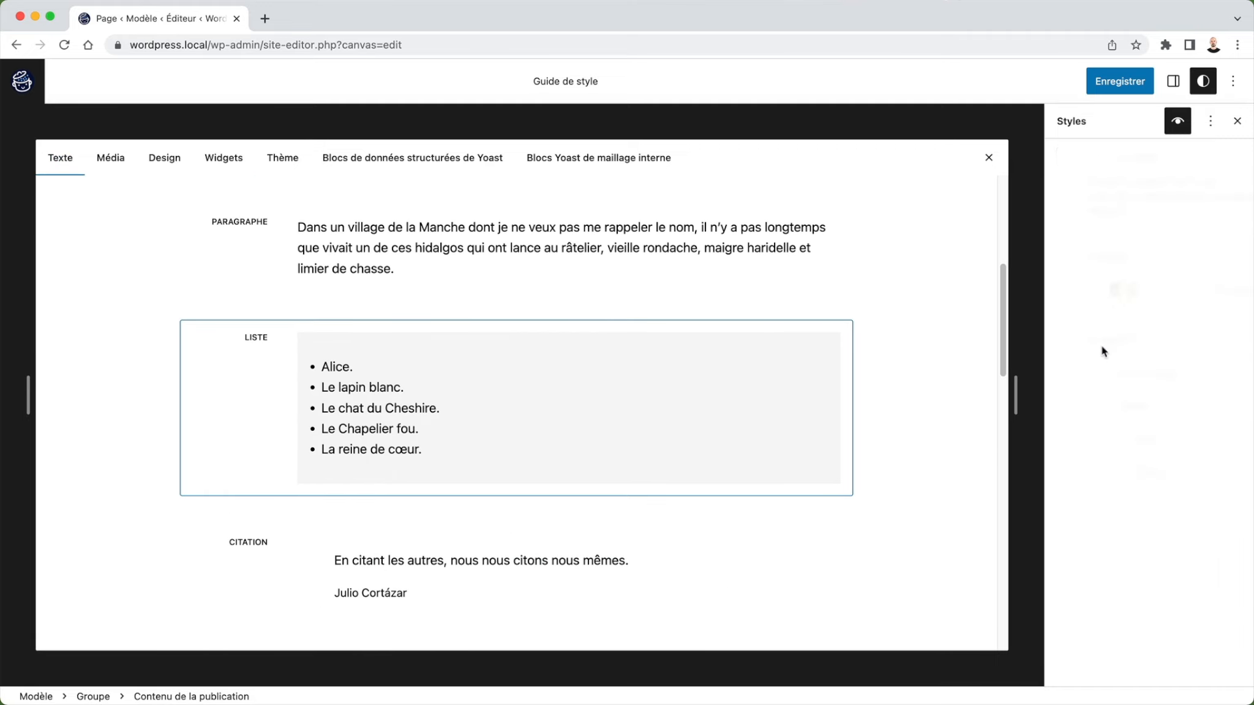
pyautogui.click(1098, 484)
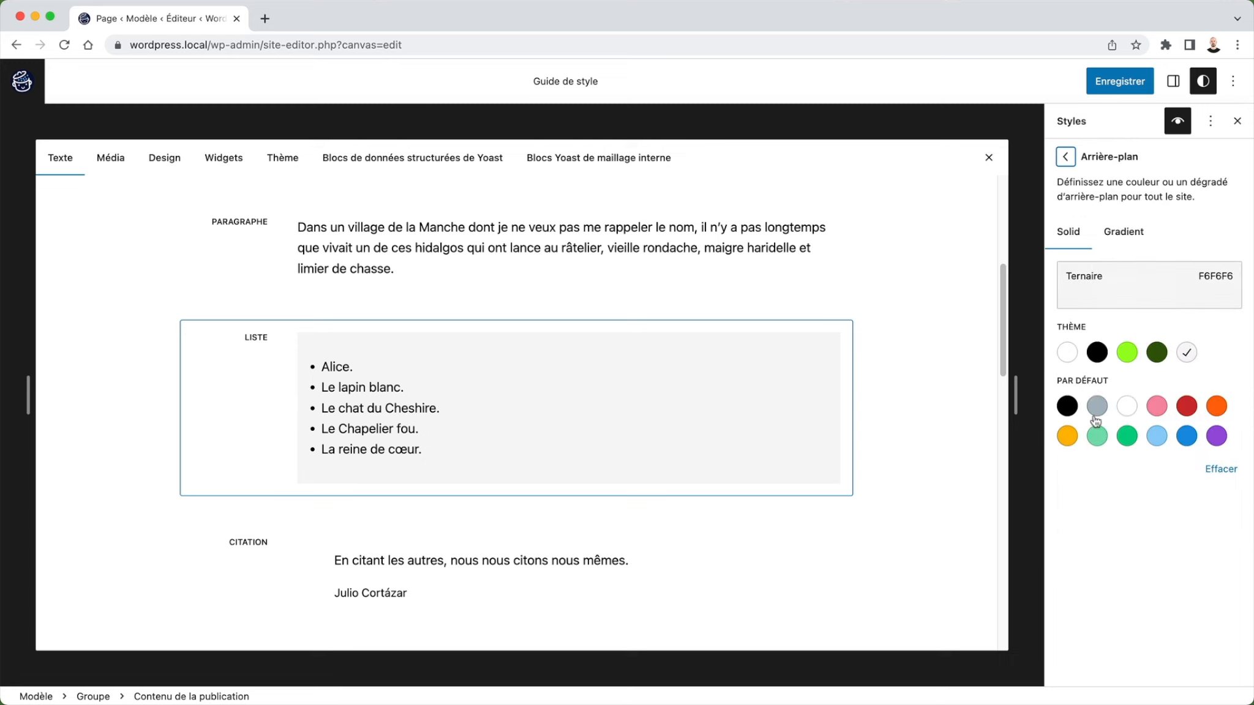
pyautogui.click(1186, 352)
pyautogui.click(1066, 157)
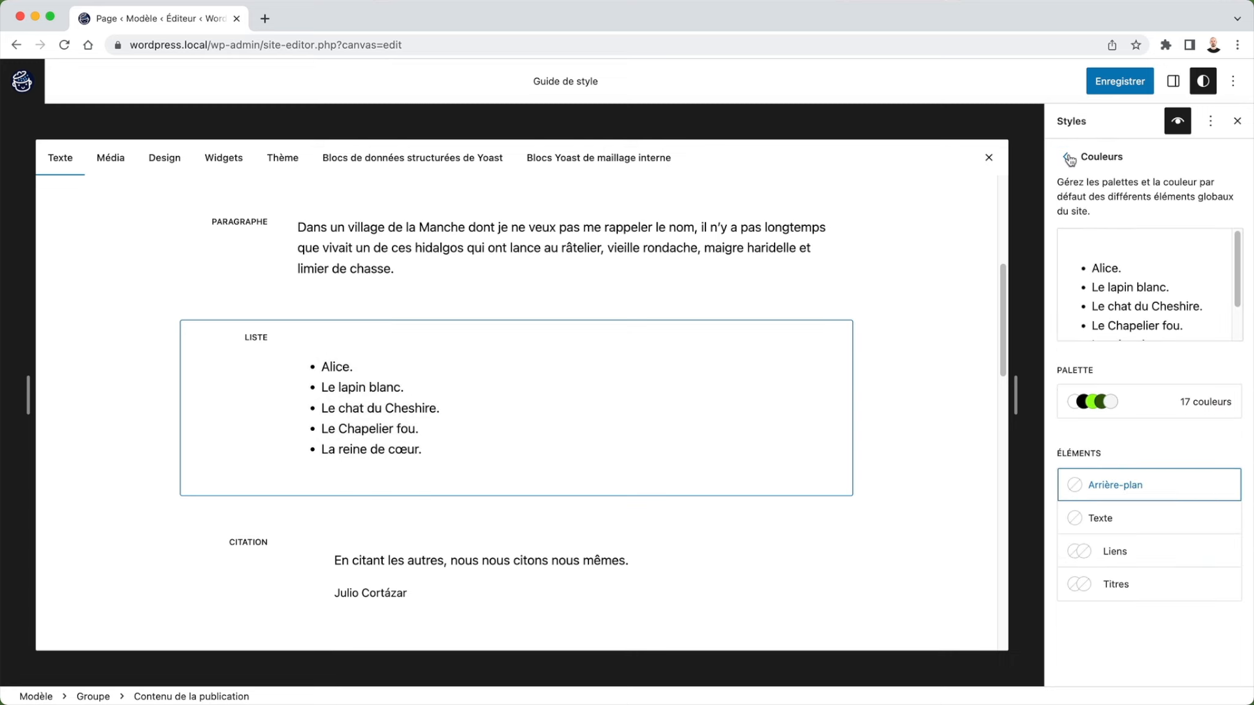
# Set the Liste block's inner margins (Marges internes) to 0 in its layout settings
pyautogui.click(1065, 163)
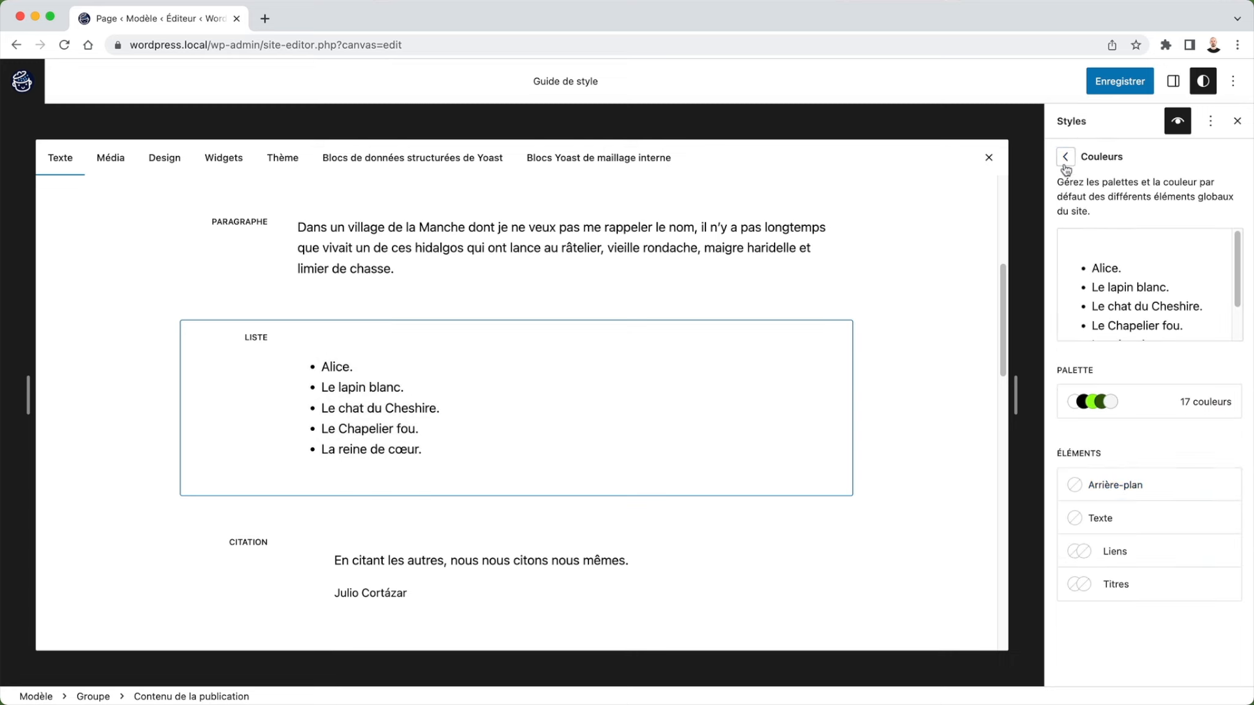
pyautogui.click(1065, 157)
pyautogui.click(1096, 381)
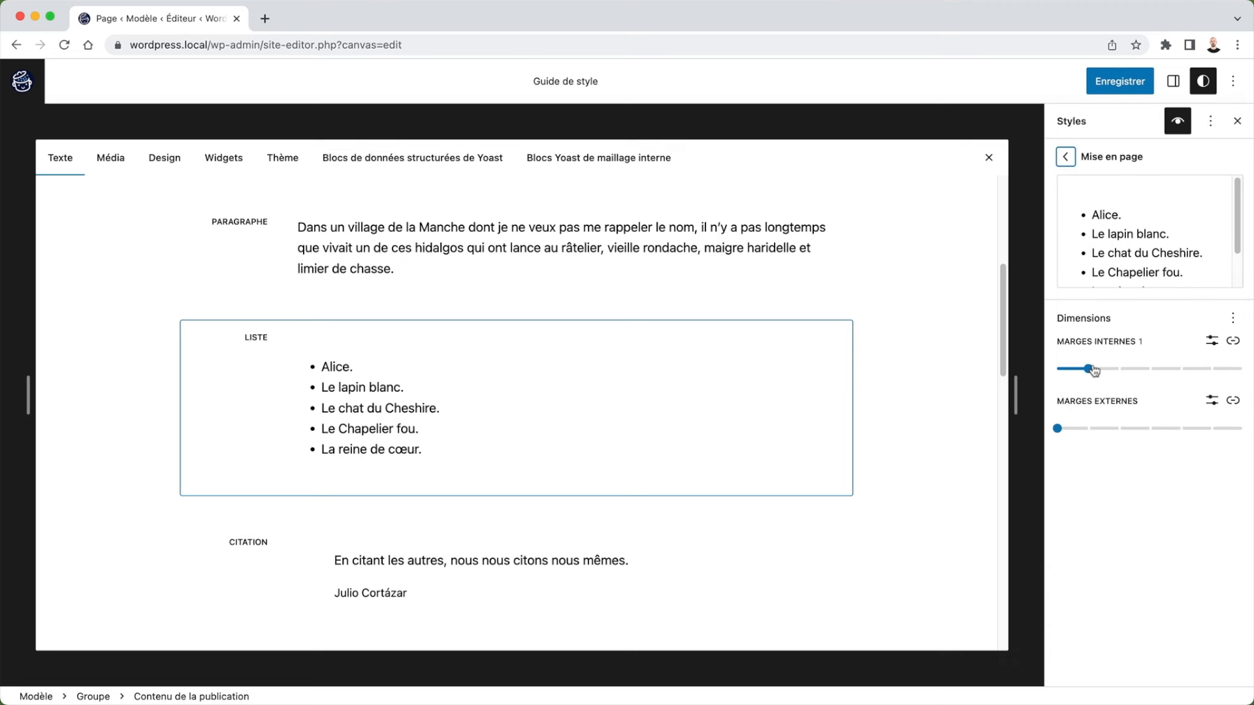
pyautogui.moveTo(1094, 370); pyautogui.dragTo(1048, 366)
# Save the changed Custom Styles of the site, close the style guide and return to the Liste block's style overview
pyautogui.click(1120, 81)
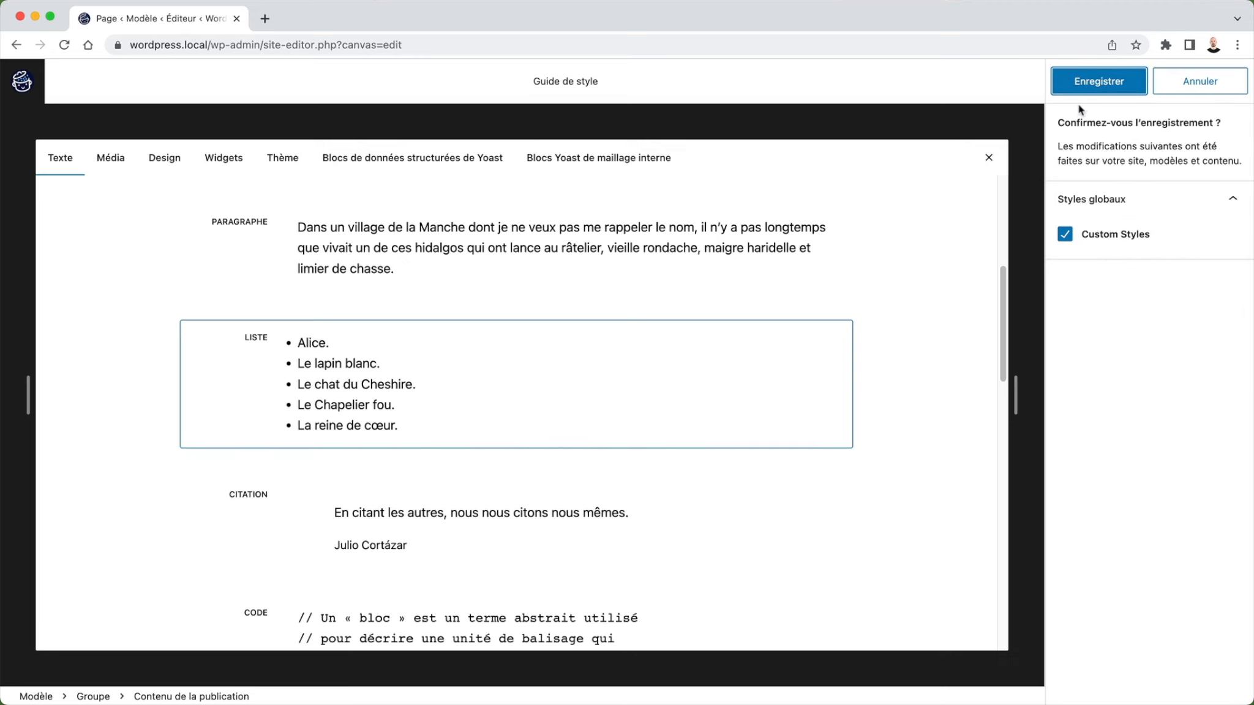
pyautogui.click(1080, 91)
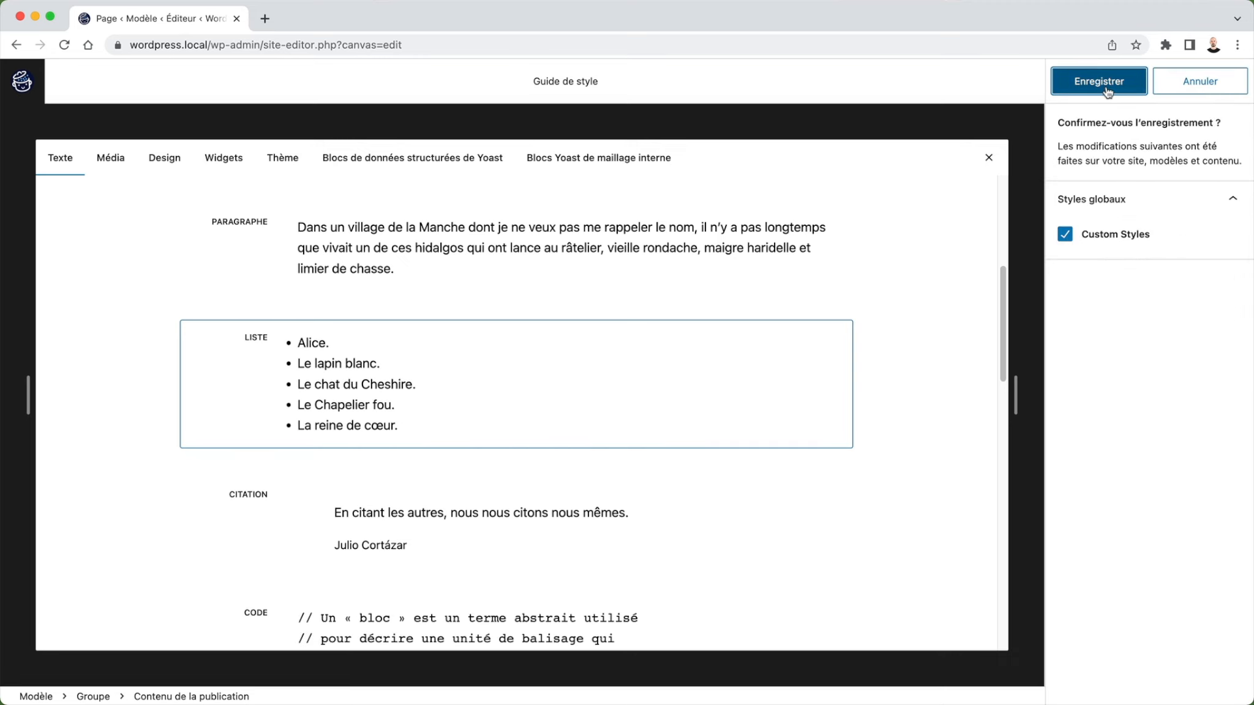
pyautogui.click(987, 159)
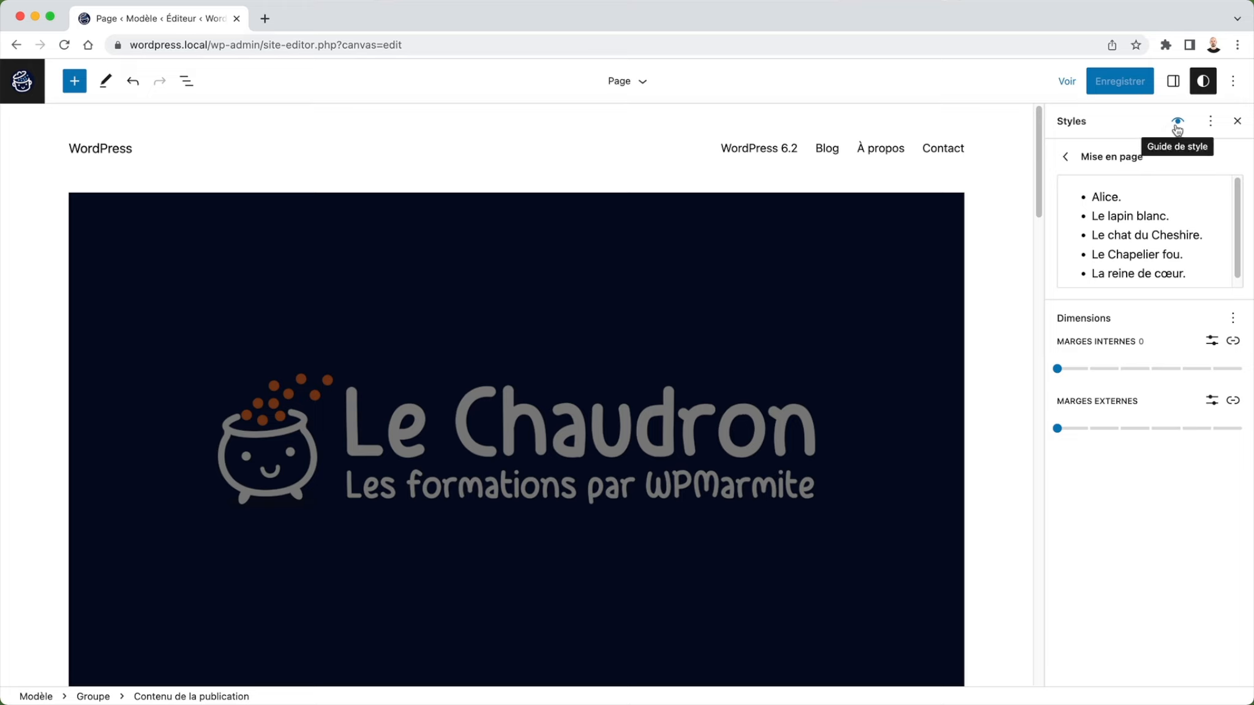
pyautogui.click(1065, 157)
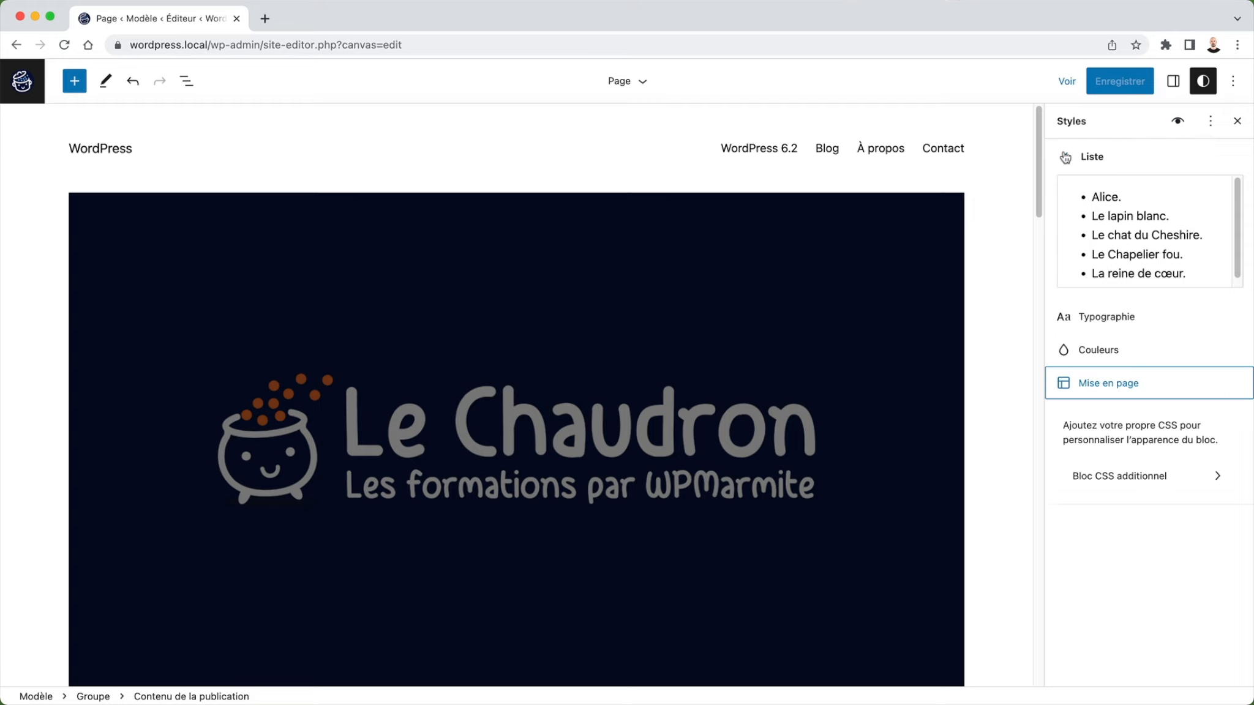
# Reopen the style guide, choose the Bouton block among the Design previews and open its Contour style variation
pyautogui.click(1176, 121)
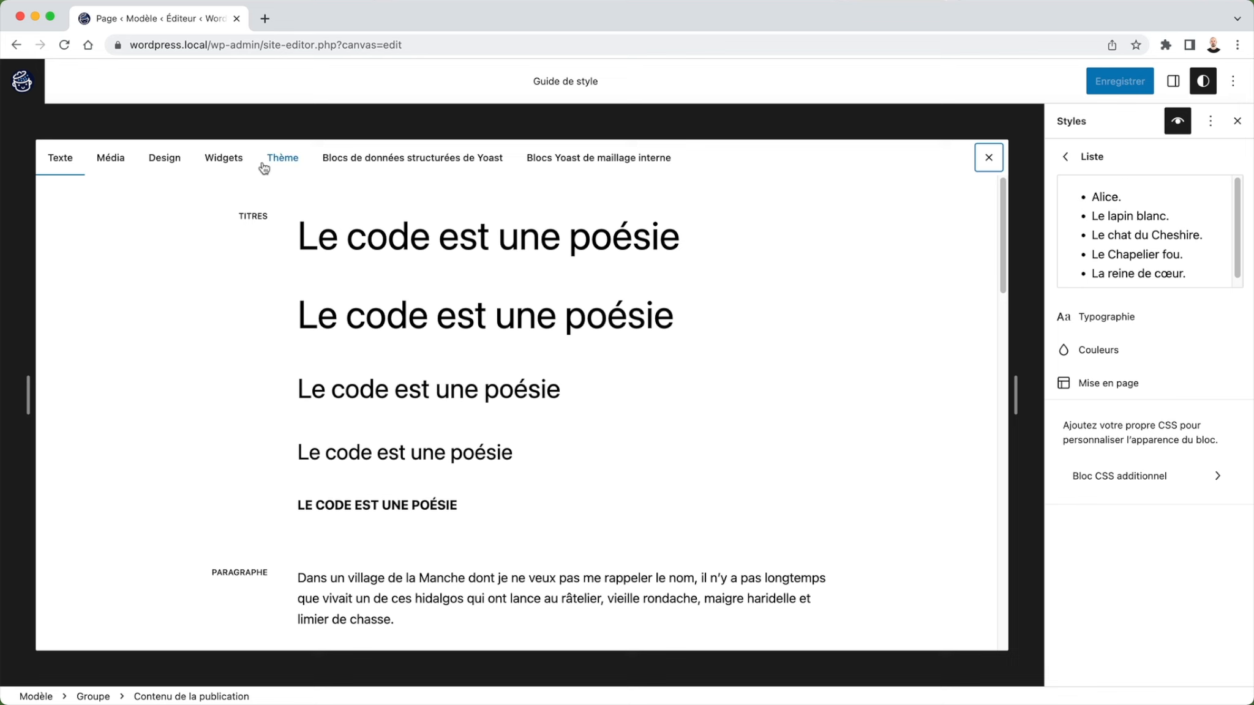
pyautogui.click(164, 158)
pyautogui.click(467, 219)
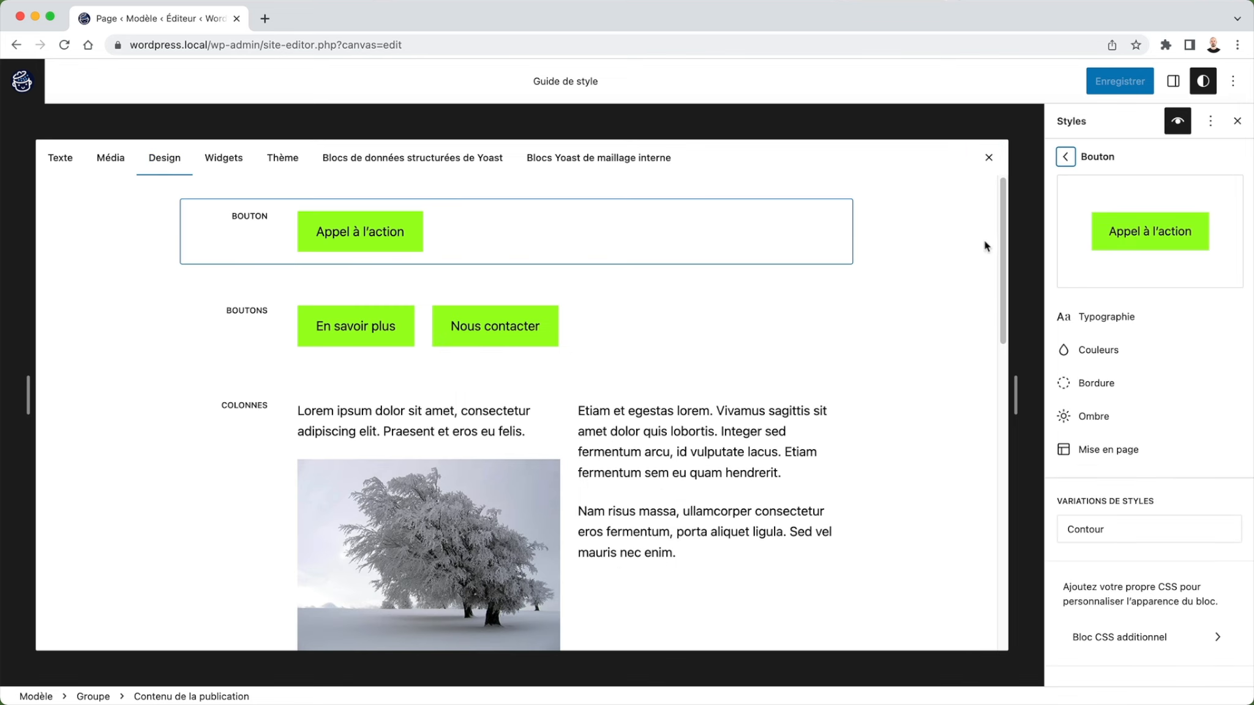
pyautogui.click(1096, 529)
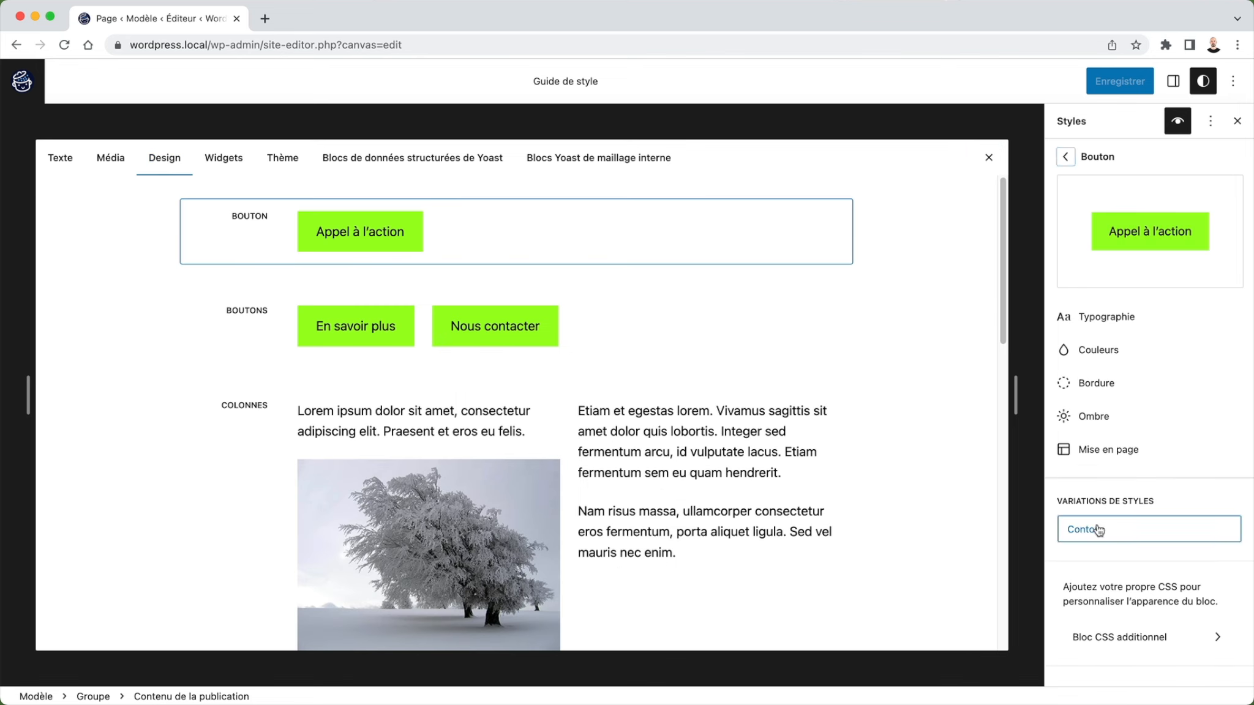
pyautogui.click(1065, 156)
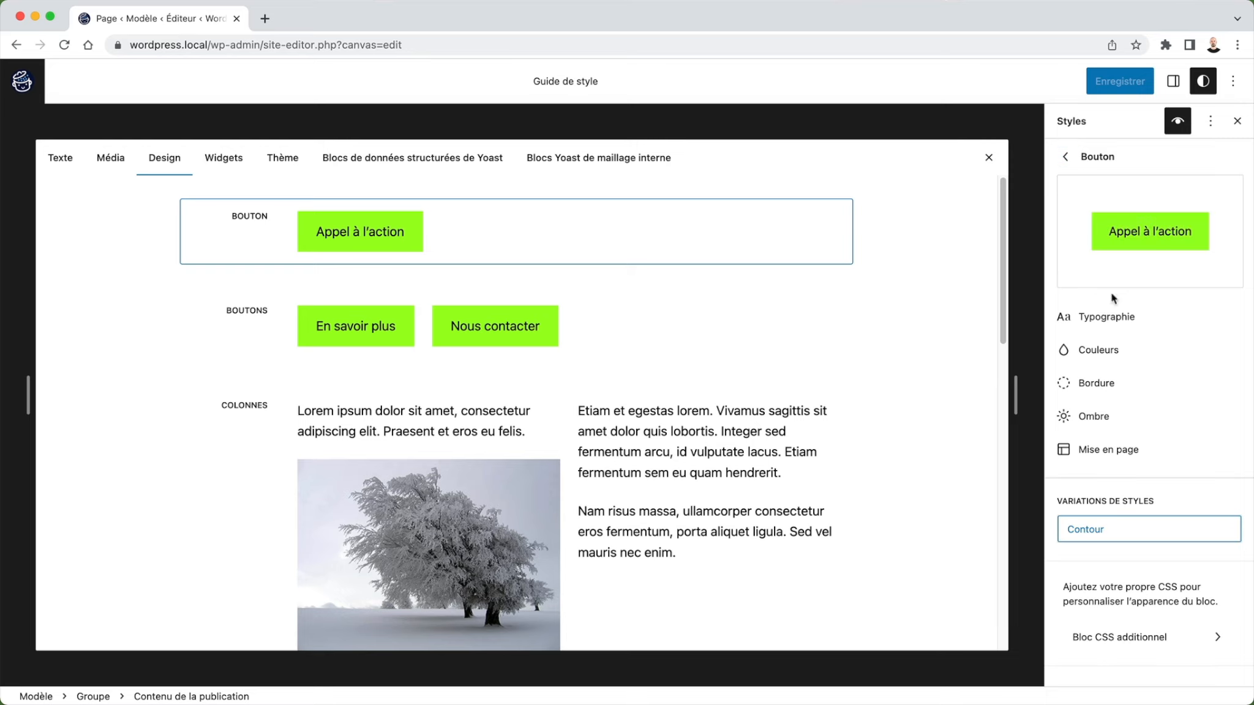
pyautogui.click(1102, 527)
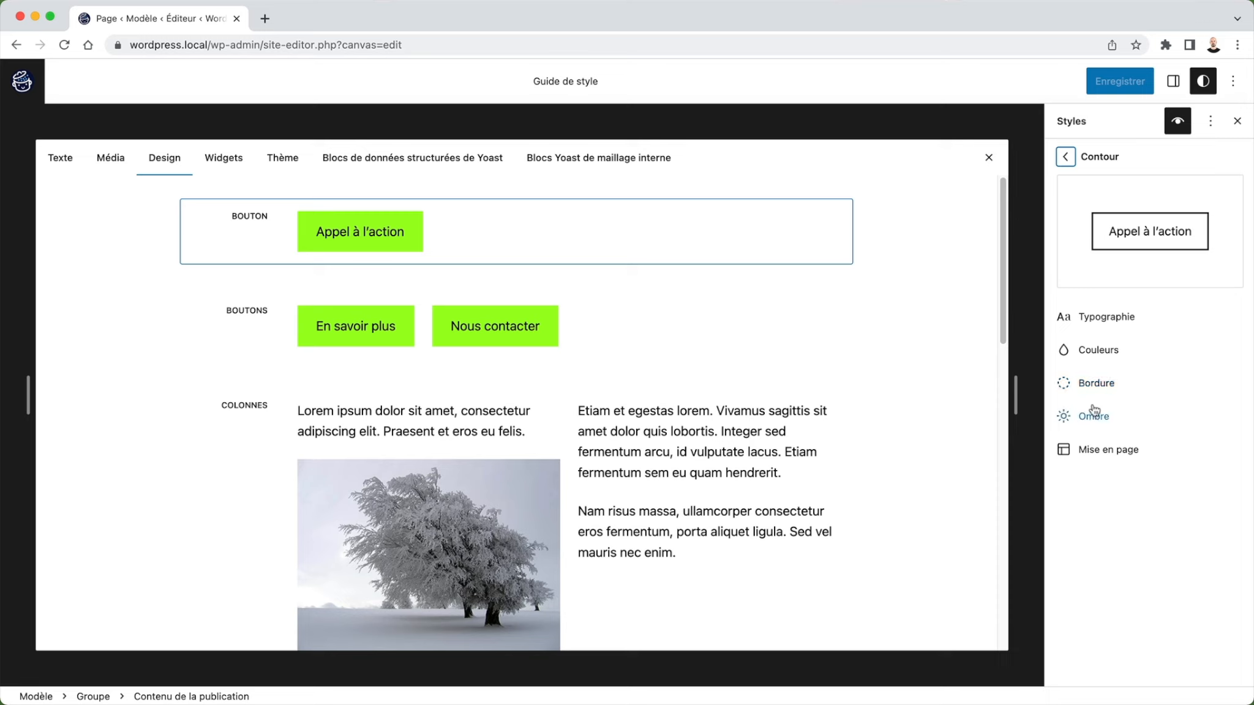
# Try the border radius setting of the Bouton block's Contour variation, clear the value and return to the variation's overview
pyautogui.click(1097, 385)
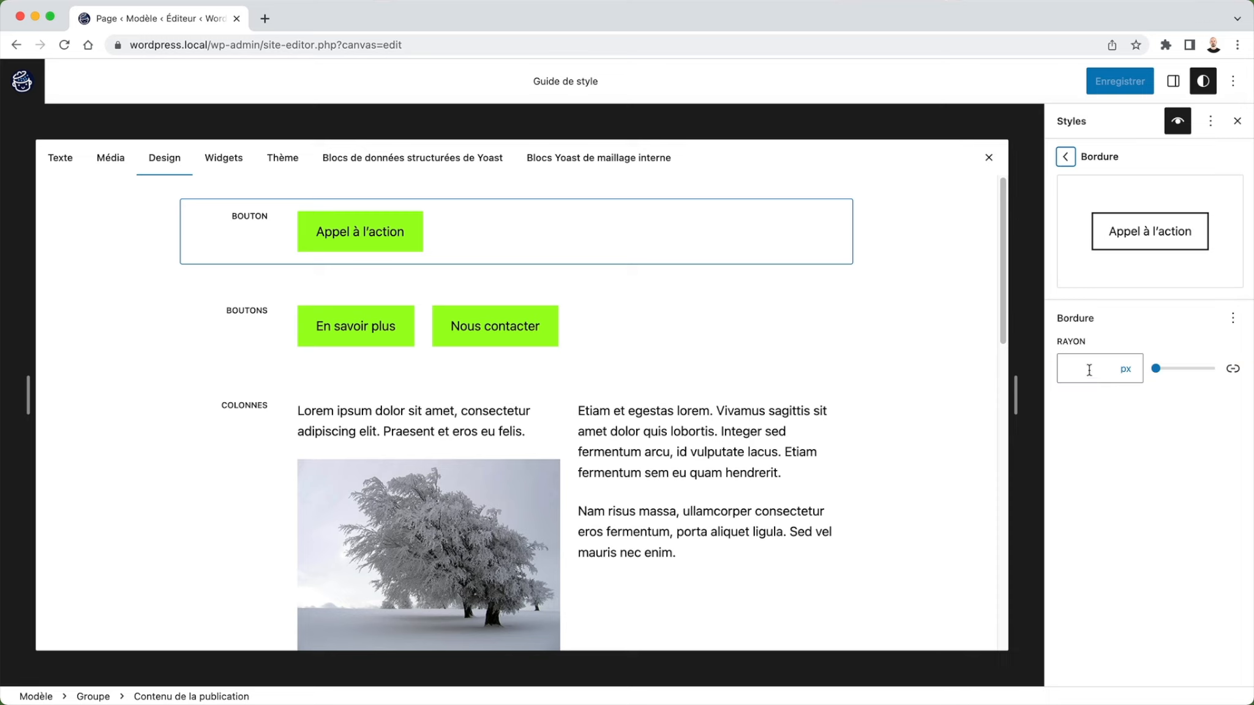
pyautogui.moveTo(1155, 368)
pyautogui.mouseDown()
pyautogui.moveTo(1189, 368)
pyautogui.moveTo(1137, 373)
pyautogui.mouseUp()
pyautogui.click(1102, 370)
pyautogui.press('BackSpace')
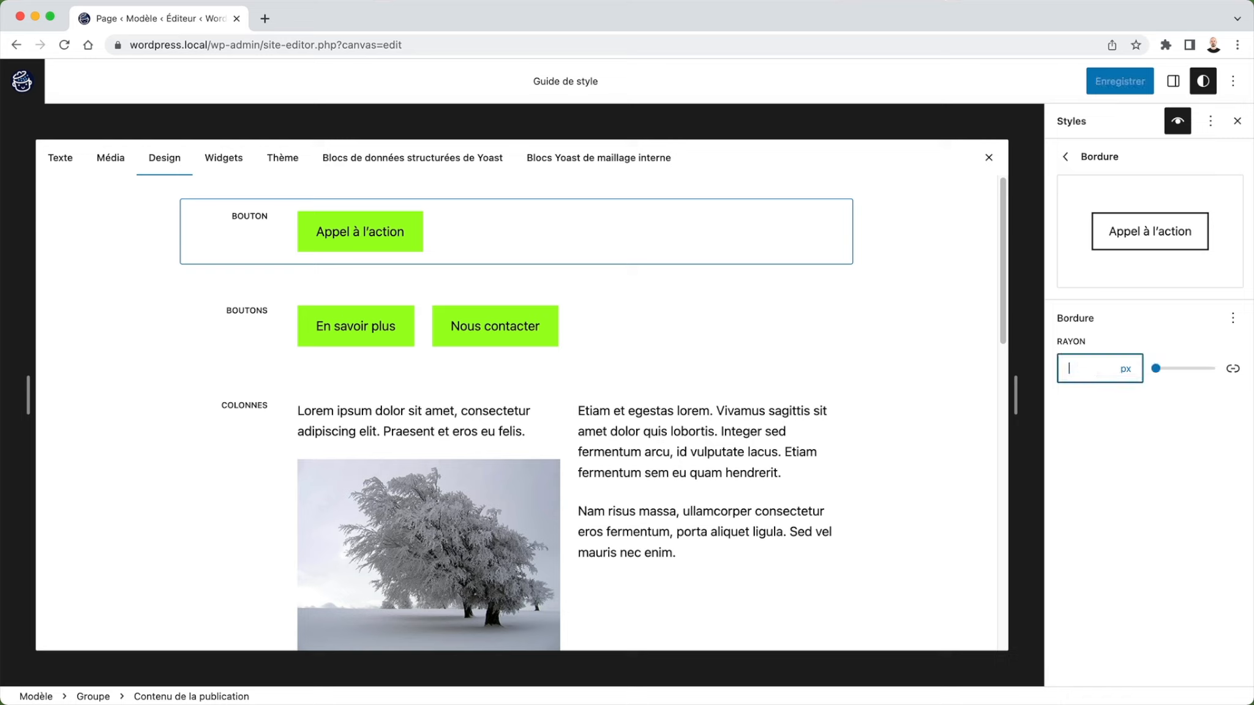
pyautogui.click(1065, 156)
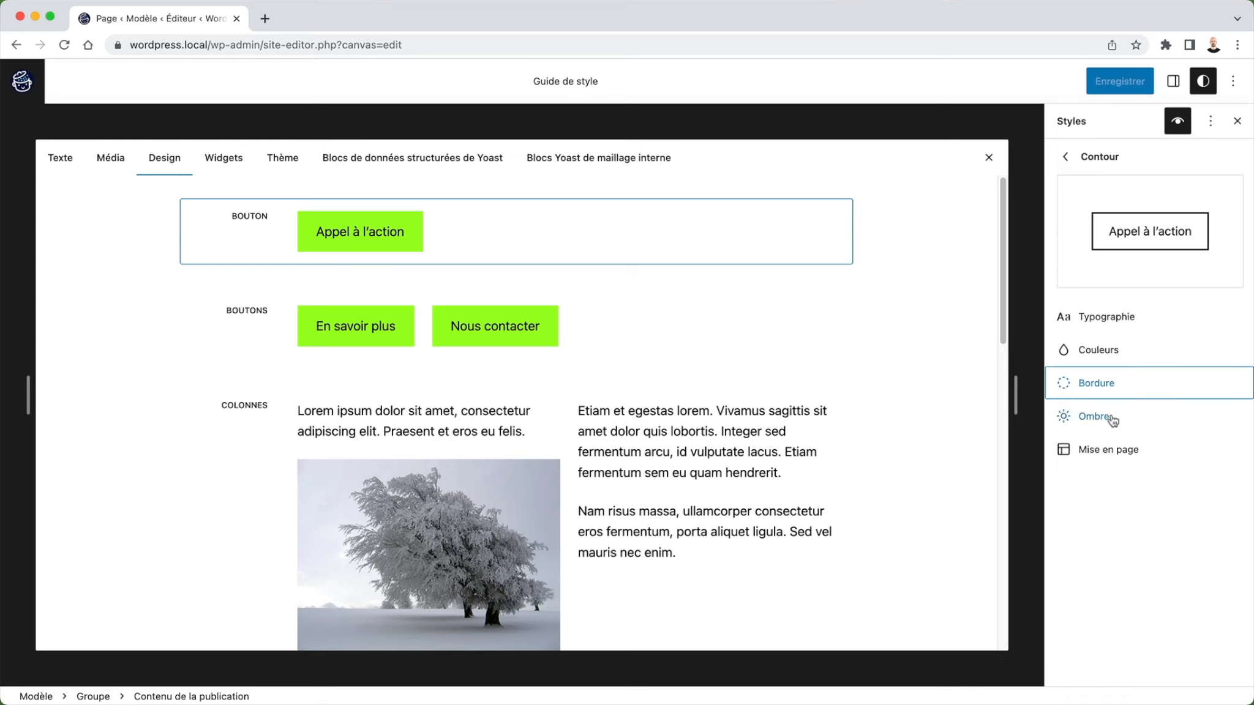
# Try the different shadow presets on the Bouton block's Contour variation, then remove the shadow and return to the variation's overview
pyautogui.click(1081, 413)
pyautogui.click(1094, 359)
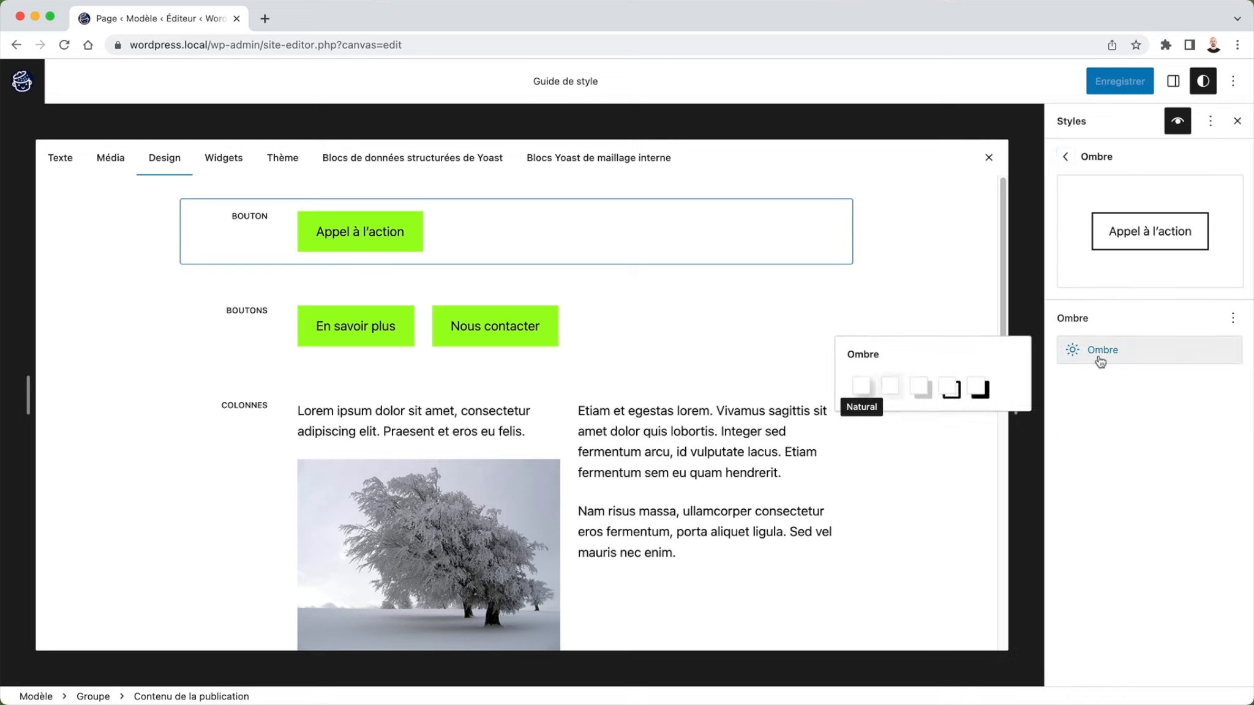
pyautogui.click(890, 393)
pyautogui.click(919, 395)
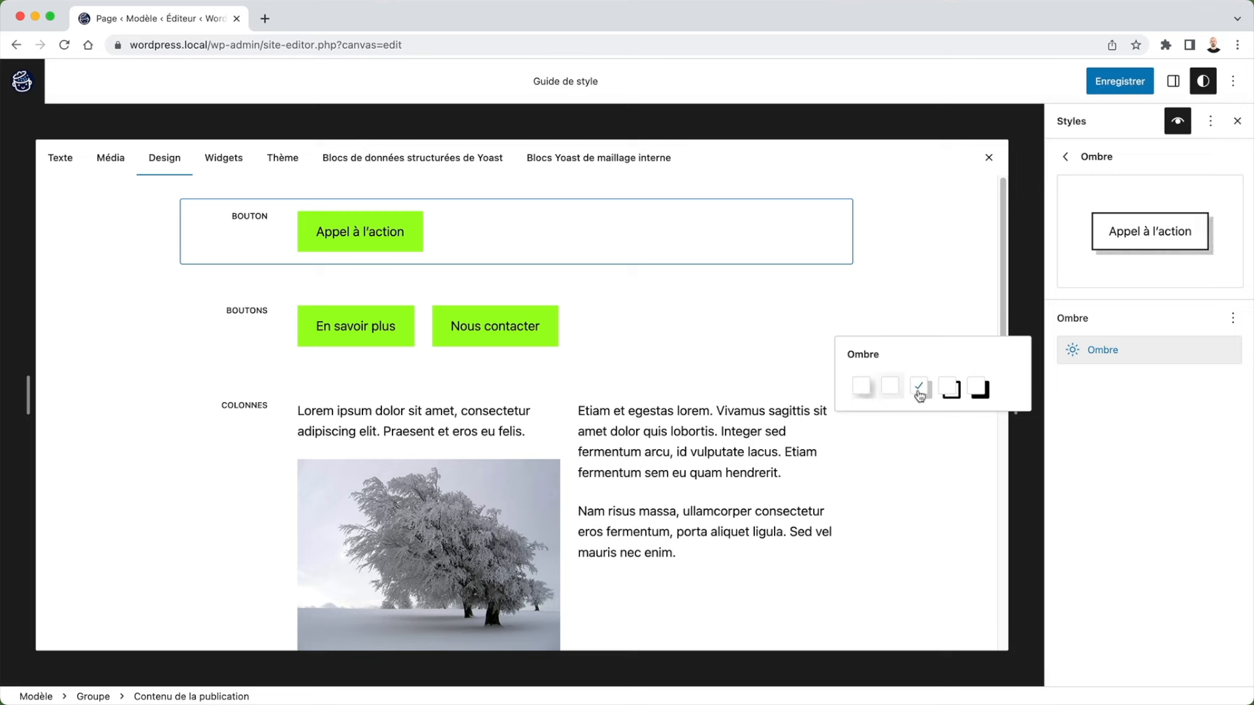
pyautogui.click(950, 395)
pyautogui.click(979, 391)
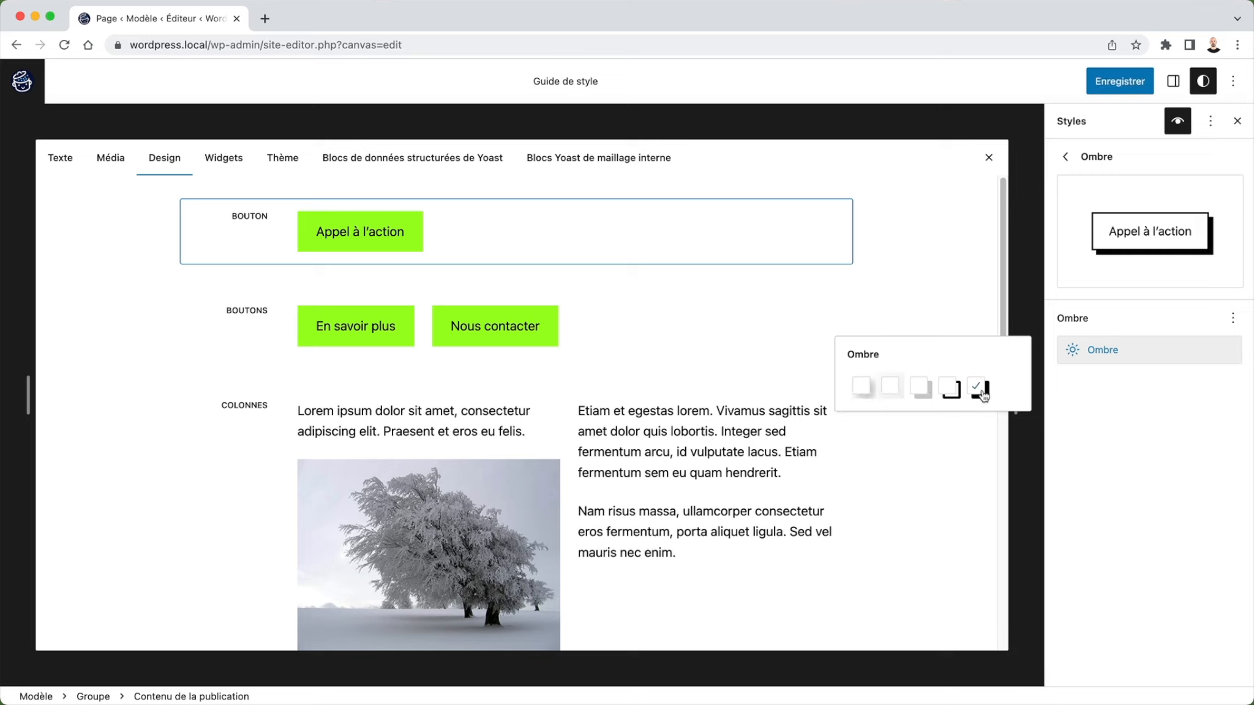
pyautogui.click(951, 391)
pyautogui.click(863, 390)
pyautogui.click(887, 390)
pyautogui.click(887, 390)
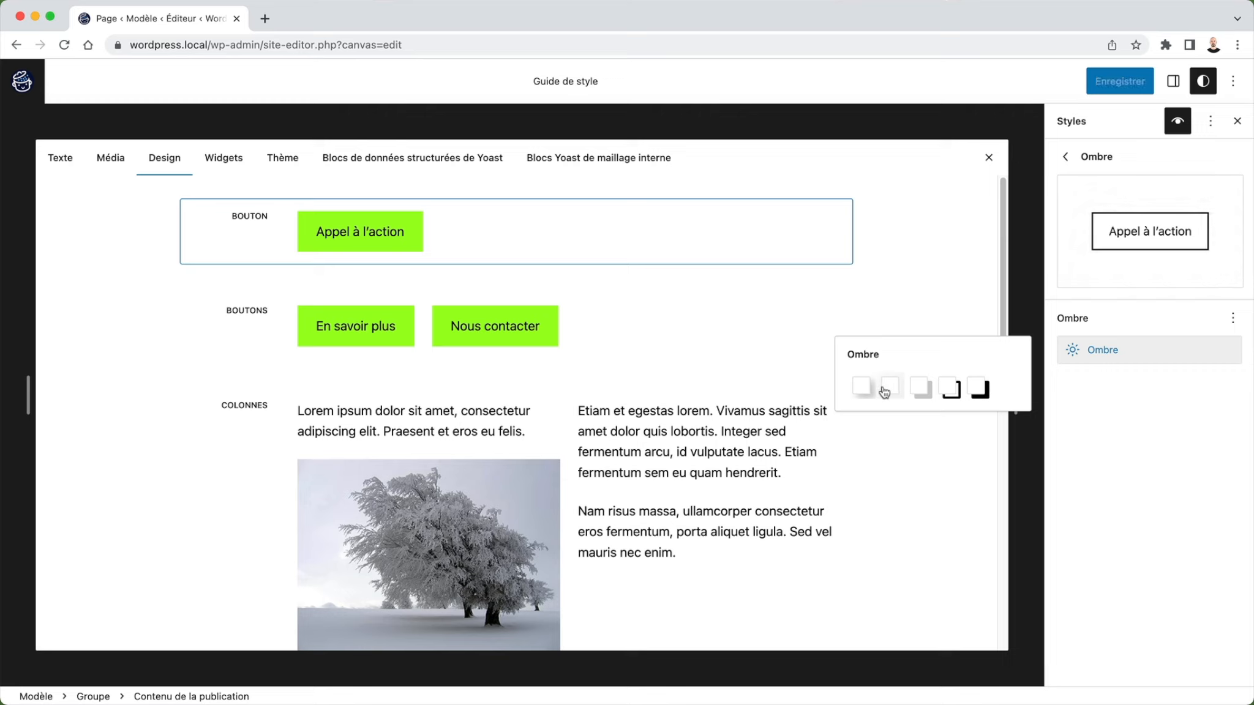
pyautogui.click(884, 391)
pyautogui.click(869, 388)
pyautogui.click(876, 386)
pyautogui.click(1067, 162)
pyautogui.click(1065, 160)
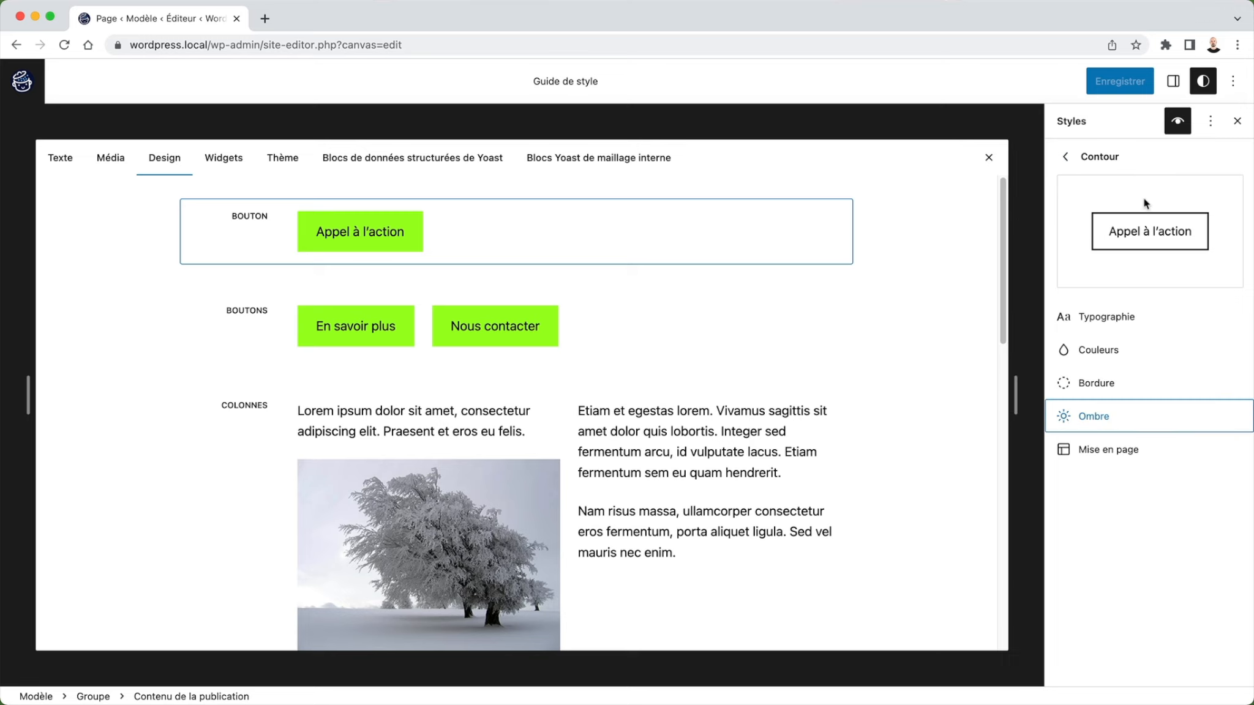
# Close the style guide and select the featured image block above the Accueil title in the Page template
pyautogui.click(989, 157)
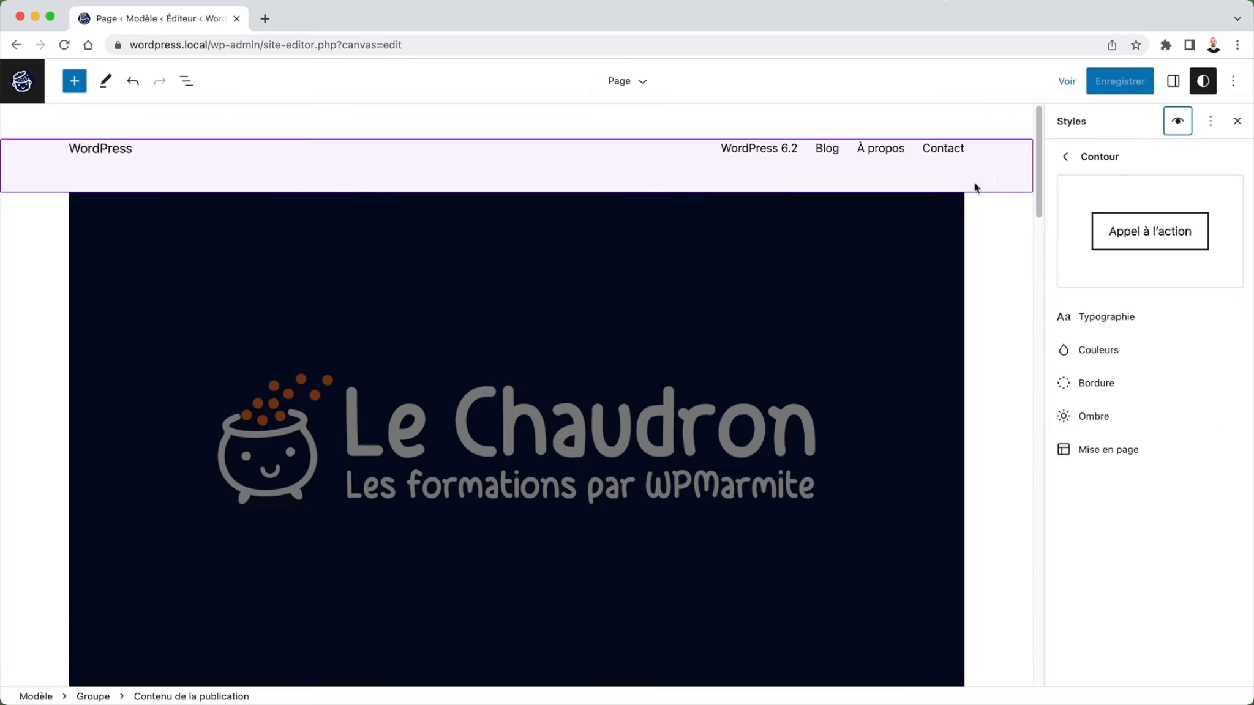
pyautogui.scroll(-2, 475, 374)
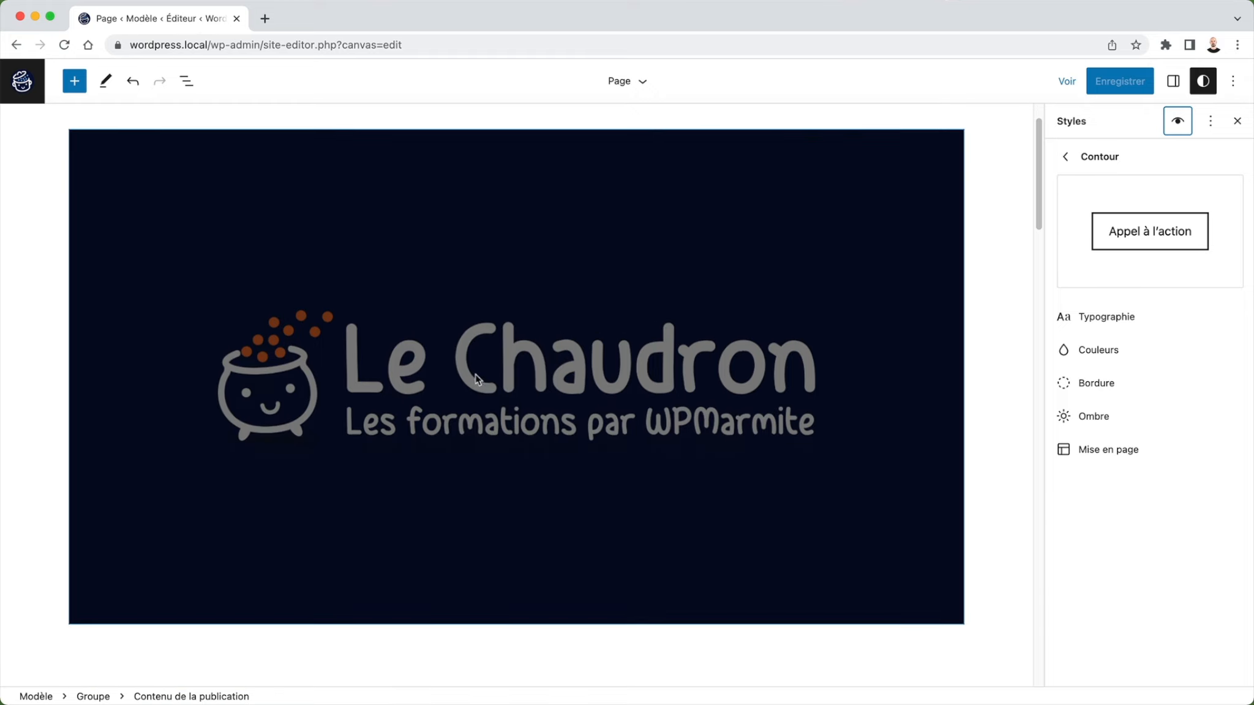
pyautogui.scroll(2, 475, 378)
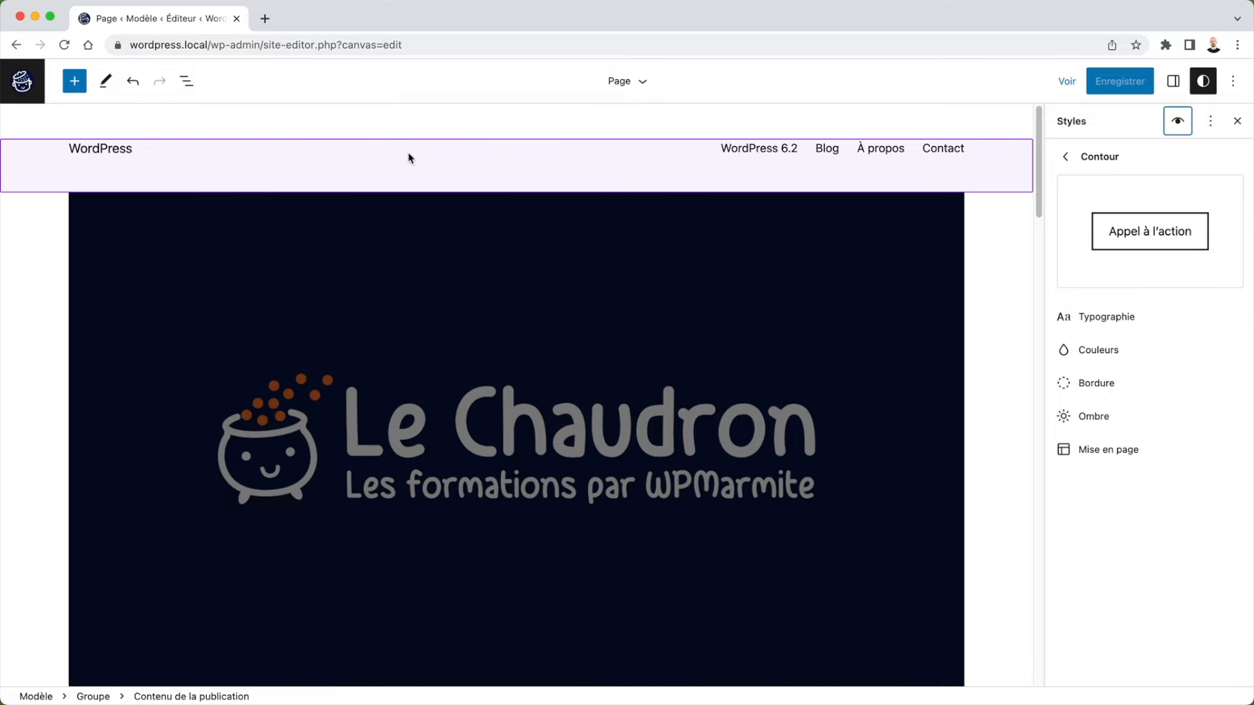
pyautogui.scroll(-5, 406, 302)
pyautogui.click(279, 361)
pyautogui.scroll(-7, 270, 363)
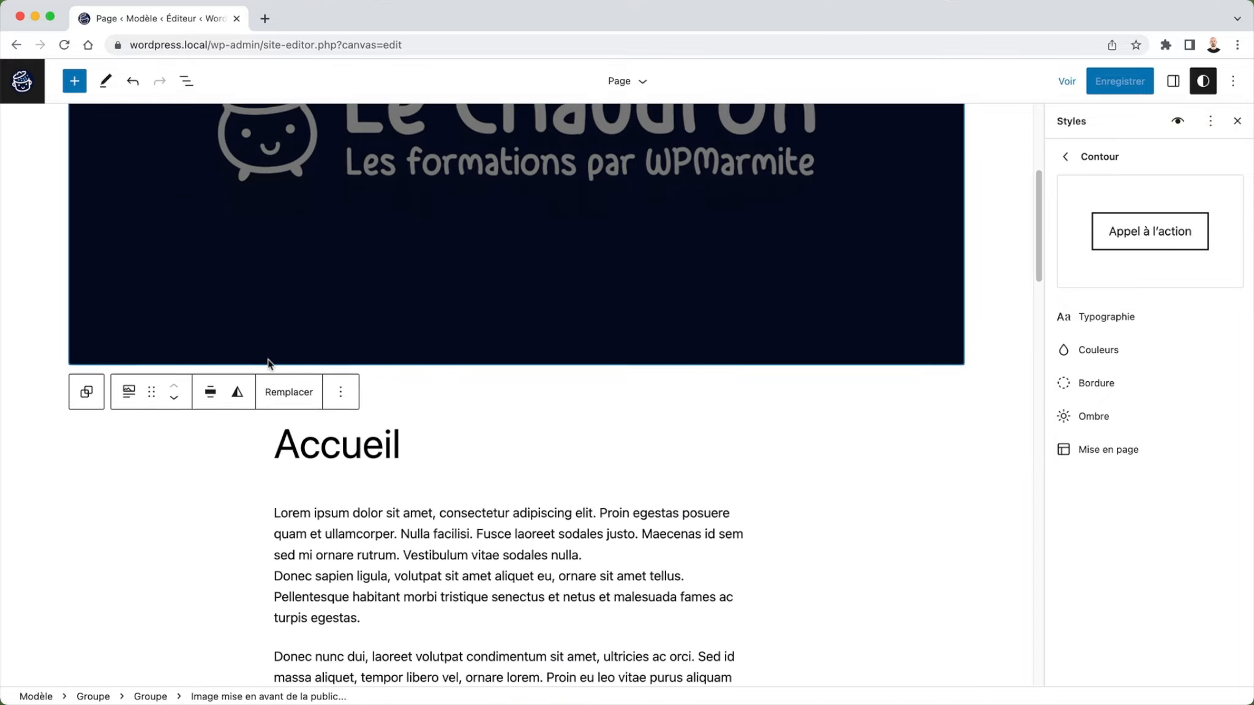
# Select the Commentaires and Pied de page template parts at the end of the Page template in turn to examine their coloured outlines
pyautogui.scroll(-20, 551, 313)
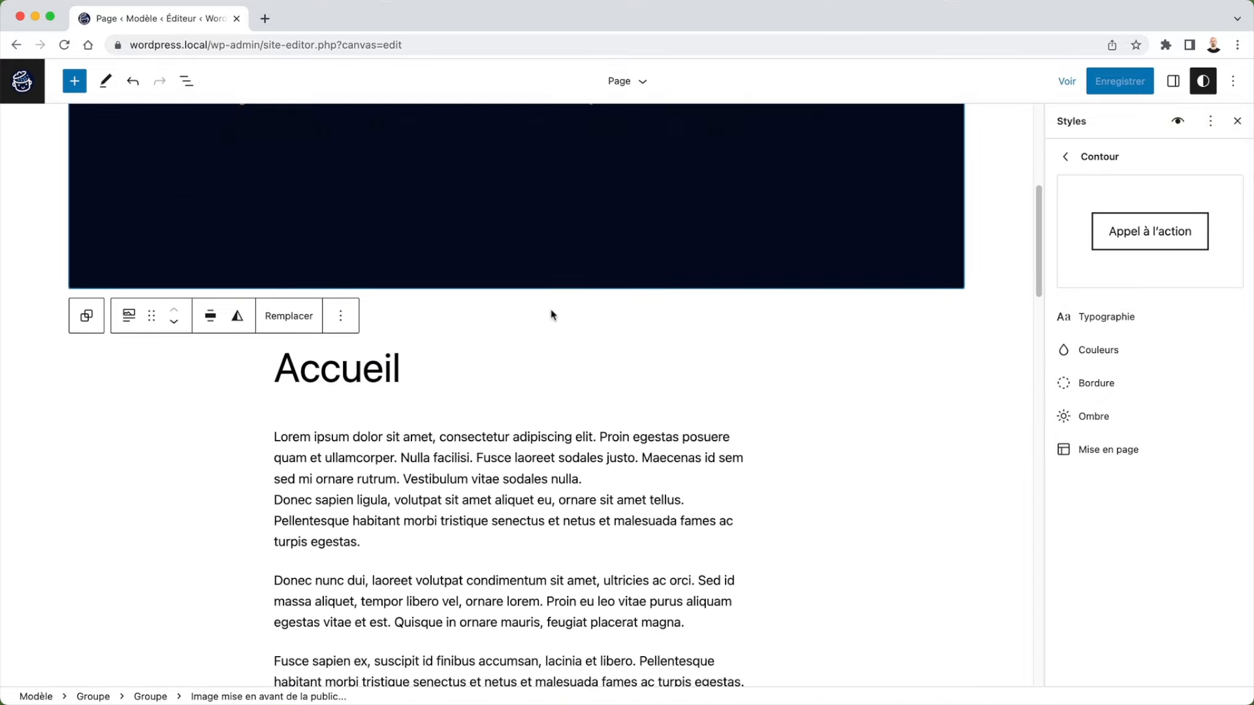
pyautogui.scroll(-12, 553, 314)
pyautogui.click(550, 310)
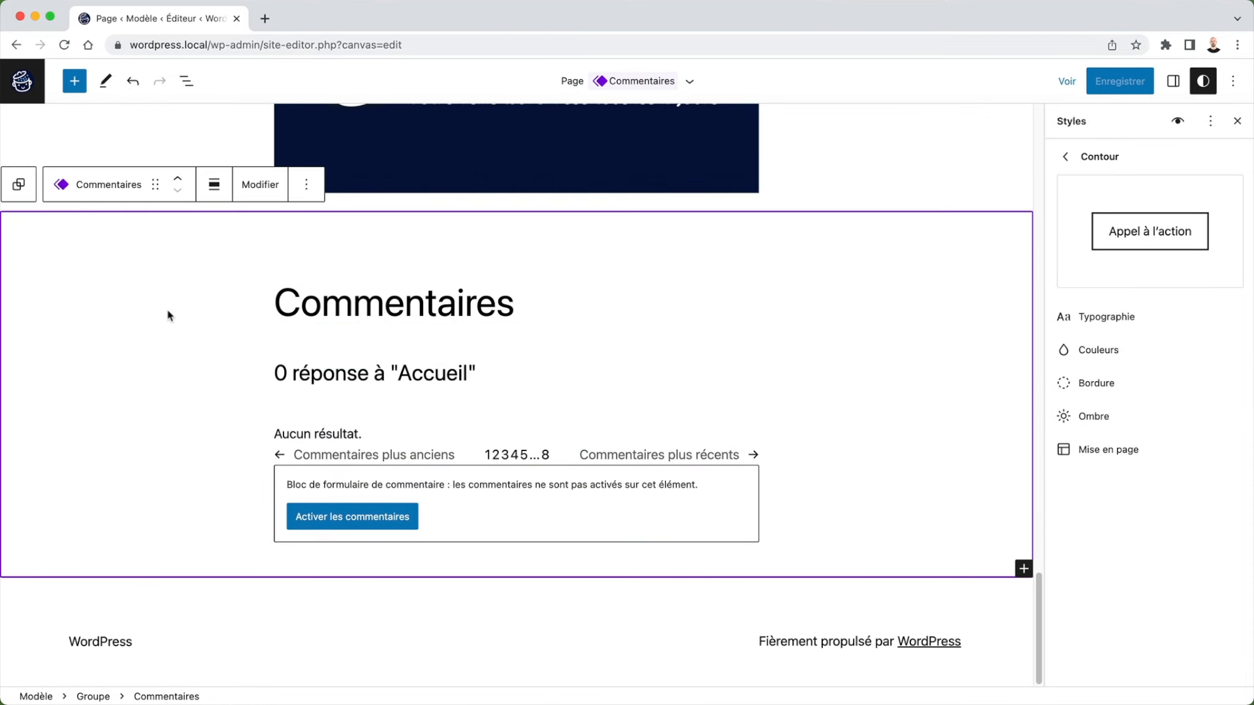
pyautogui.click(184, 636)
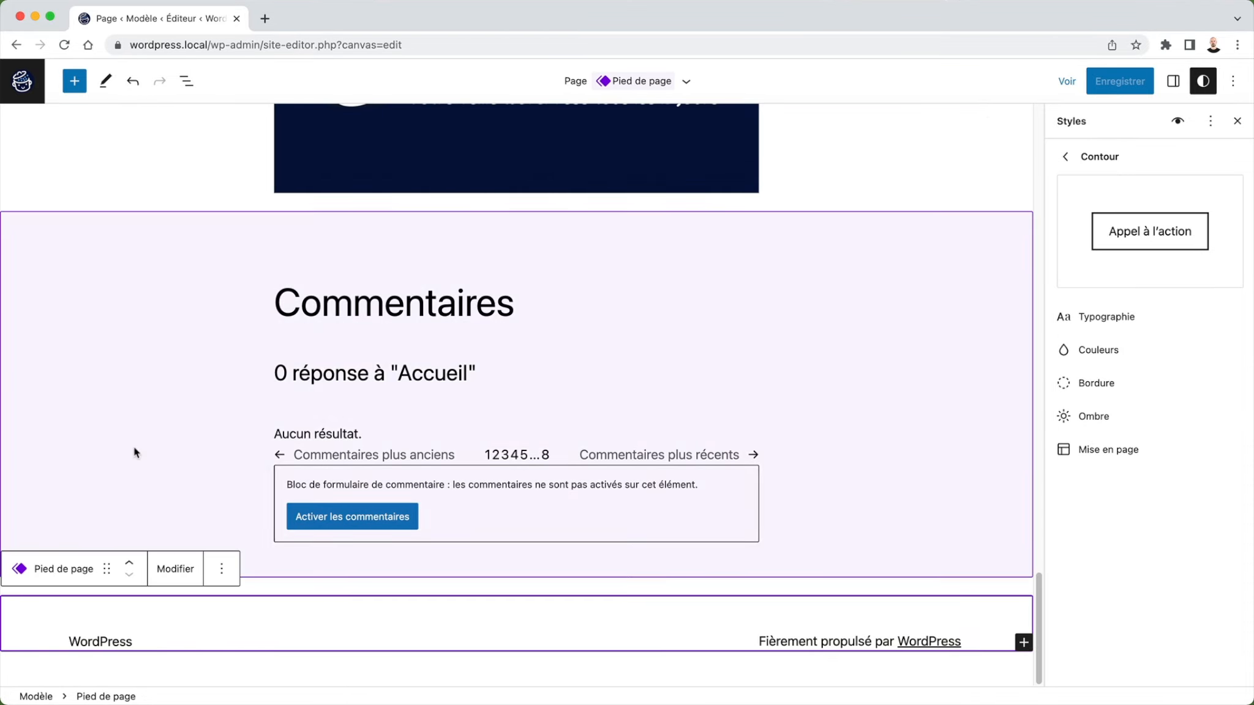
pyautogui.click(165, 422)
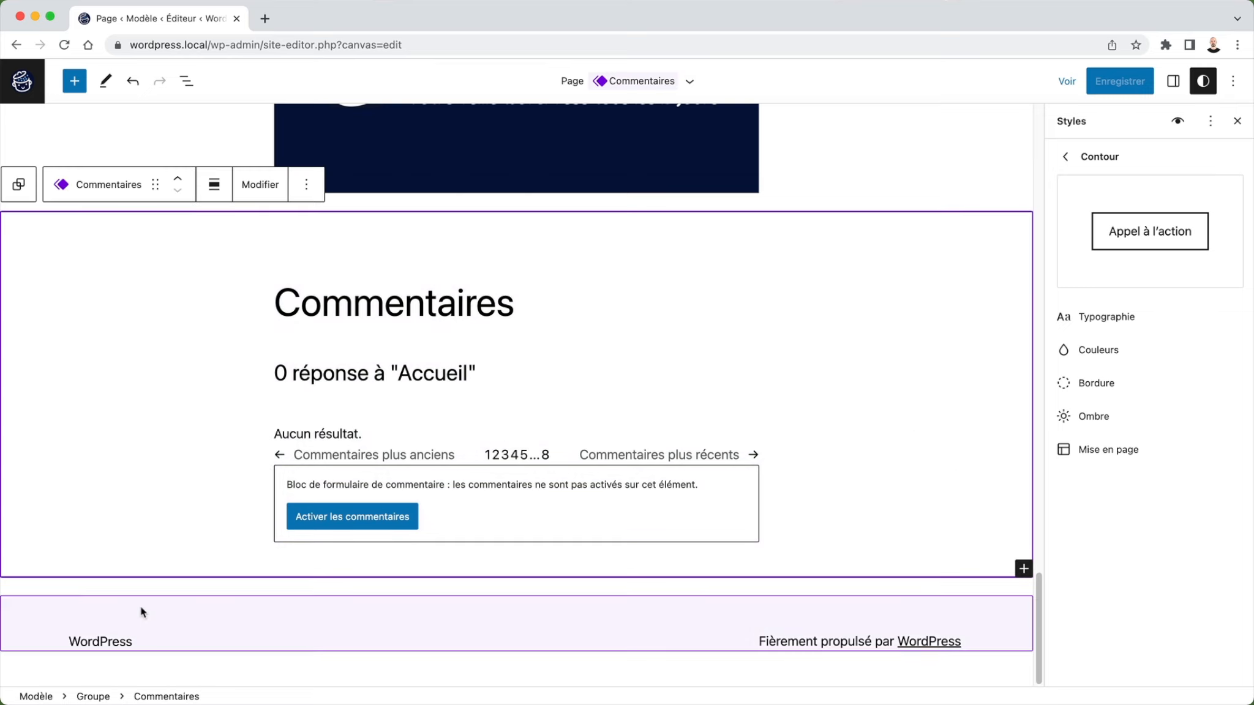
pyautogui.click(131, 622)
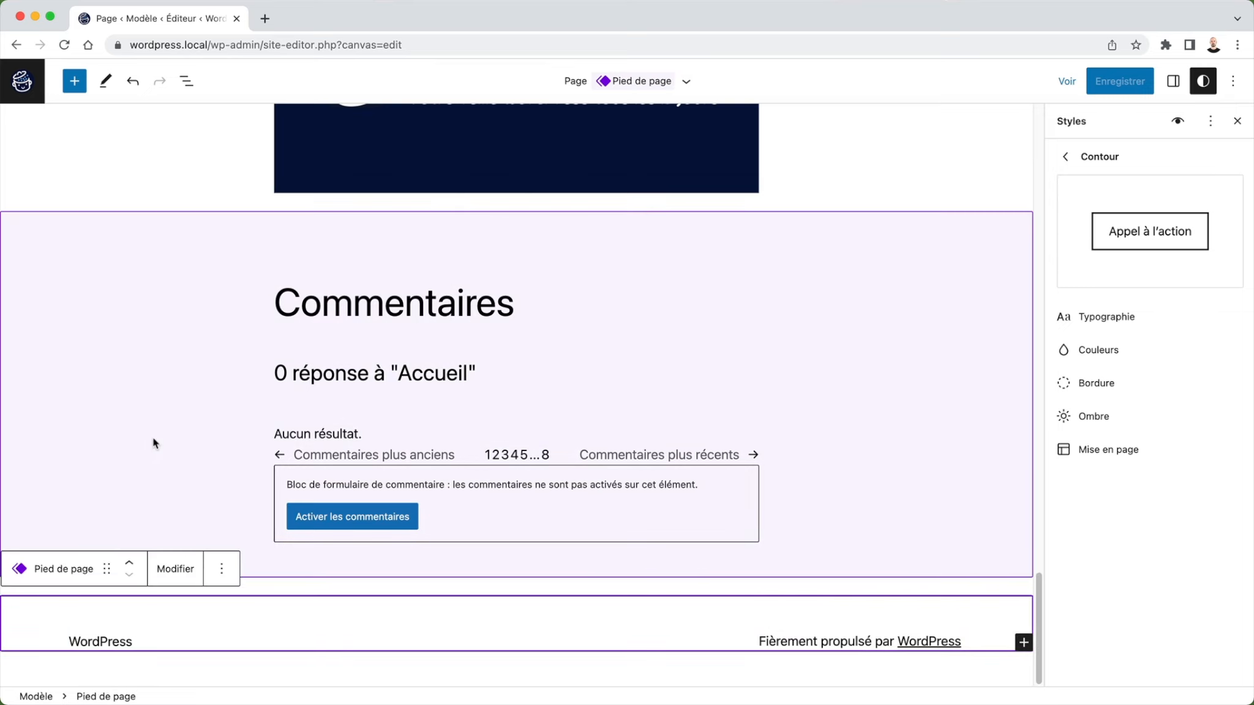
# Compare the outlines of the Commentaires part, its inner group and the footer's paragraph, finishing with the Pied de page part selected
pyautogui.scroll(2, 153, 441)
pyautogui.scroll(3, 153, 442)
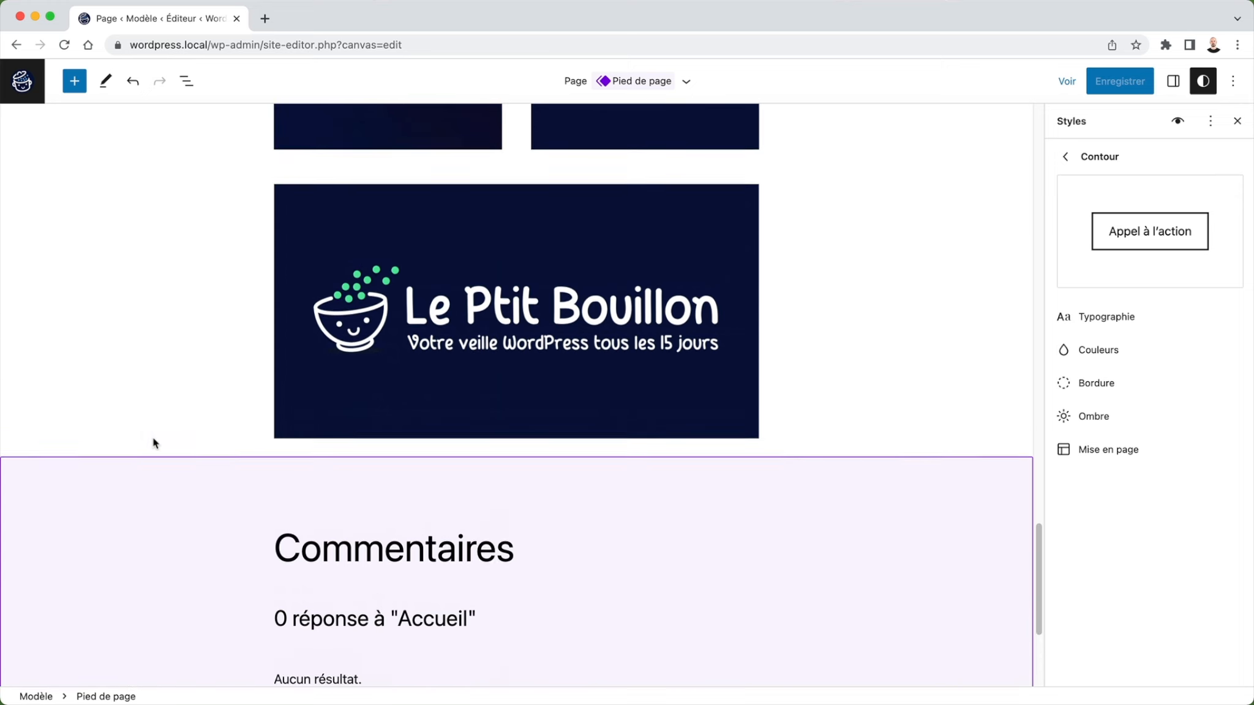
pyautogui.scroll(-5, 154, 441)
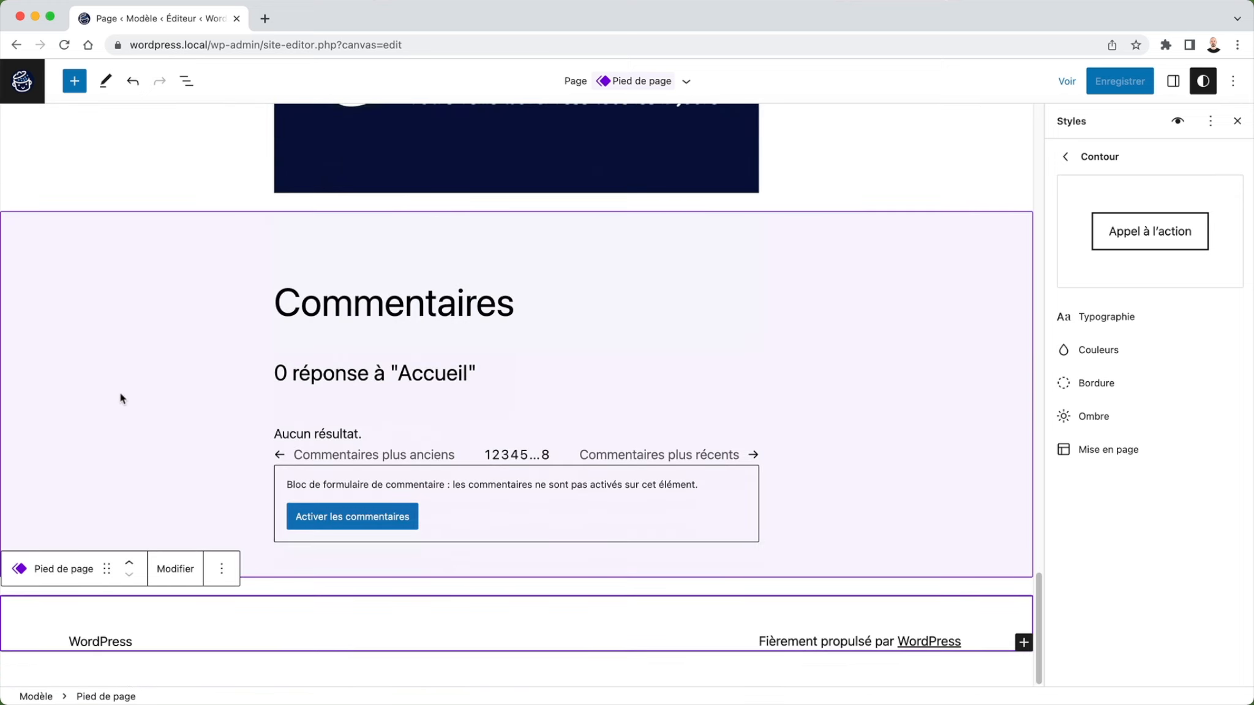
pyautogui.click(120, 398)
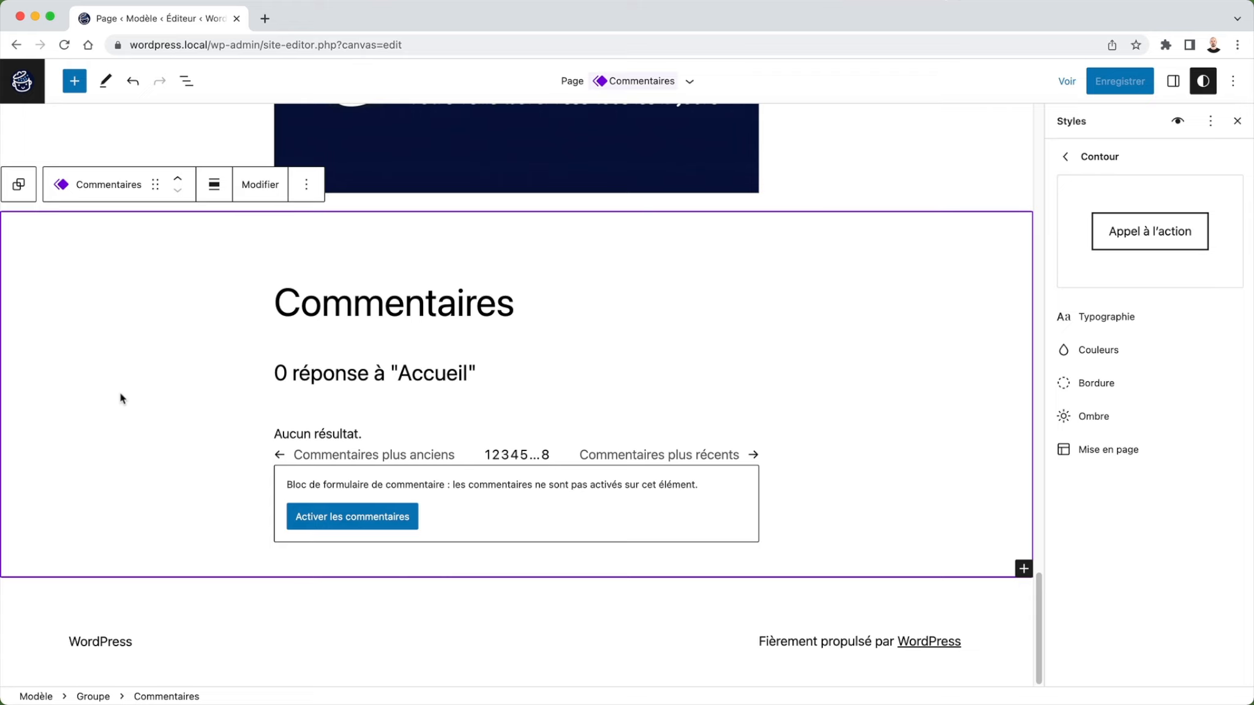
pyautogui.click(192, 638)
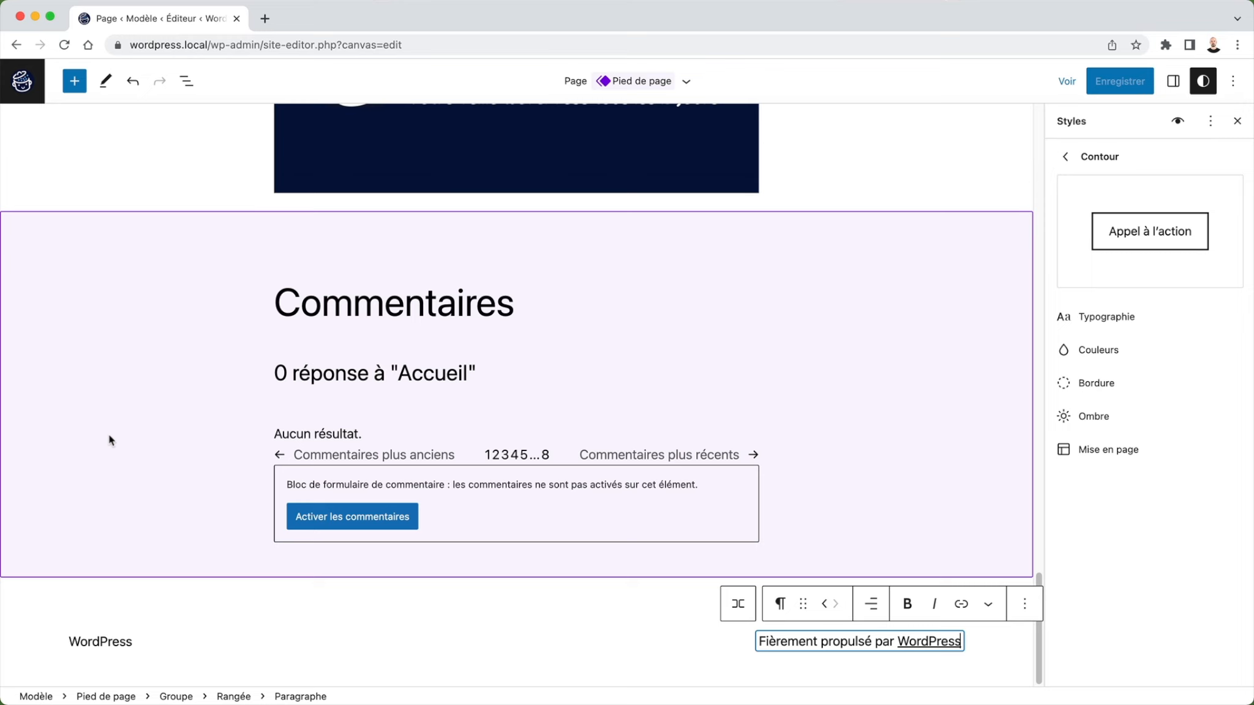
pyautogui.click(109, 434)
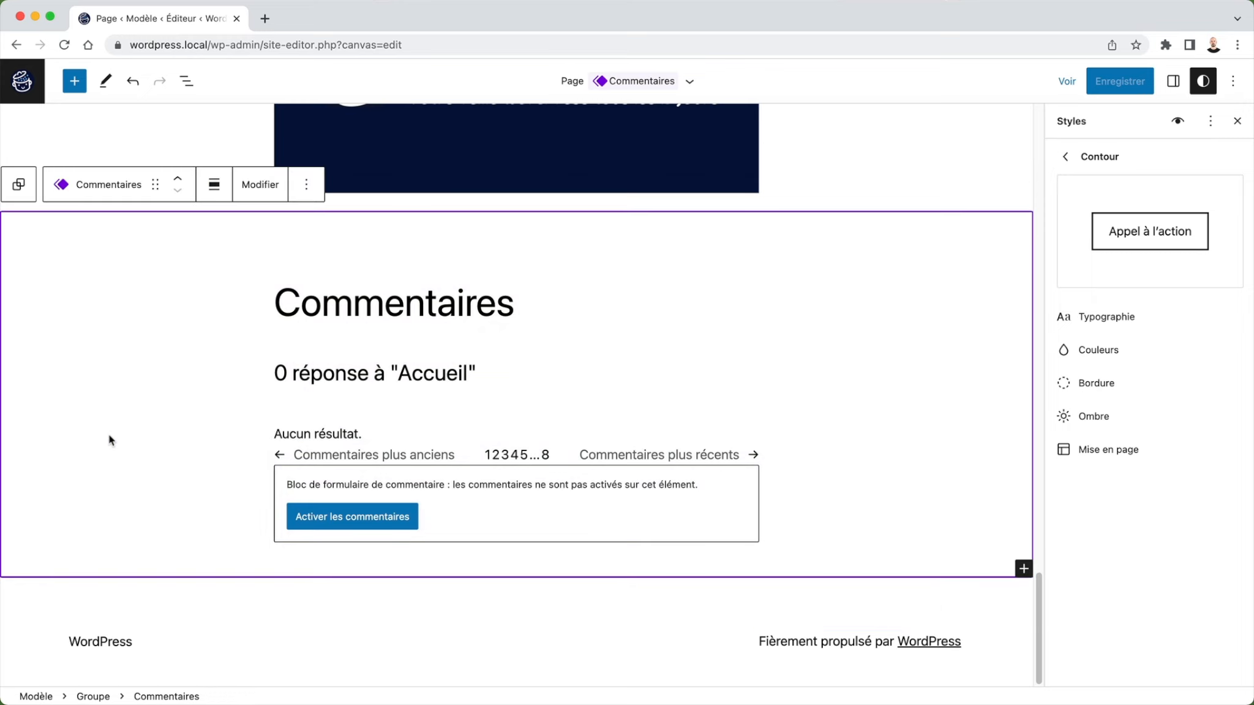
pyautogui.click(109, 435)
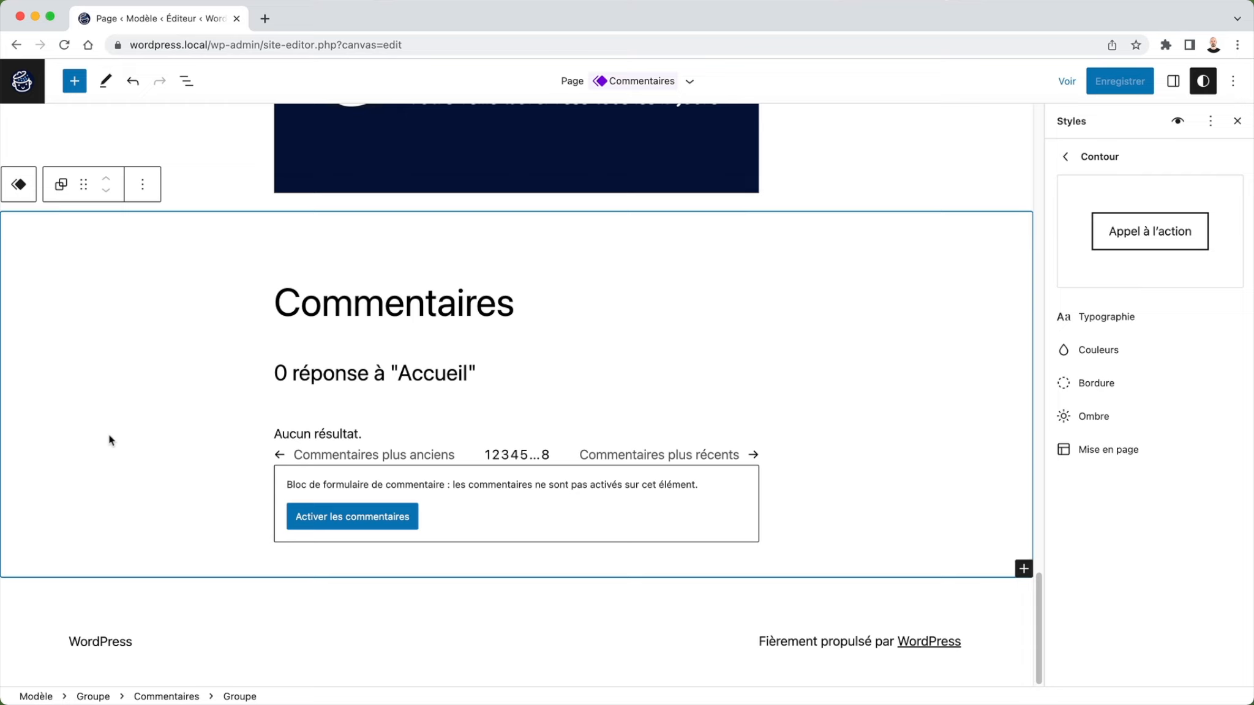
pyautogui.click(156, 624)
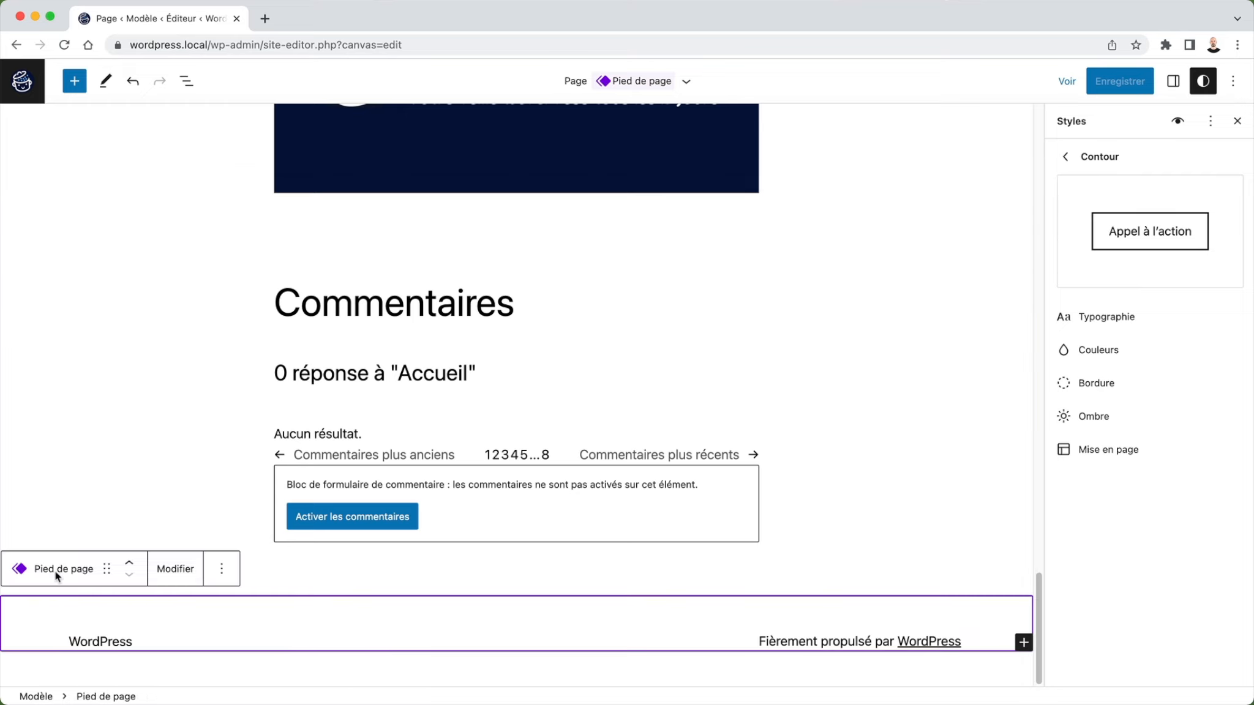